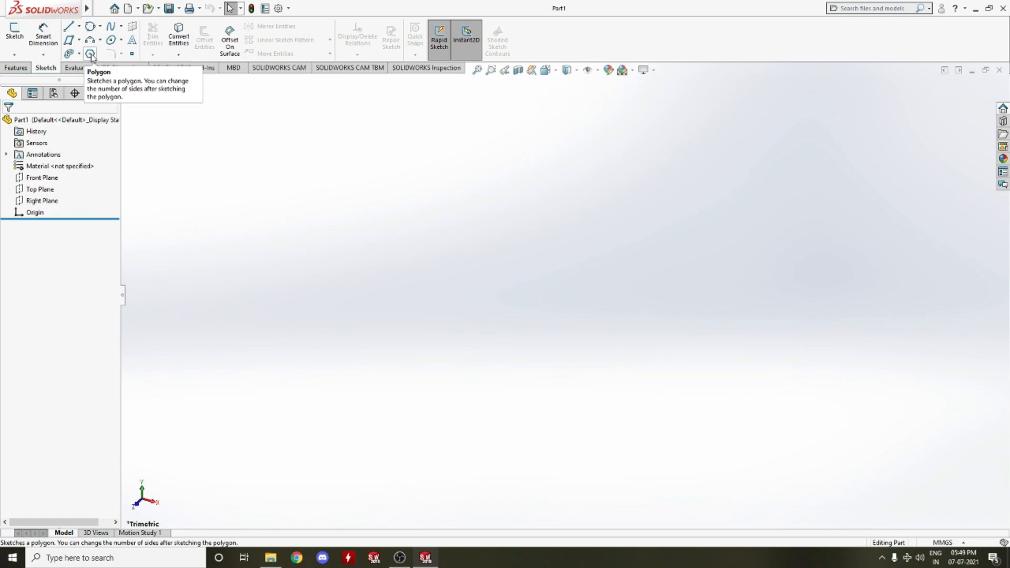
right_click(587, 282)
click(345, 203)
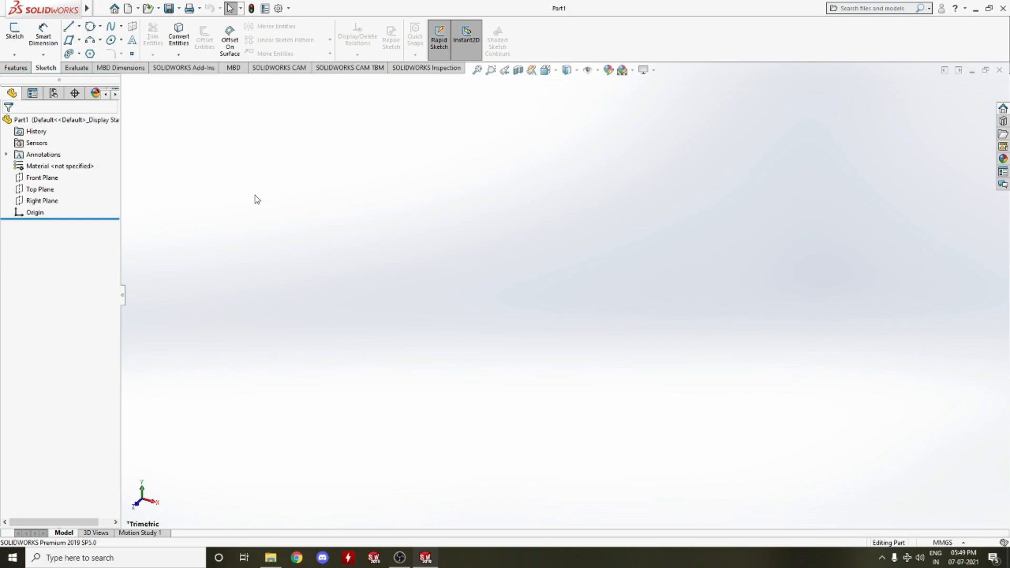
click(111, 29)
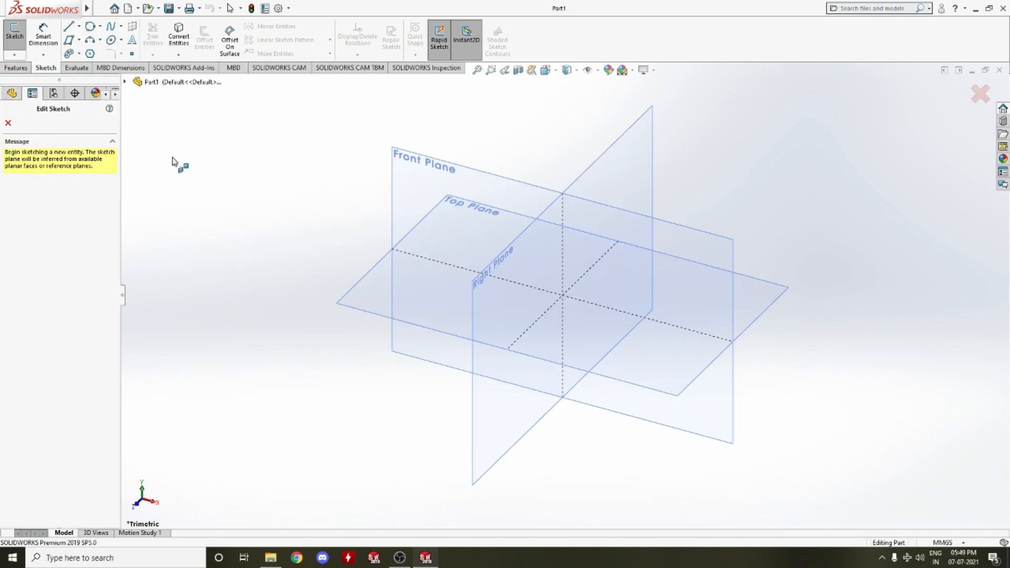
click(8, 123)
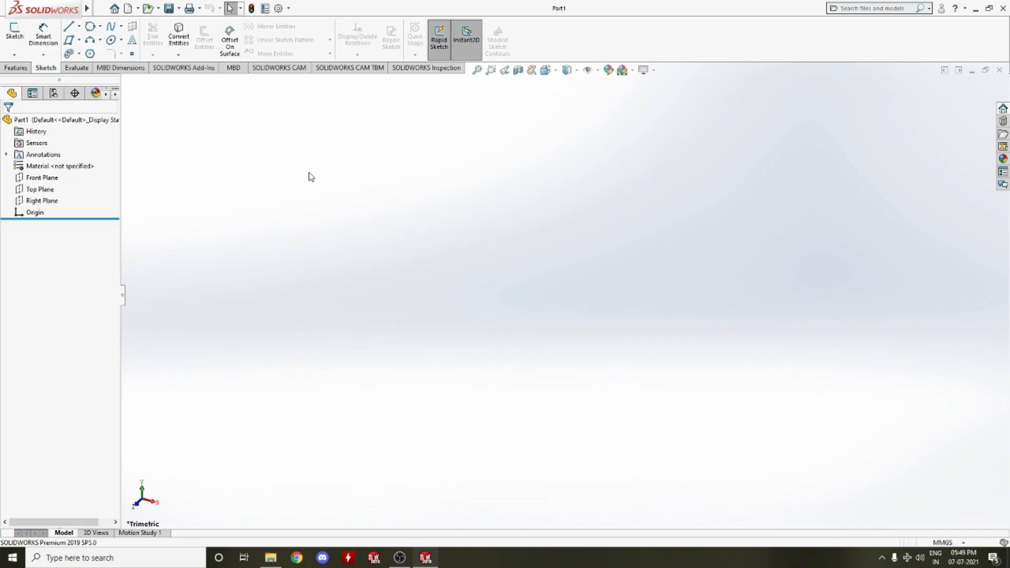
Open a new sketch on the Front Plane with the Spline tool active
click(110, 29)
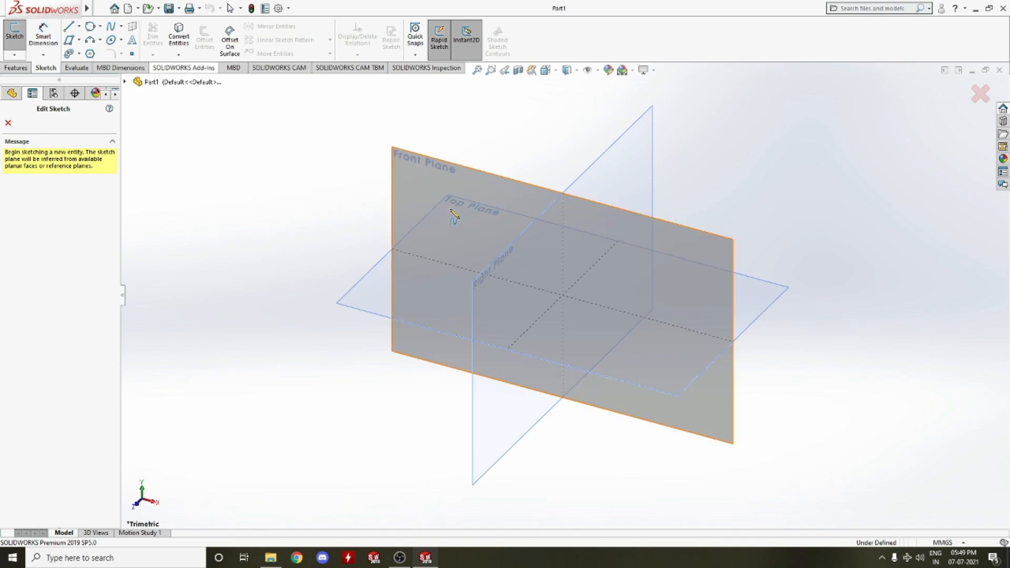
click(475, 299)
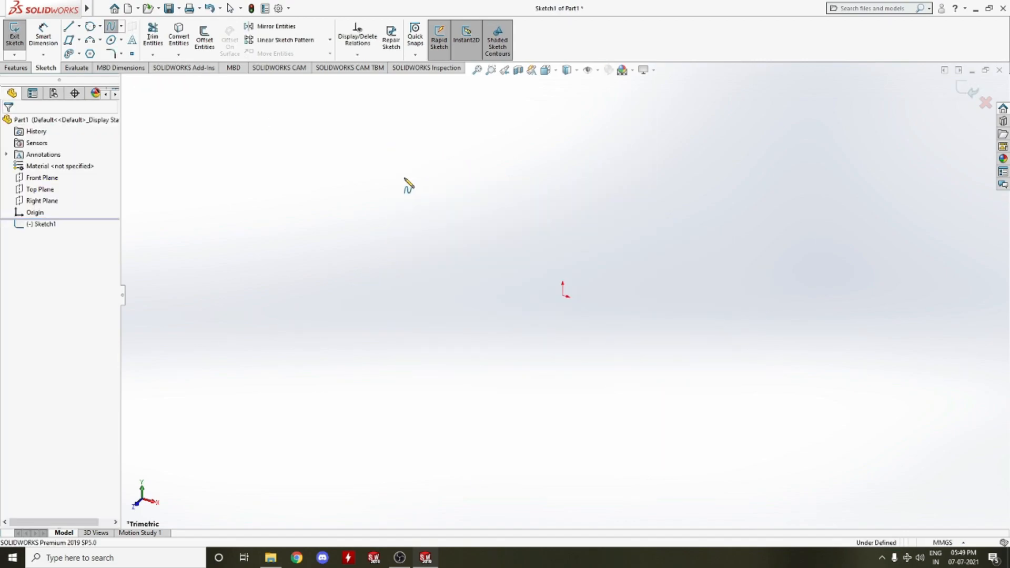
click(420, 176)
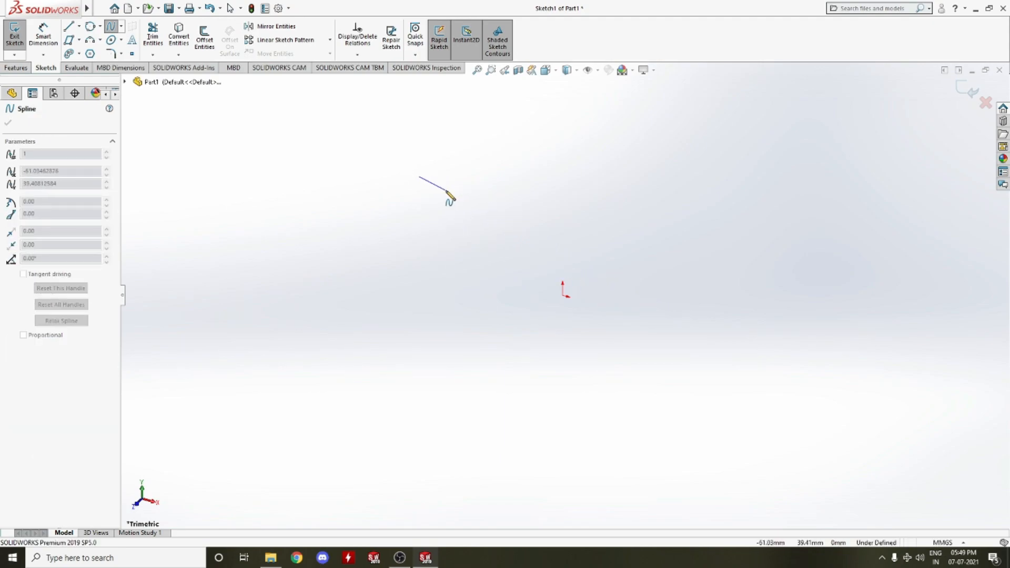
key(Escape)
click(112, 27)
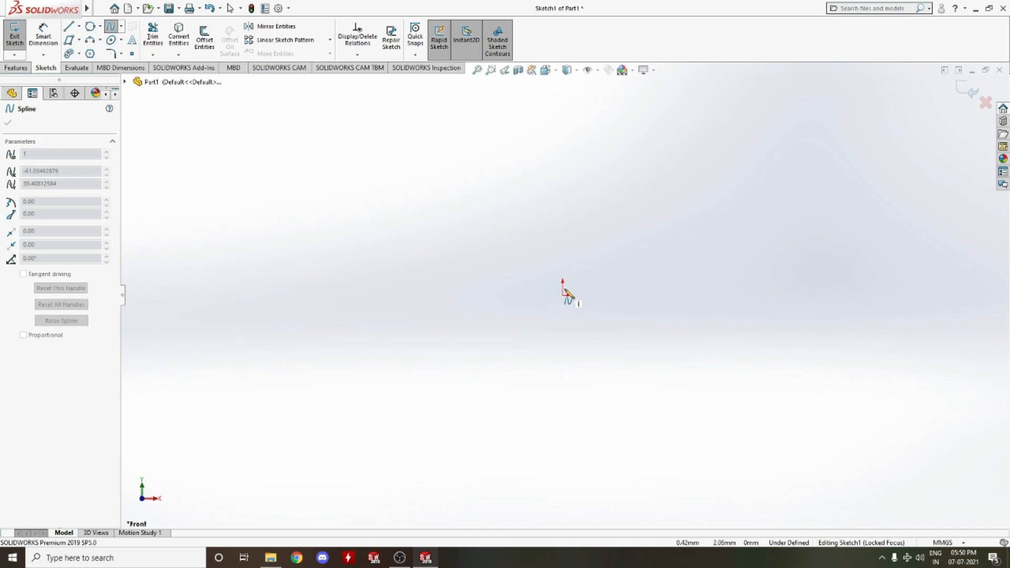
Sketch an open spline starting at the origin, curving down and right, then up and back to end above
click(562, 295)
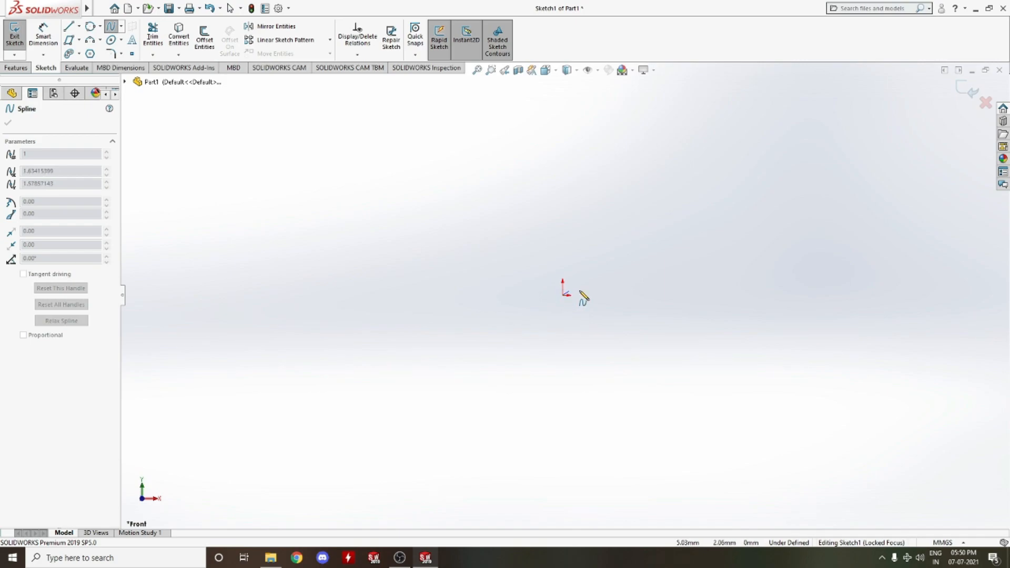
click(809, 295)
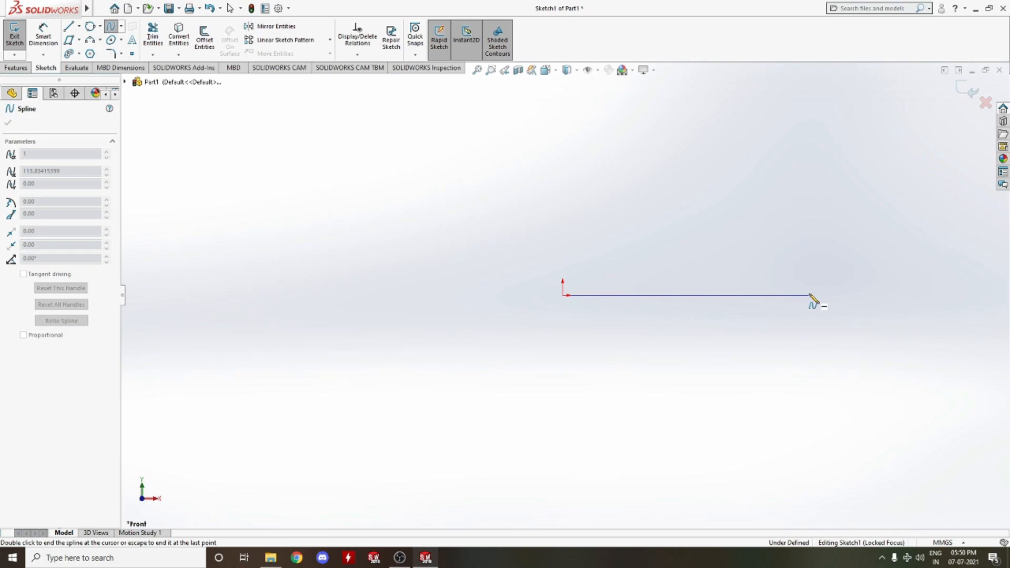
click(810, 295)
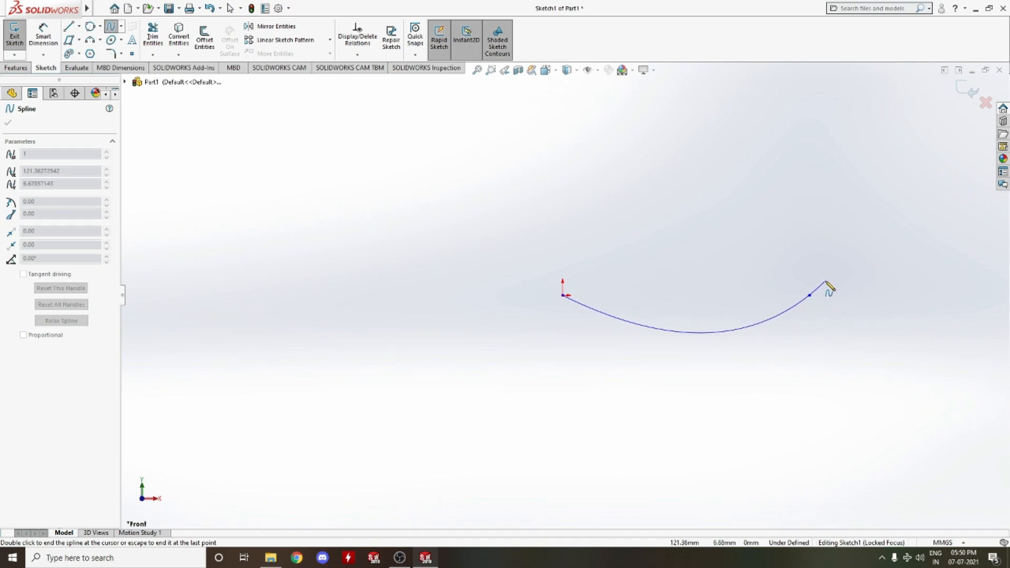
click(855, 248)
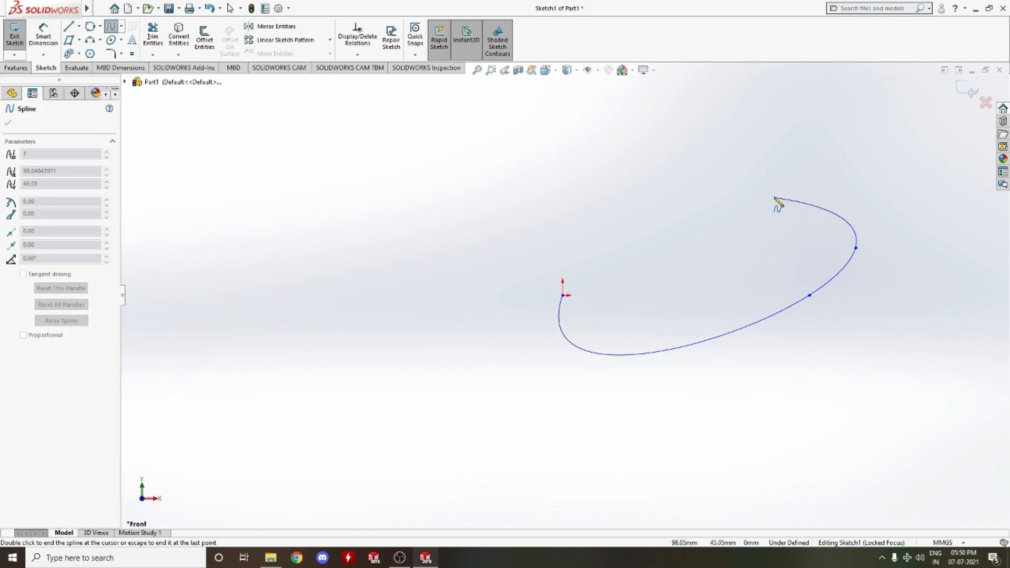
click(738, 180)
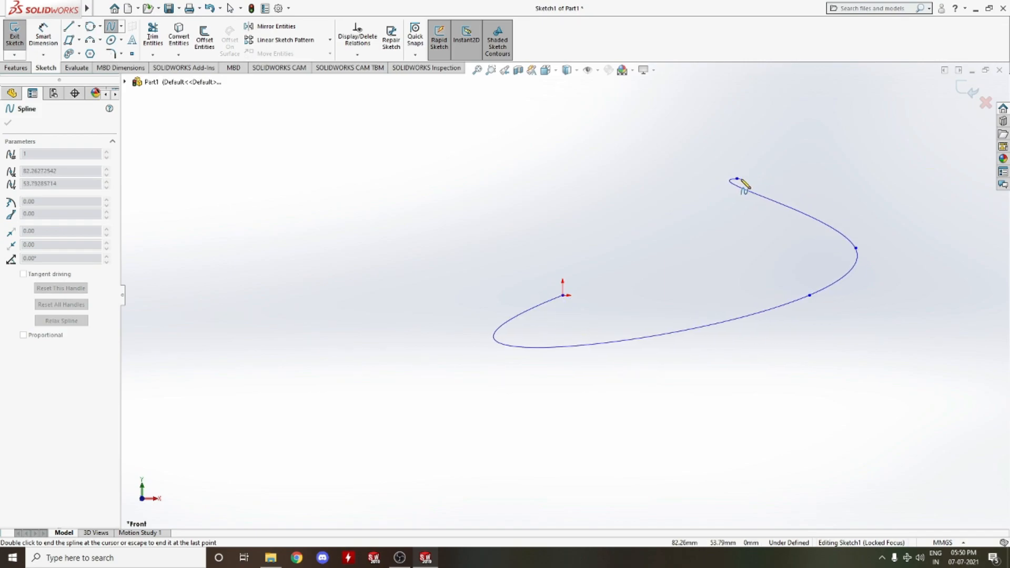
key(Escape)
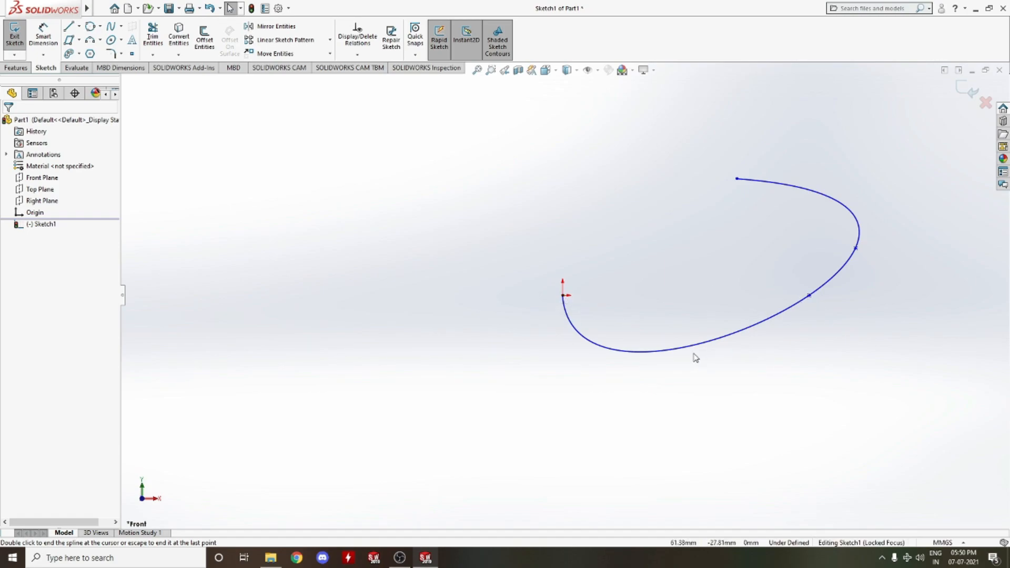
Reshape the spline by adjusting the tangent handle at its lower-right point
click(810, 296)
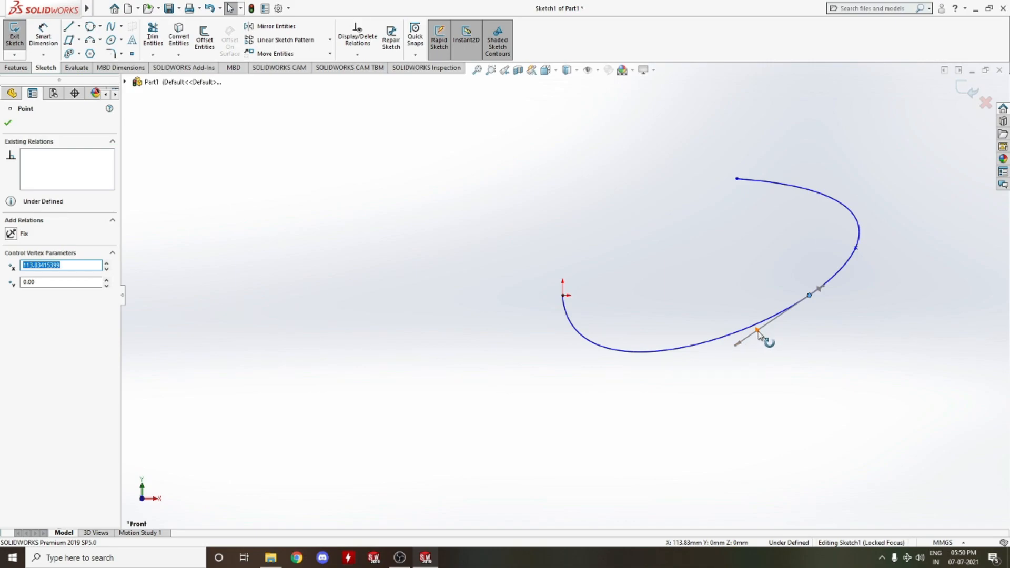
mouse_move(759, 335)
mouse_down()
mouse_move(778, 351)
mouse_move(762, 329)
mouse_up()
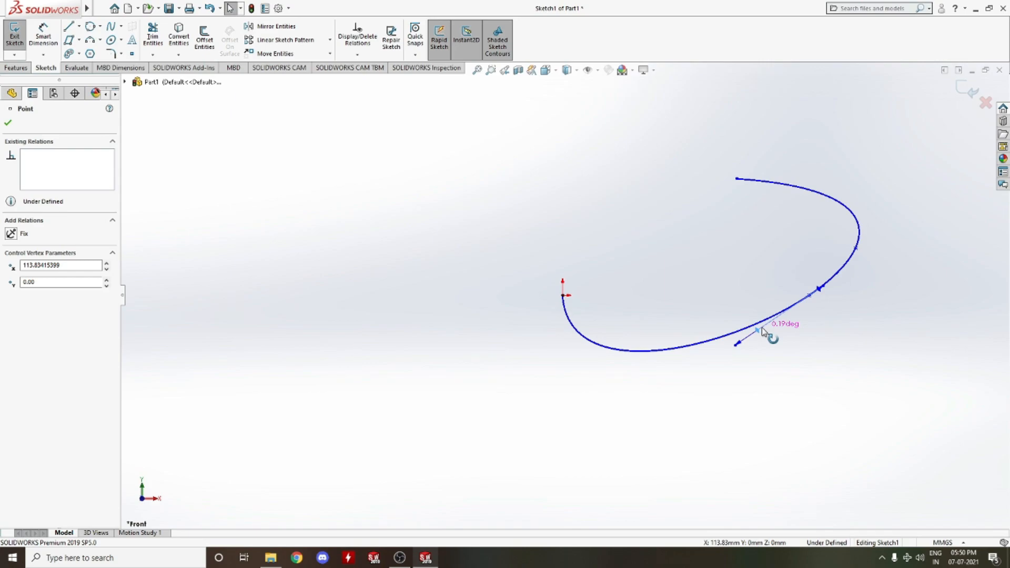
drag(762, 329, 762, 368)
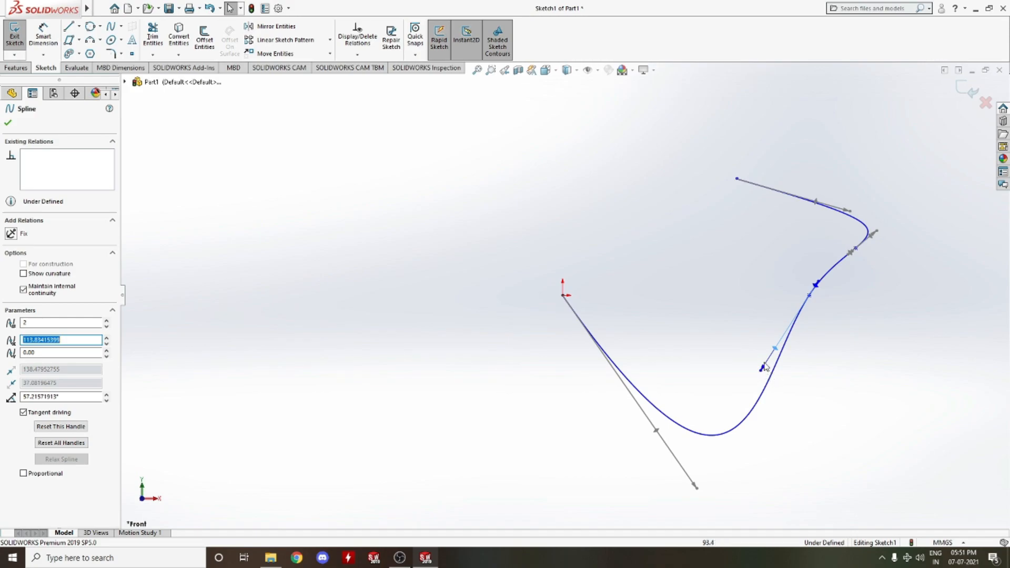
drag(762, 370, 732, 376)
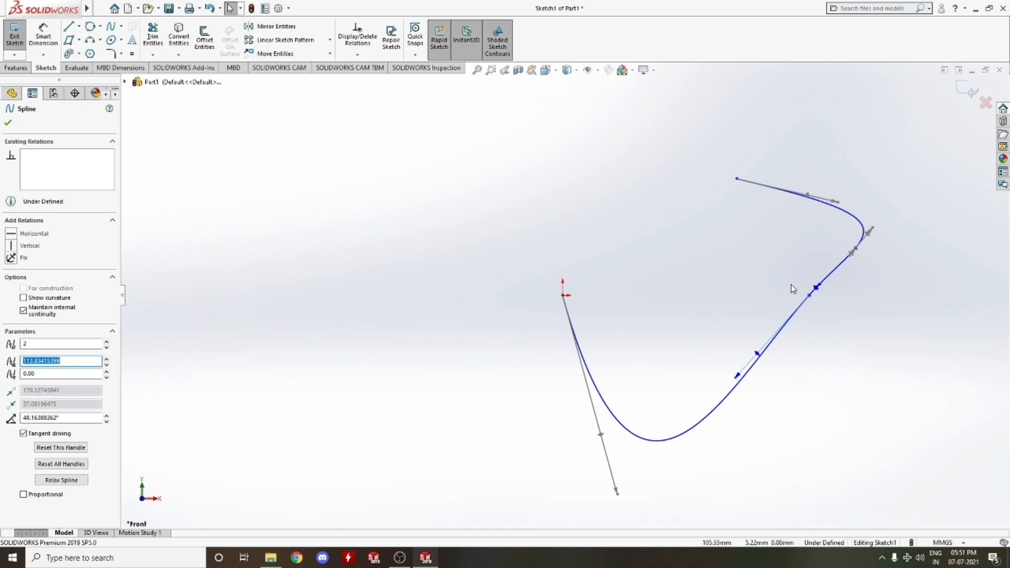
click(111, 40)
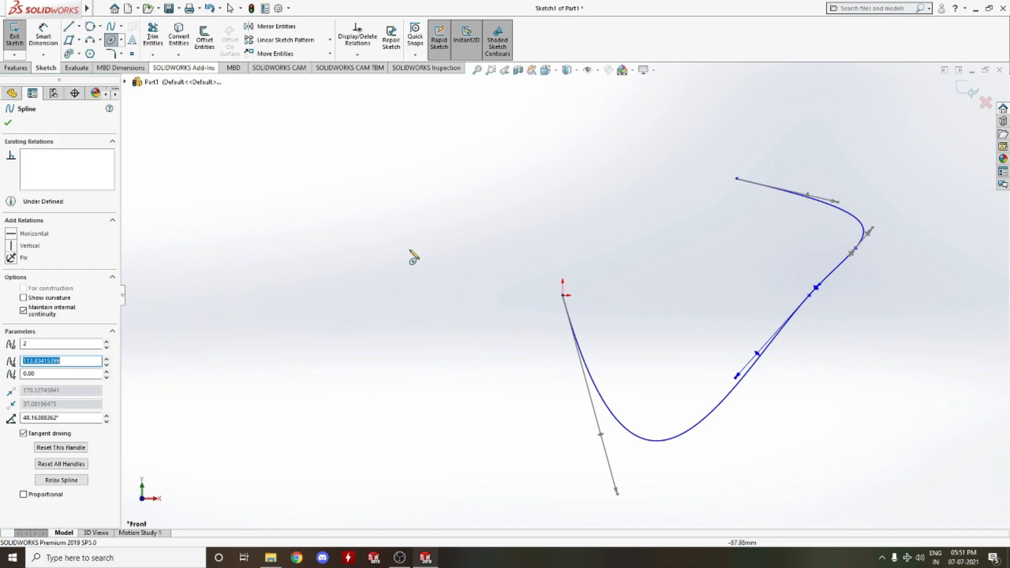
click(121, 40)
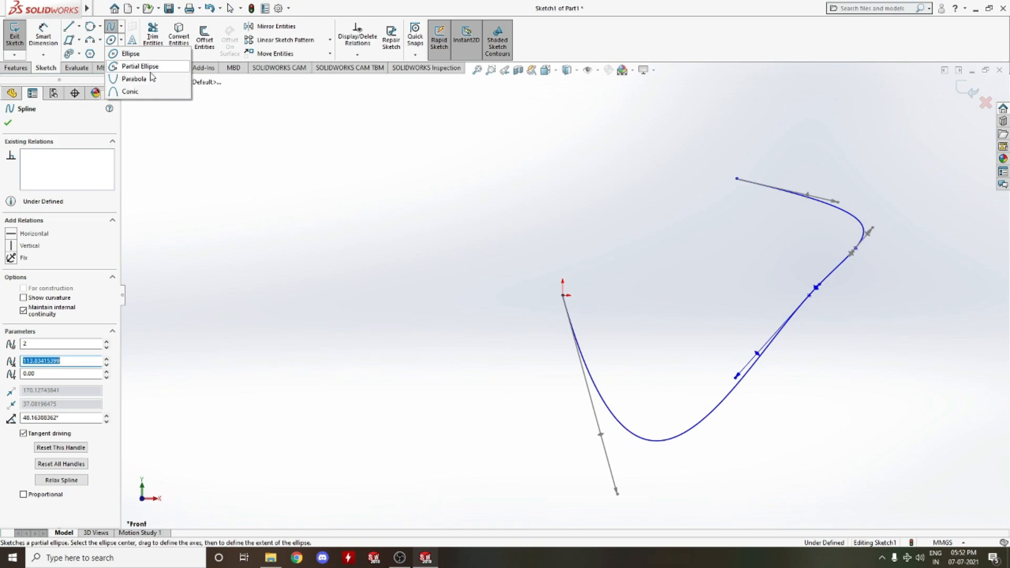
click(417, 215)
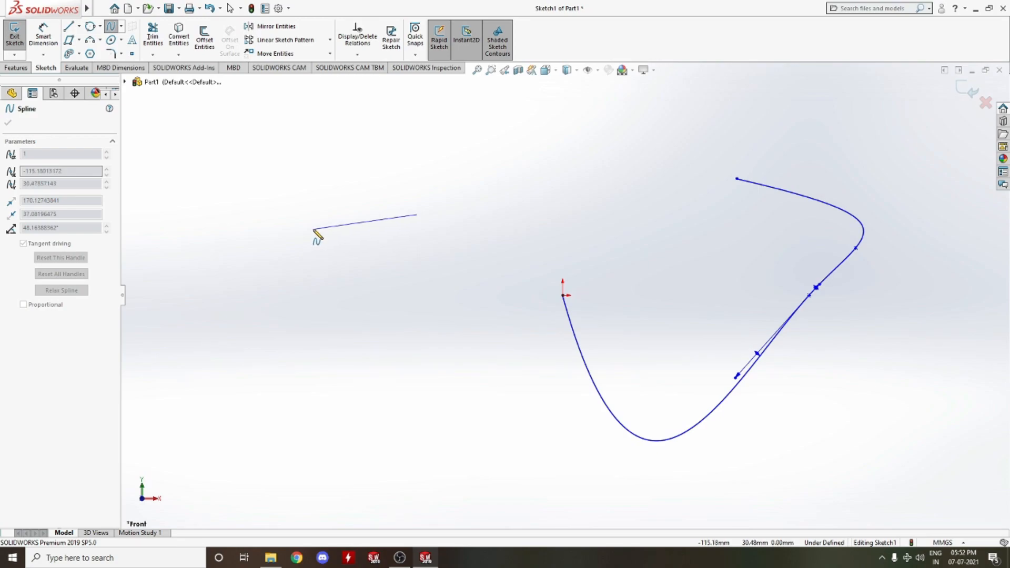
key(Escape)
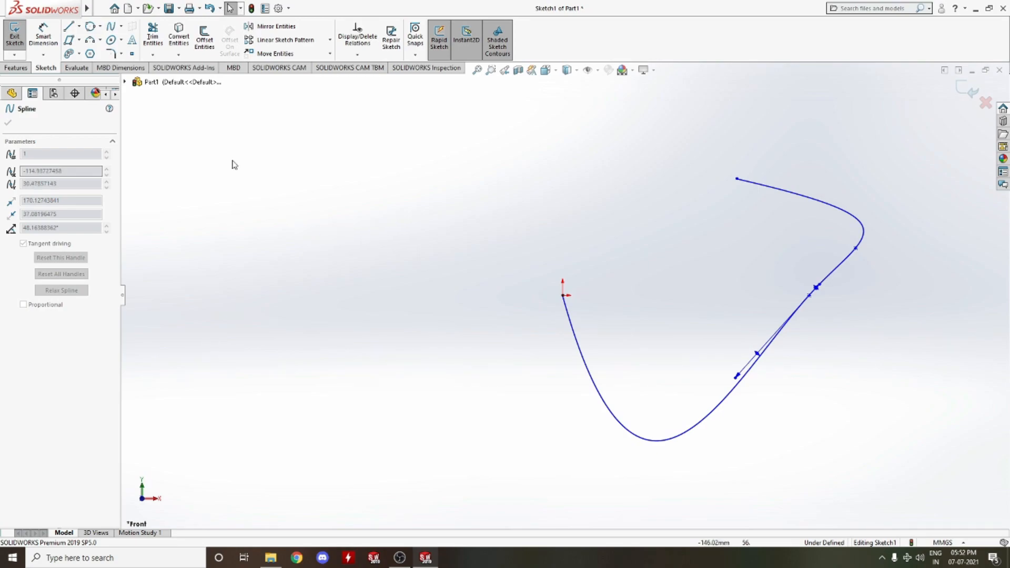
Sketch an ellipse left of the spline with major radius about 51 mm and minor radius about 30 mm
click(111, 40)
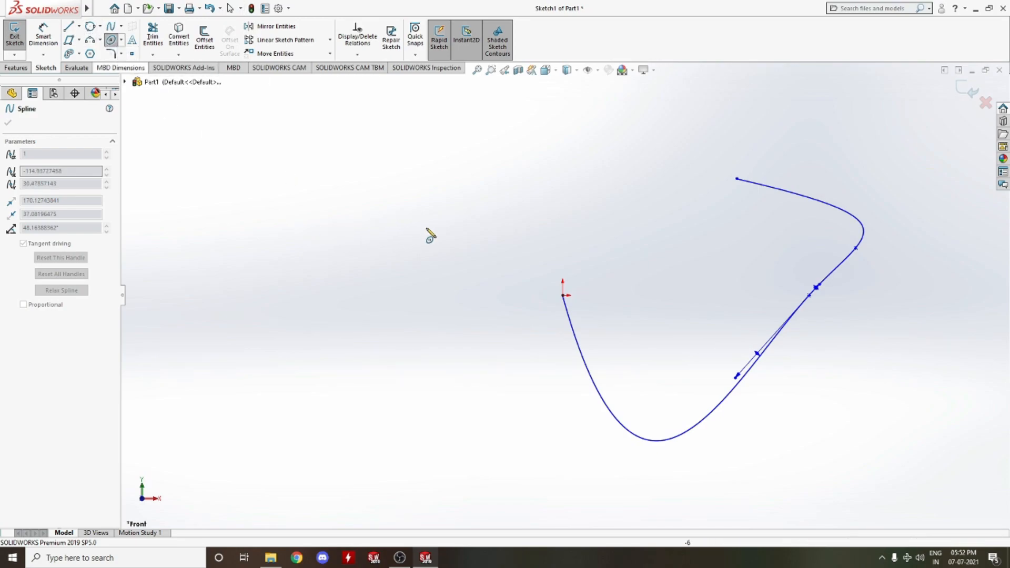
click(383, 203)
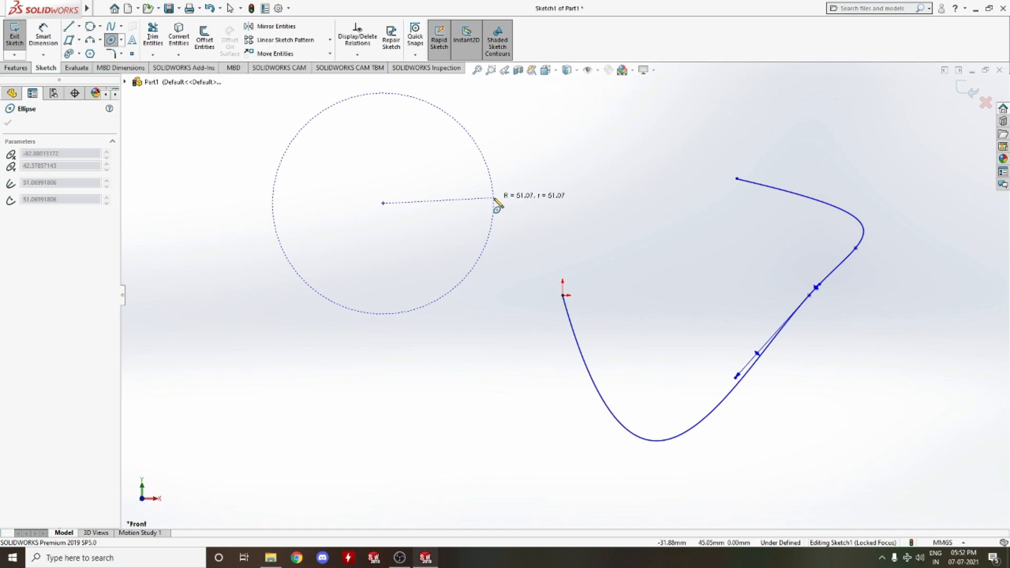
click(494, 199)
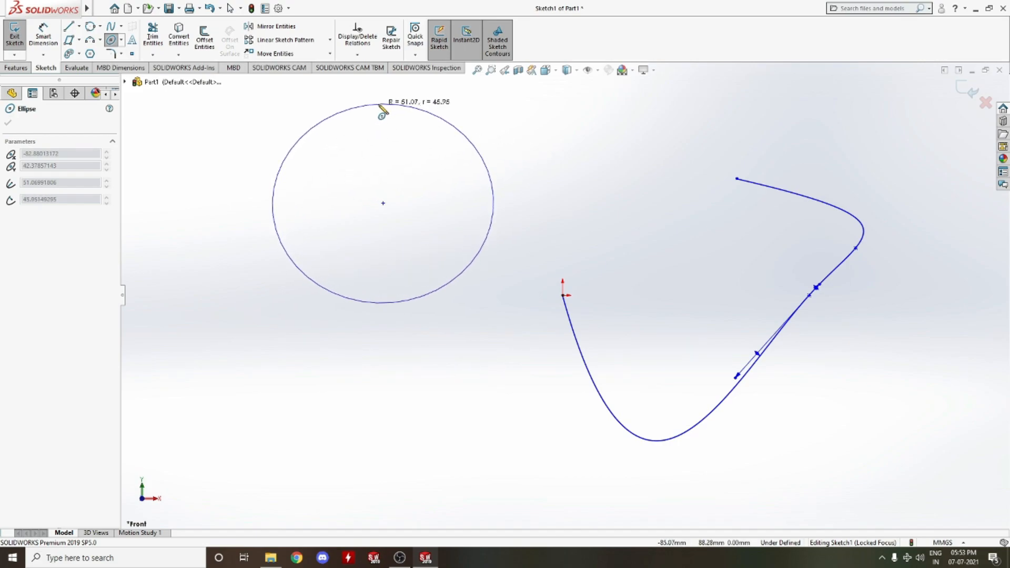
click(384, 141)
right_click(446, 151)
click(491, 150)
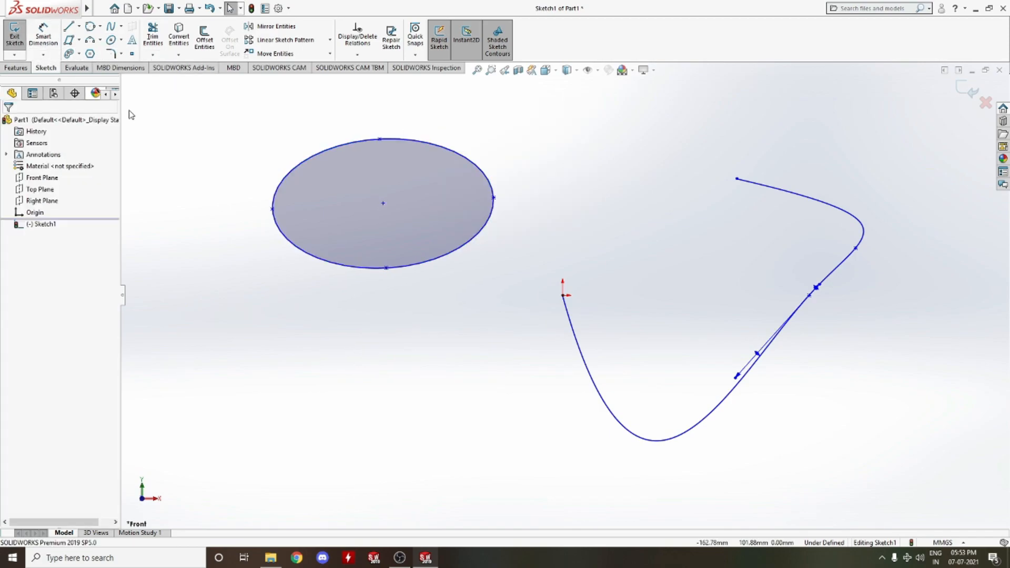
Dimension the ellipse's major and minor radii with Smart Dimension
click(43, 35)
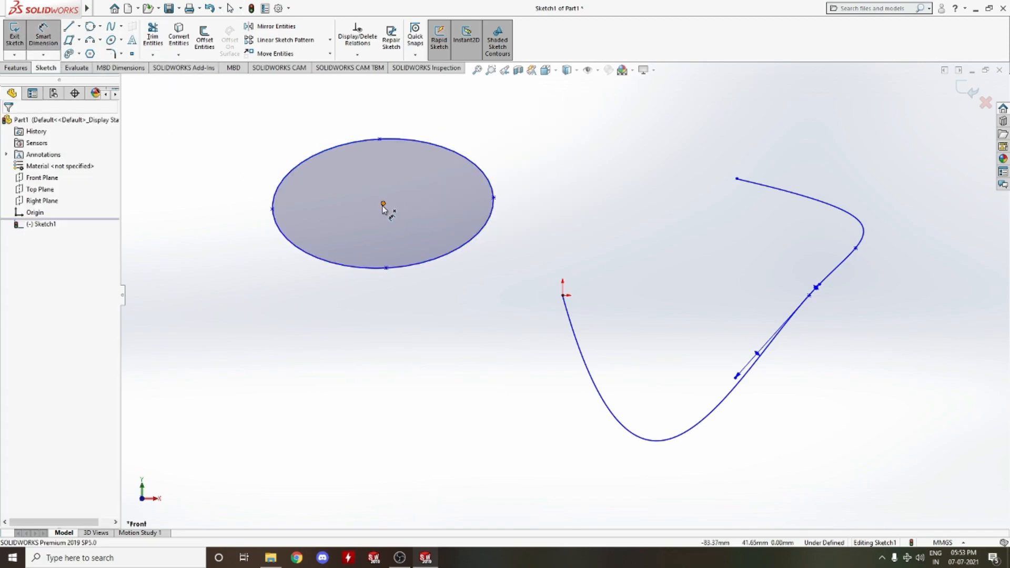
click(383, 204)
click(494, 198)
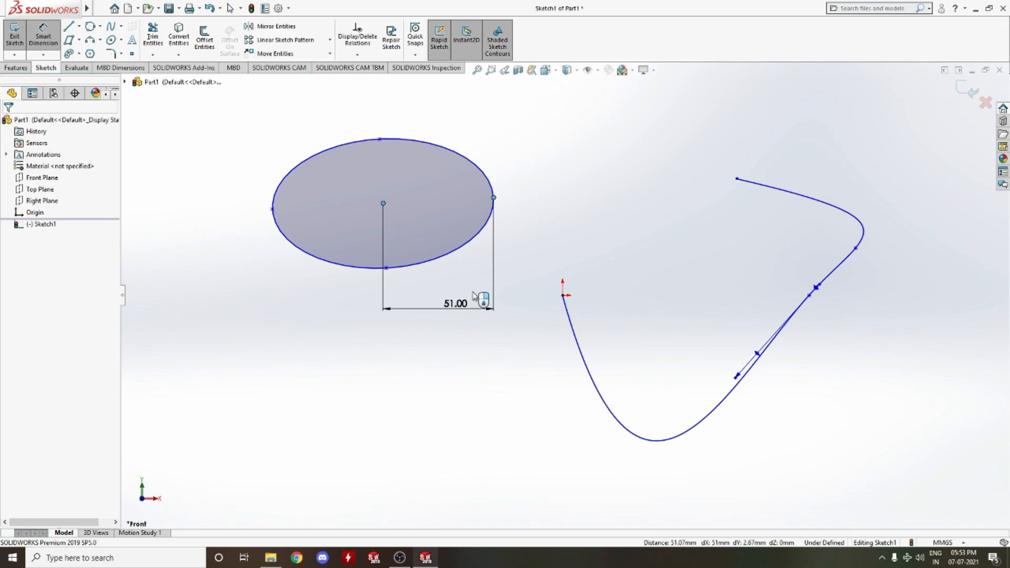
click(476, 297)
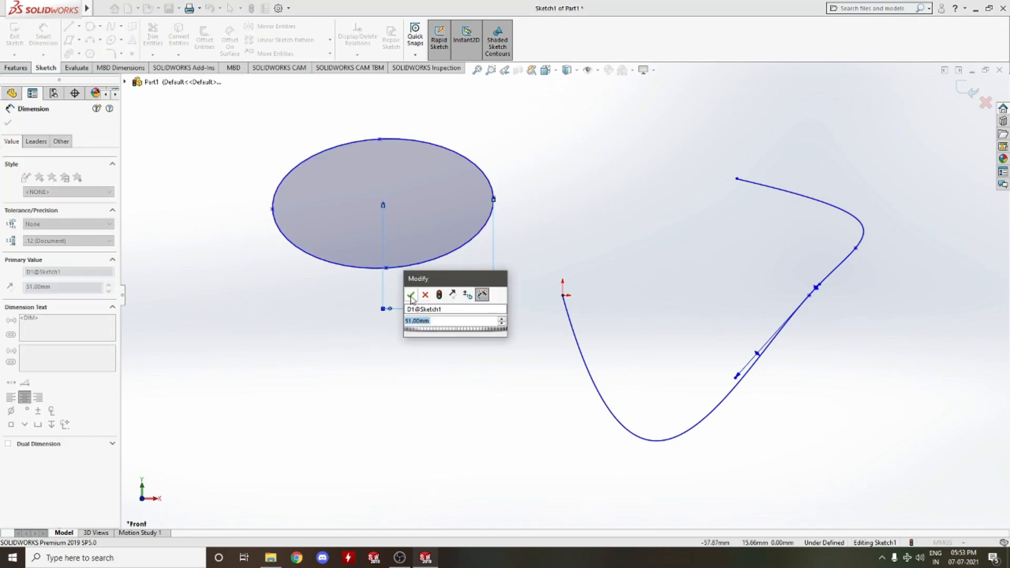
click(411, 296)
click(380, 140)
click(384, 204)
click(524, 181)
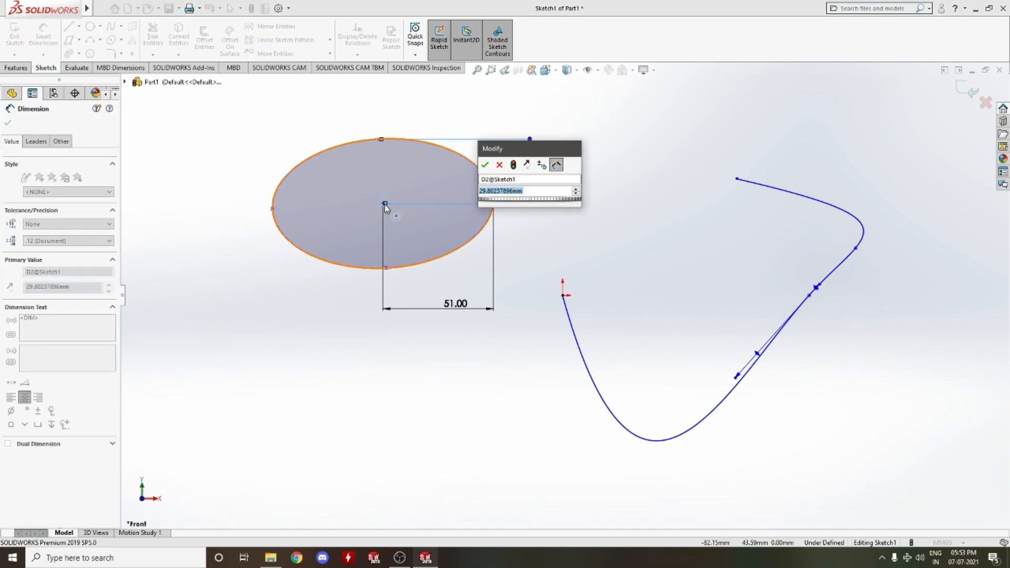
key(Return)
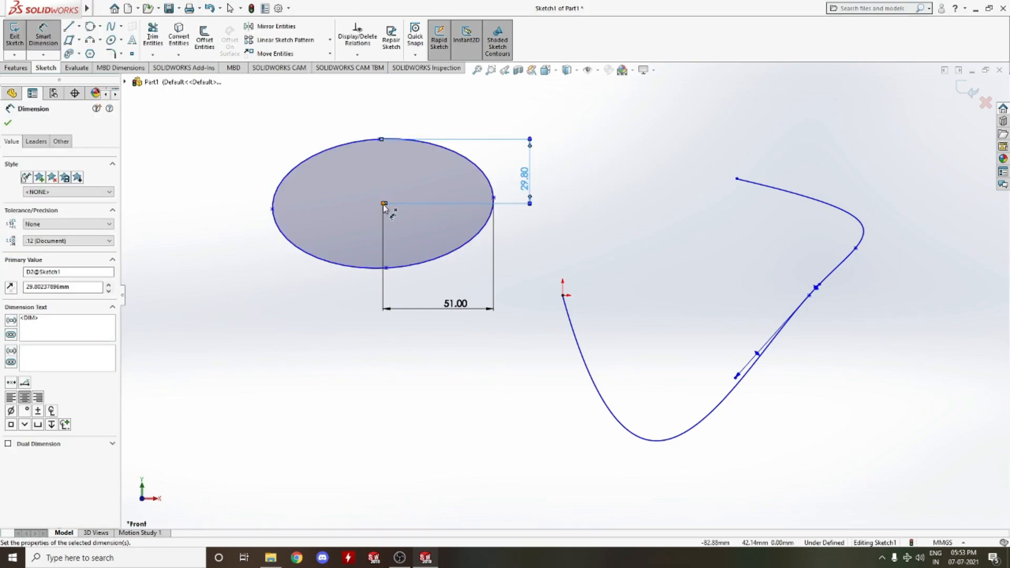
Dimension the horizontal and vertical distances from the ellipse's centre to the spline's start point at the origin
click(384, 204)
click(563, 295)
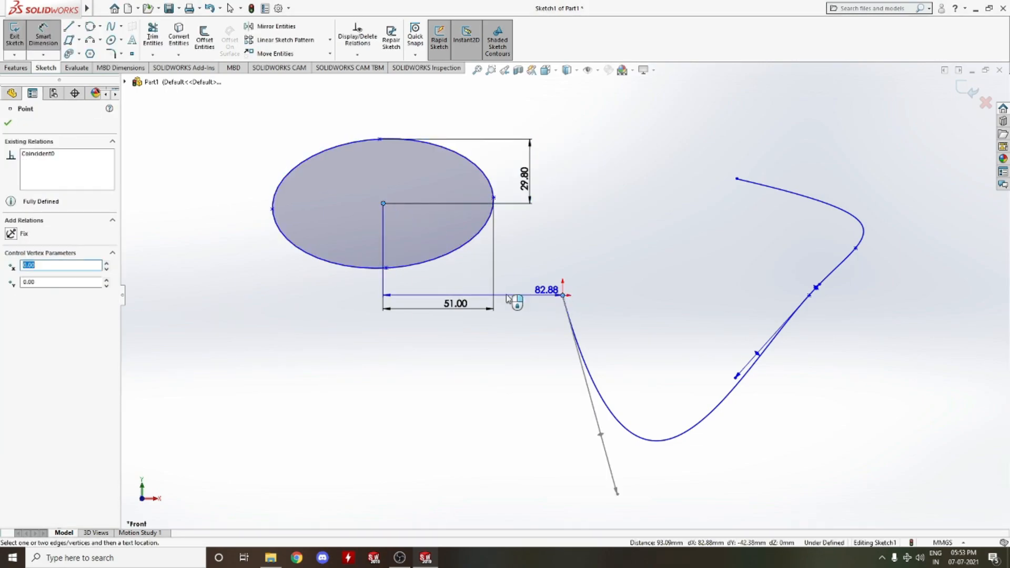
click(513, 357)
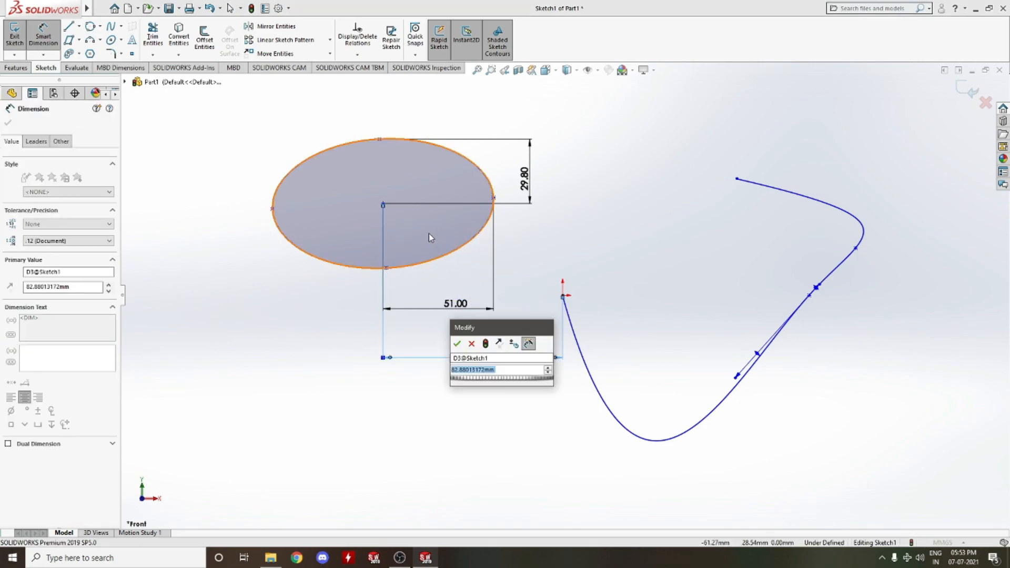
click(456, 344)
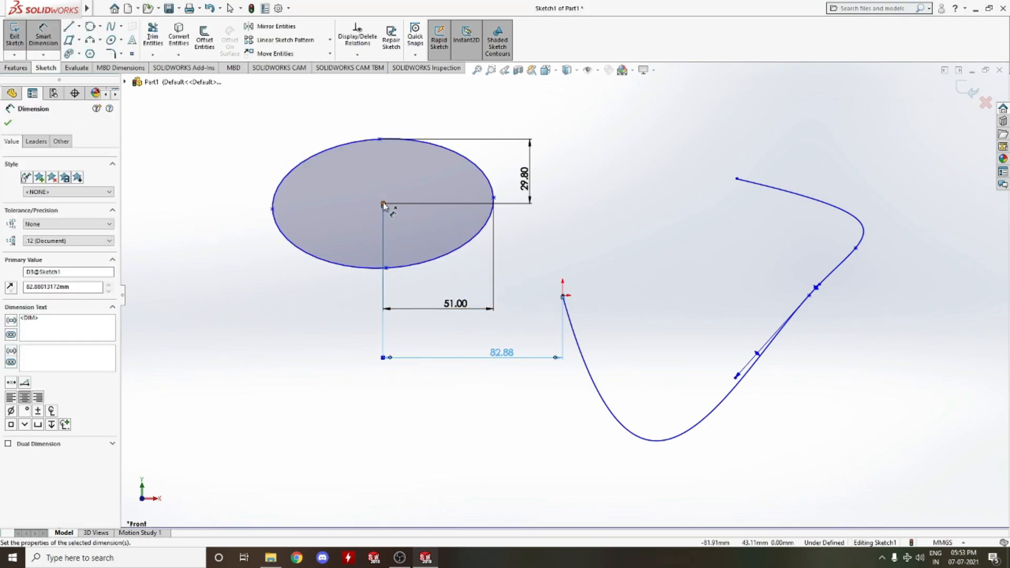
click(383, 205)
click(563, 295)
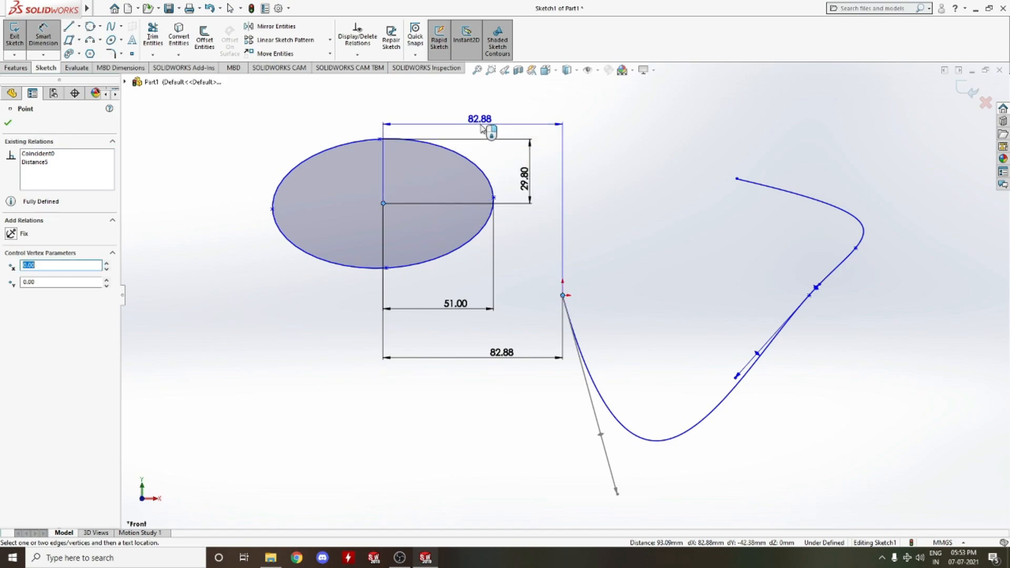
click(666, 220)
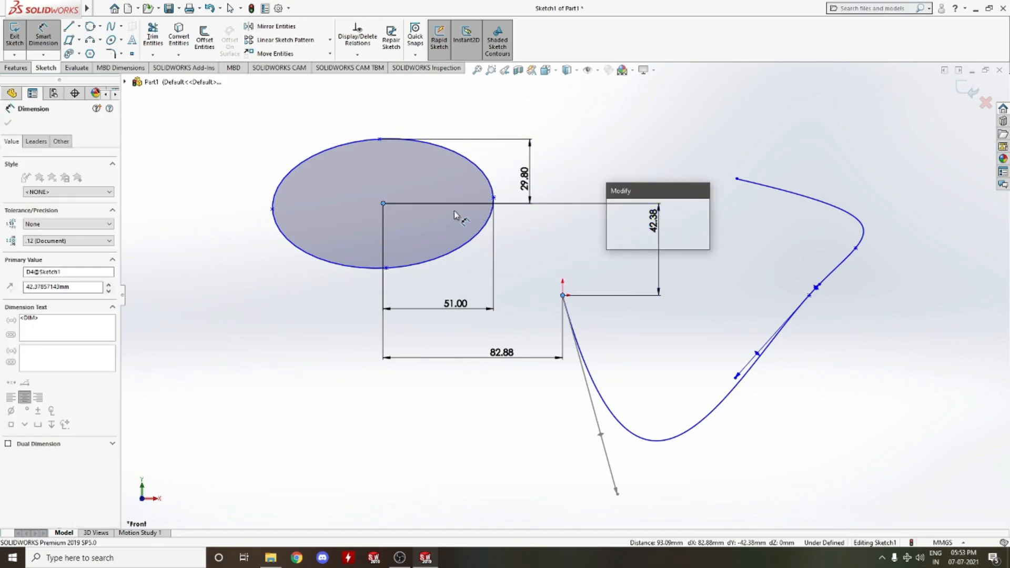
key(Return)
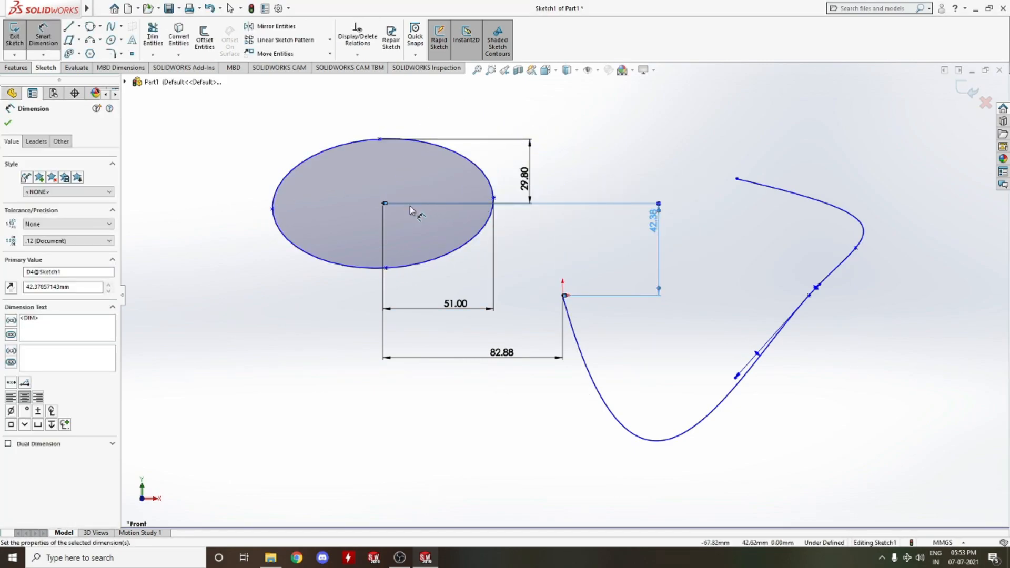
Try to add a horizontal relation between the ellipse's centre and the spline's start point, then undo it
key(Escape)
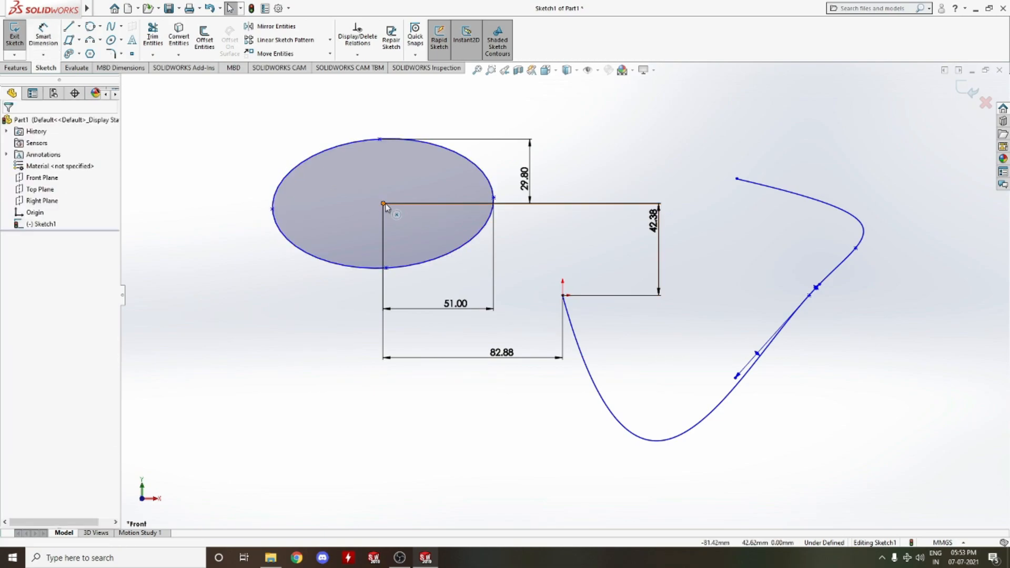
click(384, 203)
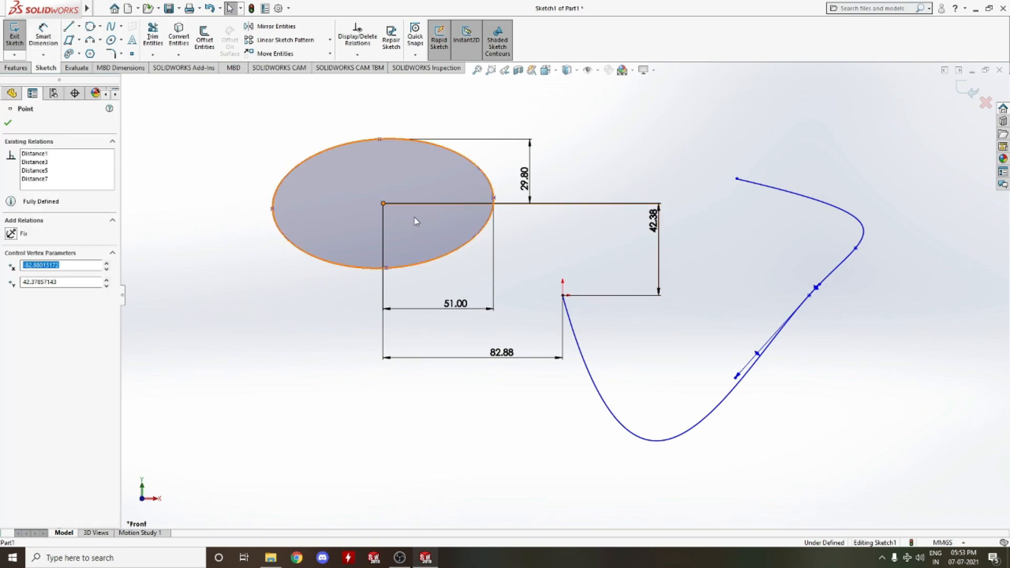
ctrl+click(562, 295)
click(34, 292)
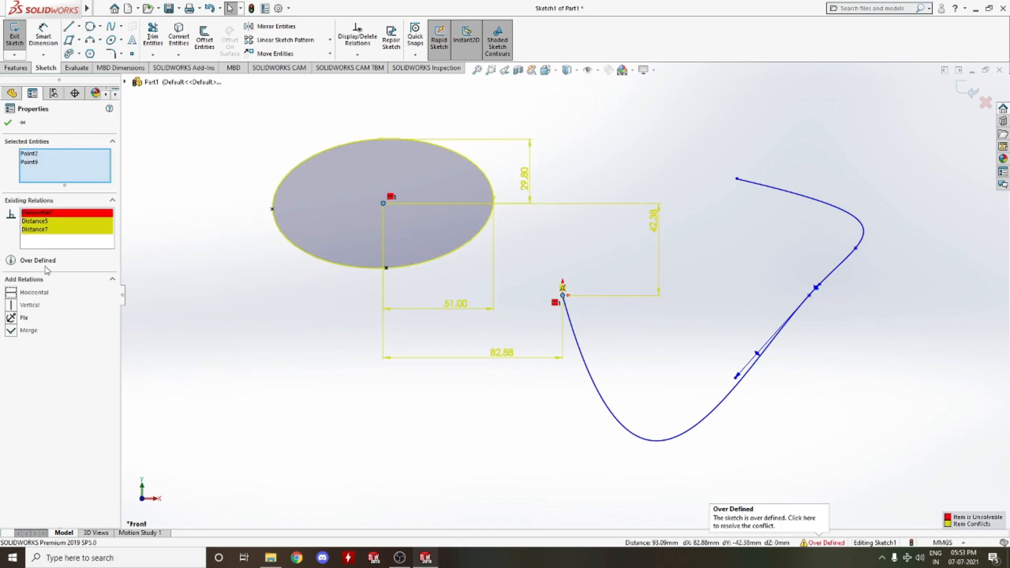
key(Escape)
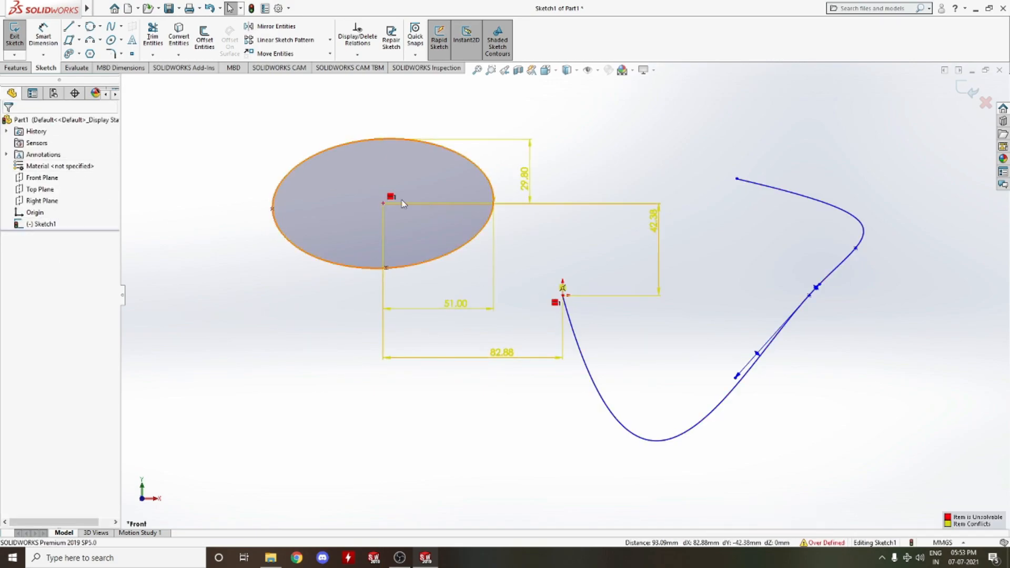
key(ctrl+z)
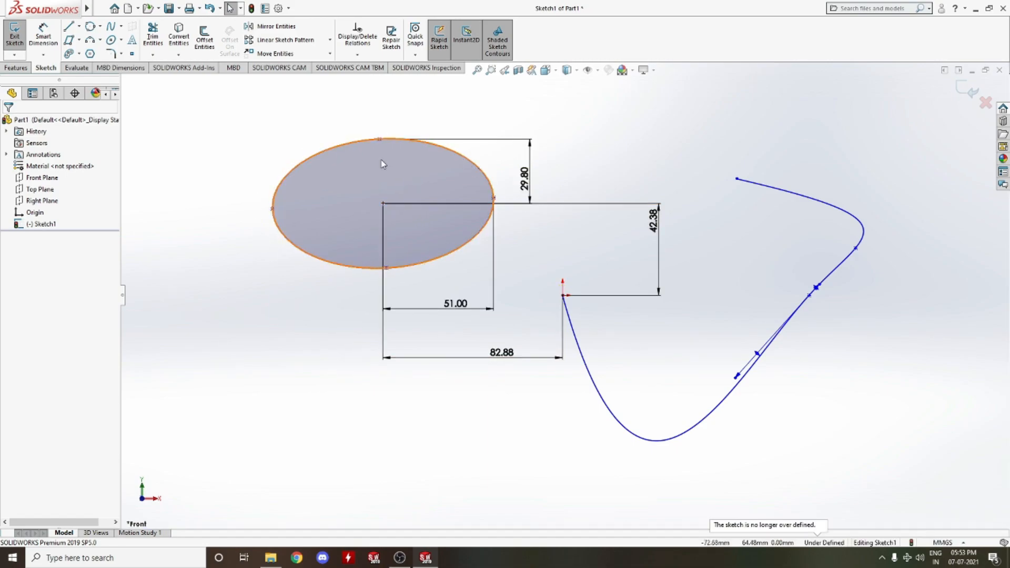
Exit the sketch and reopen Sketch1 for editing
click(252, 9)
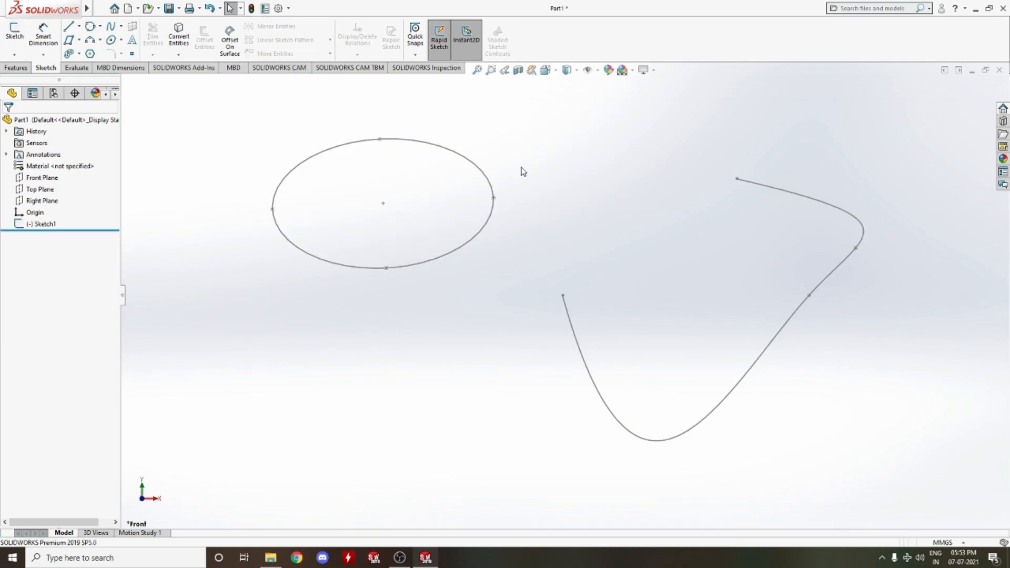
click(44, 224)
click(233, 196)
click(32, 224)
click(46, 193)
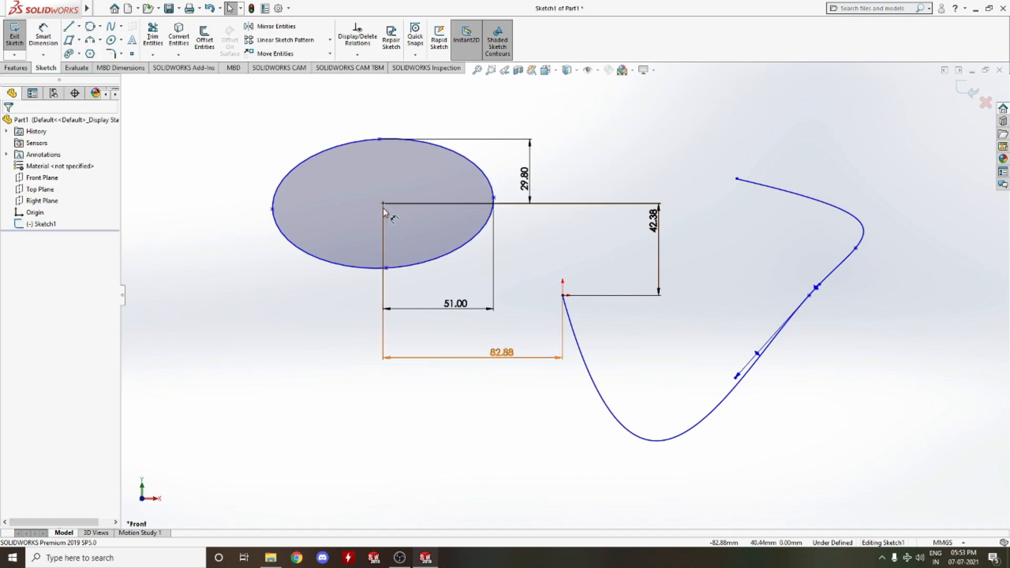
Add a horizontal relation between the ellipse's centre and its right axis endpoint
click(494, 199)
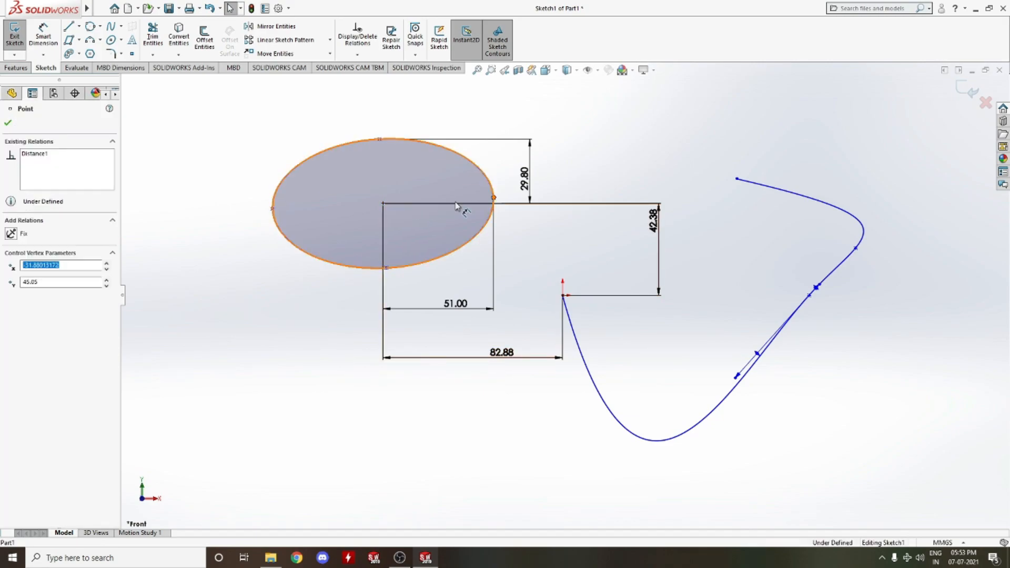
ctrl+click(383, 203)
click(43, 292)
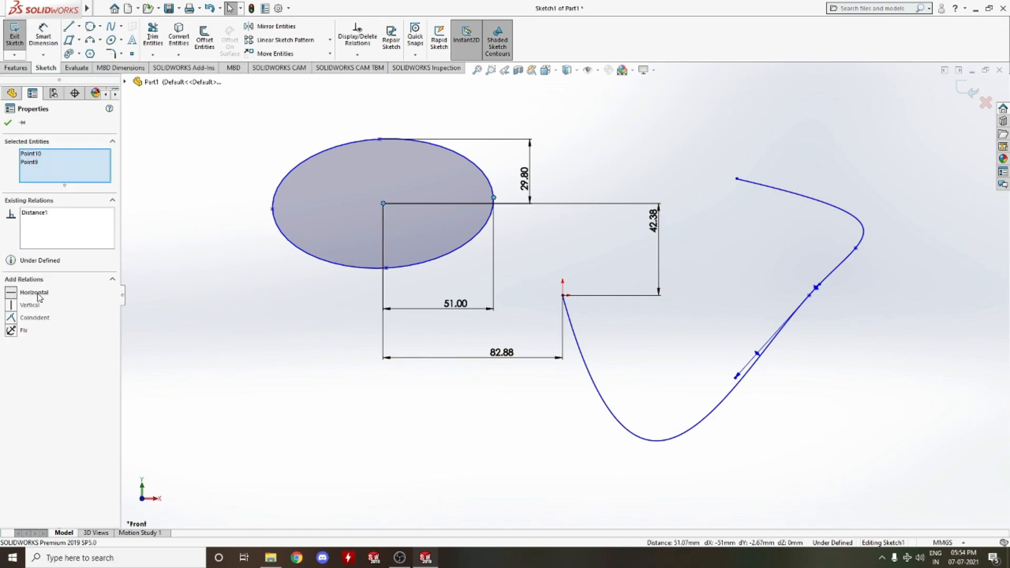
click(7, 123)
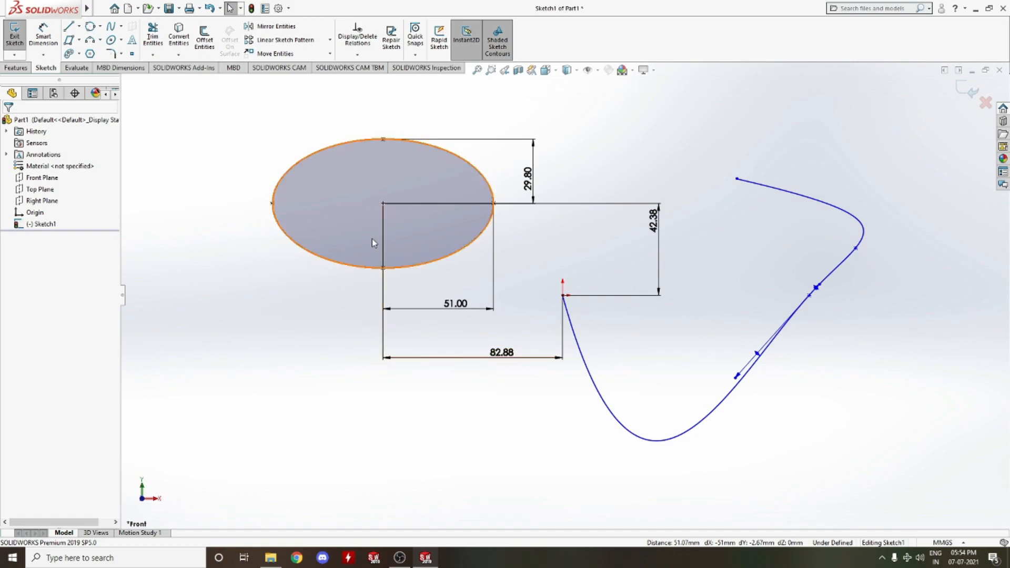
Sketch a center rectangle about 105 mm wide and 98 mm tall above the ellipse and spline
click(120, 55)
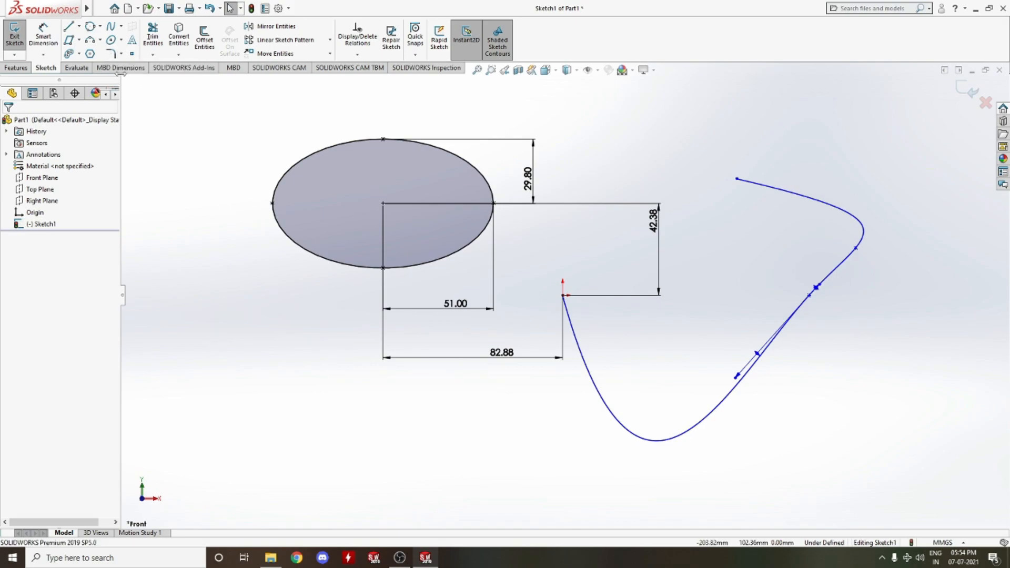
click(80, 41)
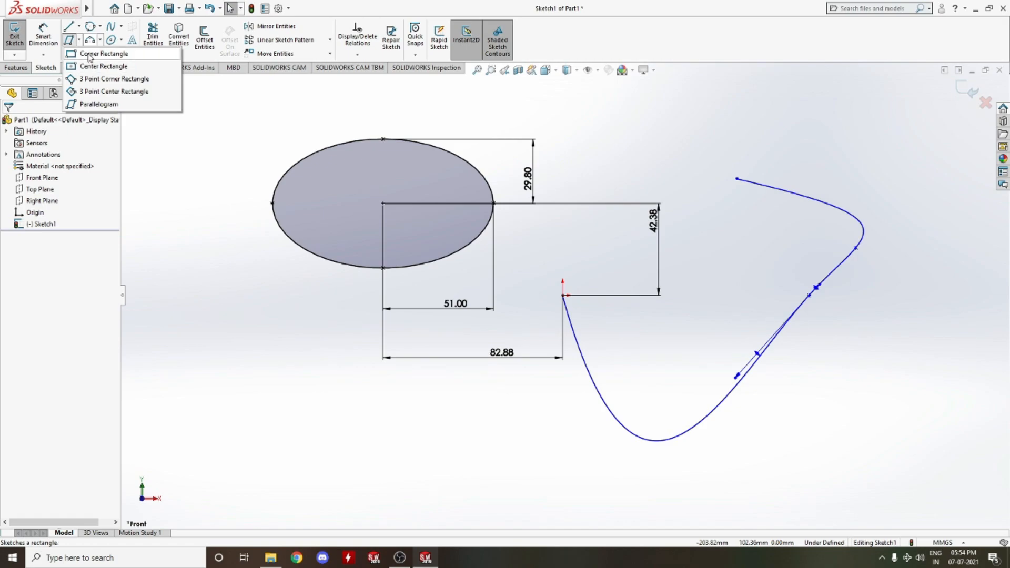
click(89, 66)
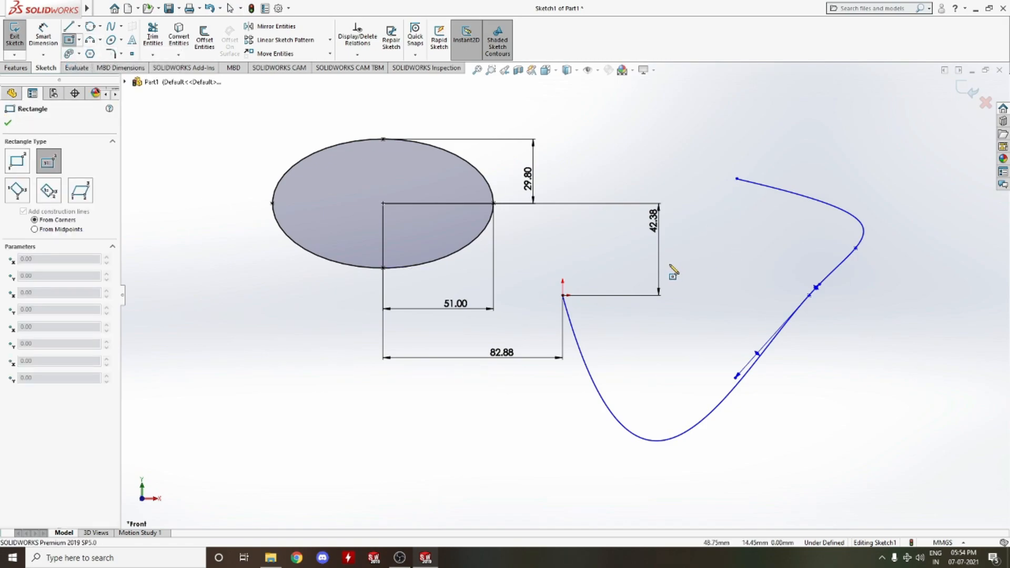
scroll(668, 178, up, 5)
scroll(684, 170, down, 6)
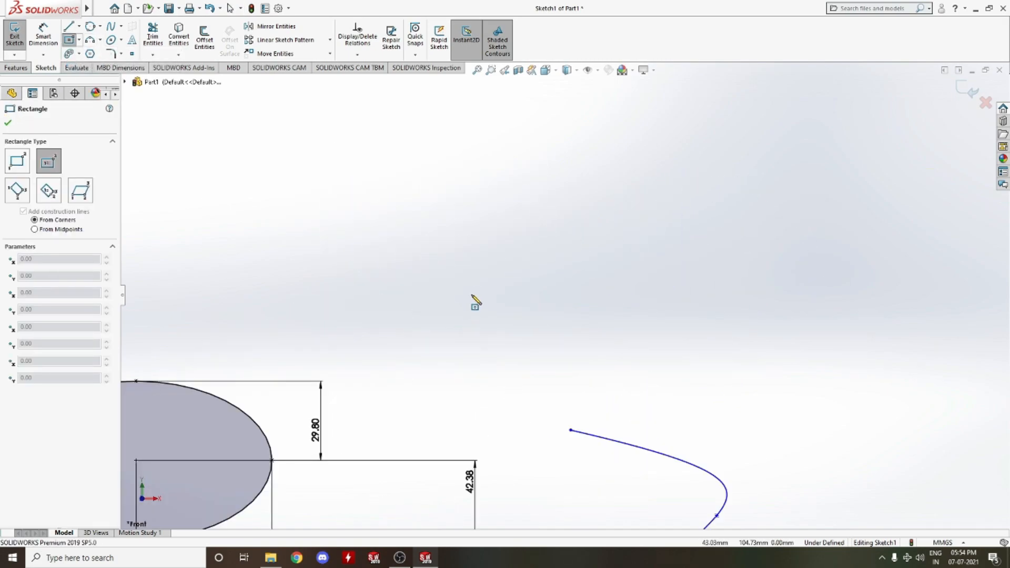
click(480, 286)
click(619, 156)
right_click(625, 159)
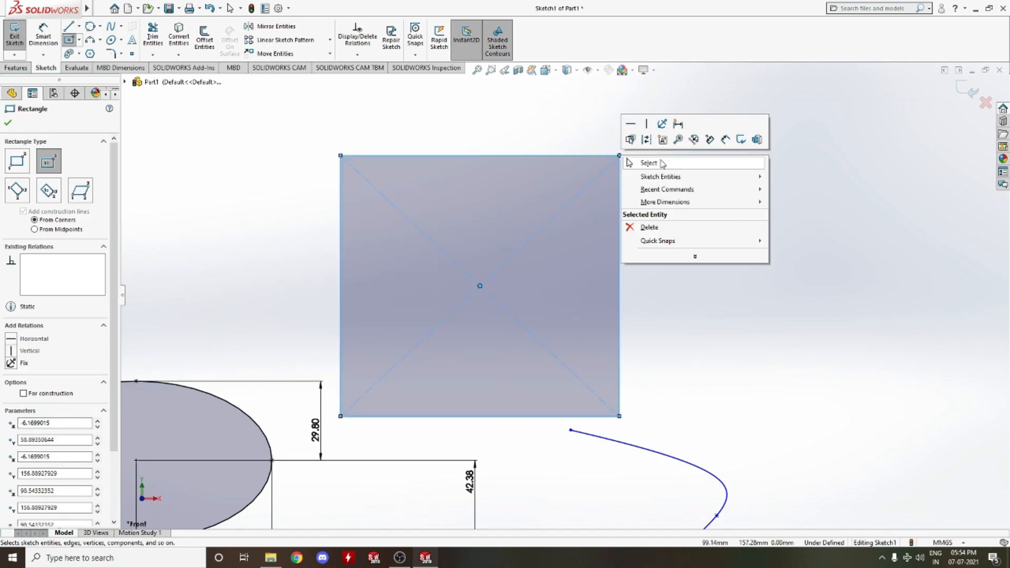
click(647, 164)
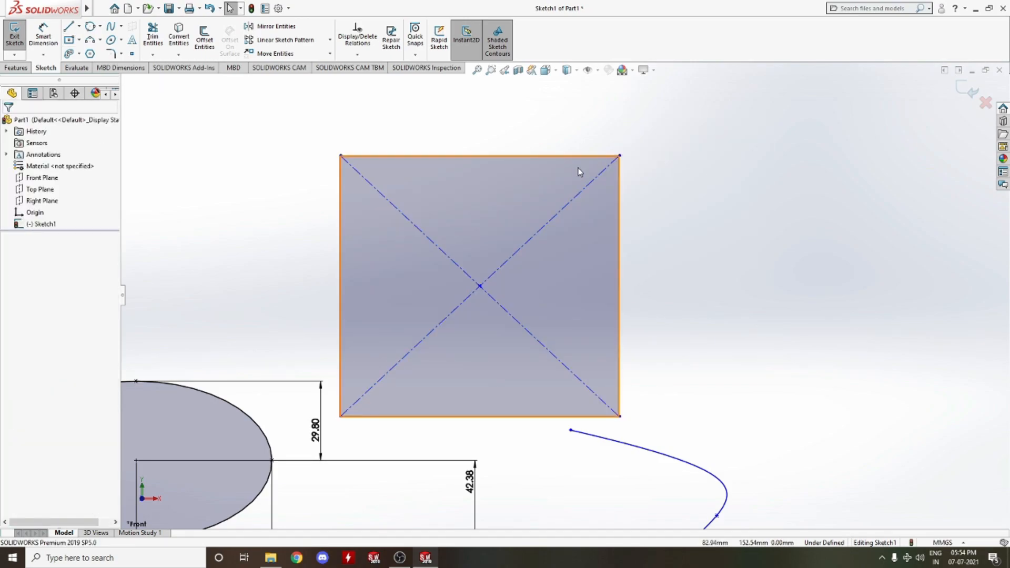
Fillet all four corners of the rectangle with a 10 mm radius using Sketch Fillet
click(113, 53)
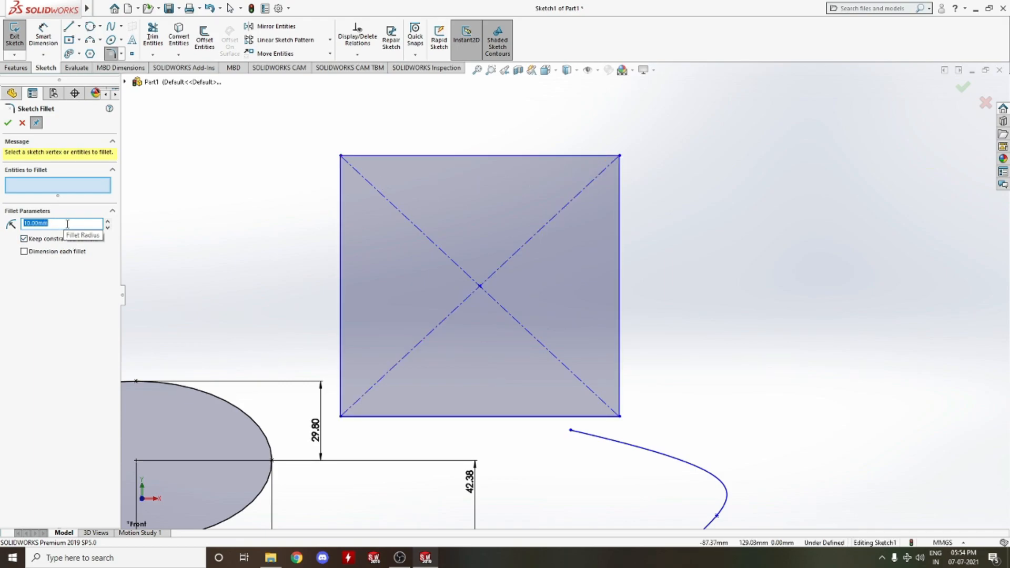
click(619, 157)
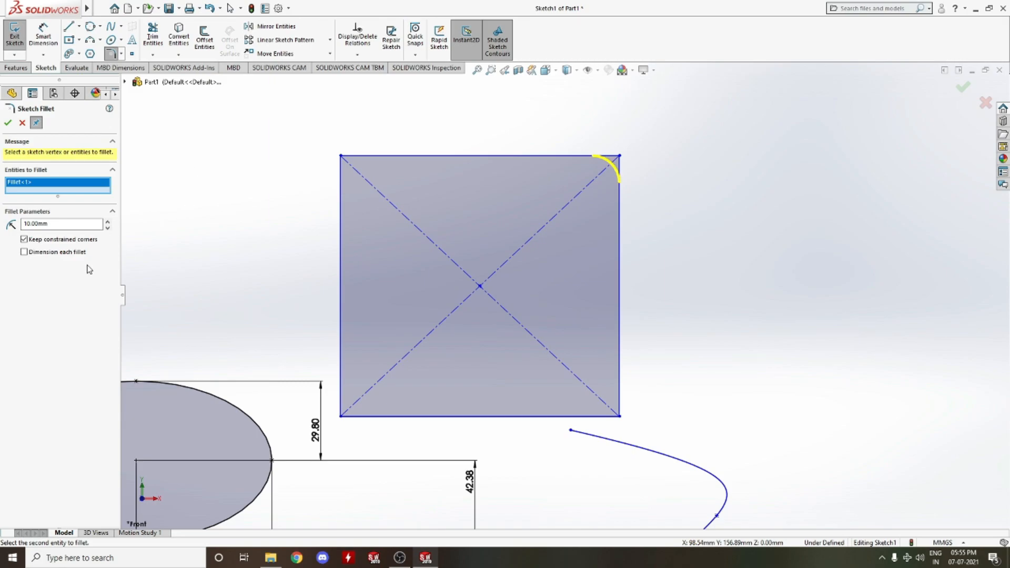
click(341, 157)
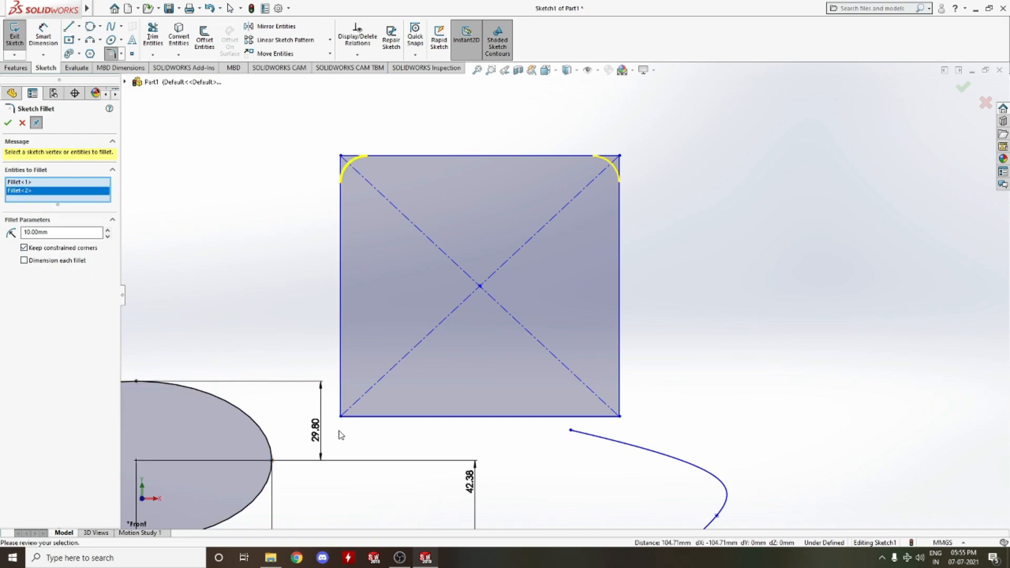
click(342, 417)
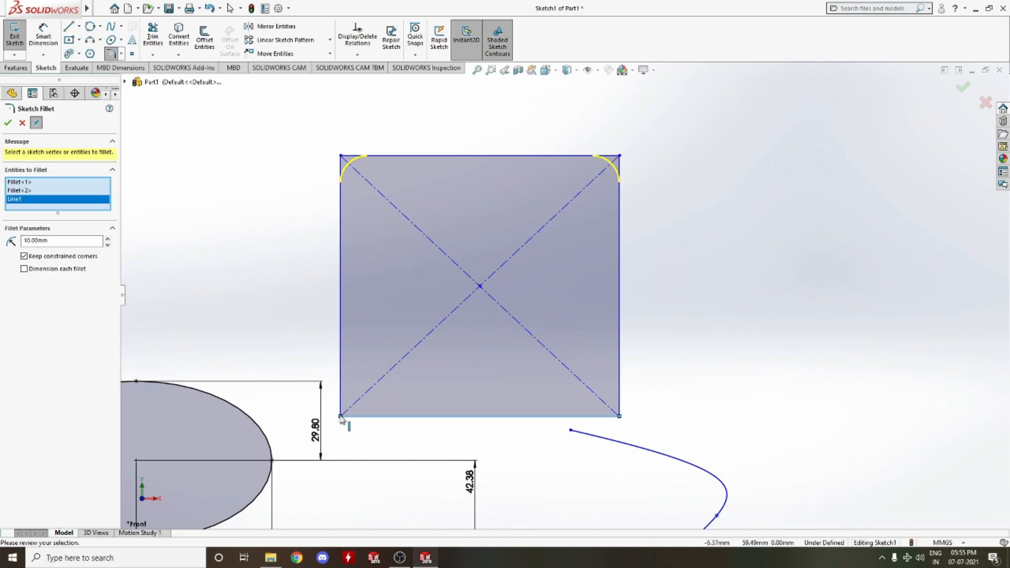
click(341, 417)
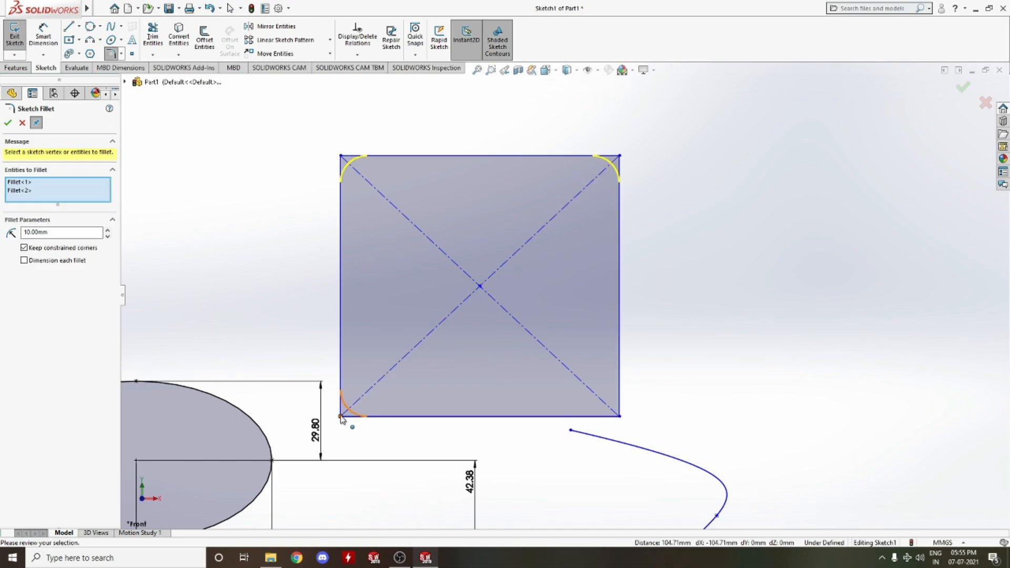
click(341, 417)
click(620, 417)
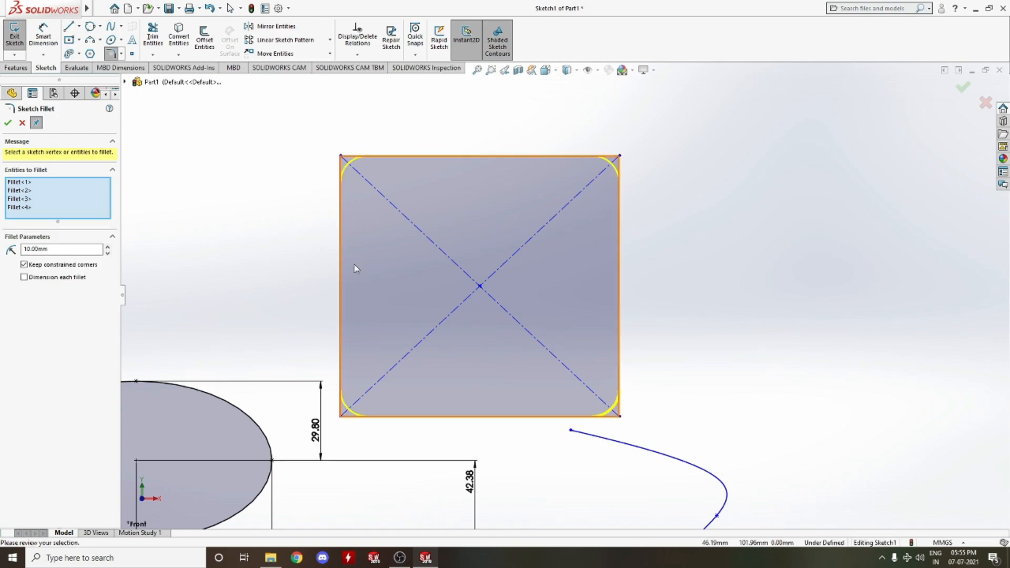
click(7, 123)
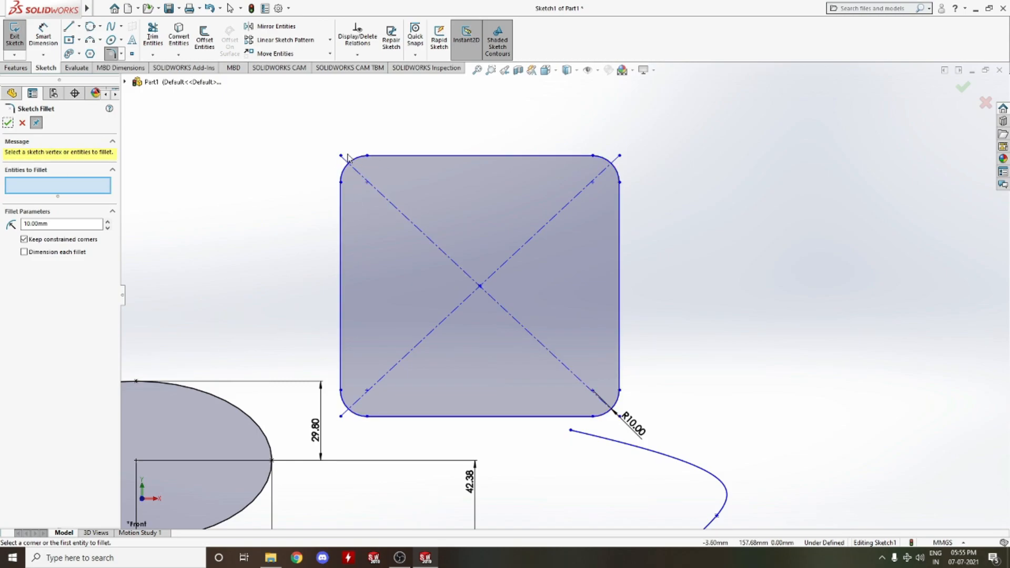
click(122, 54)
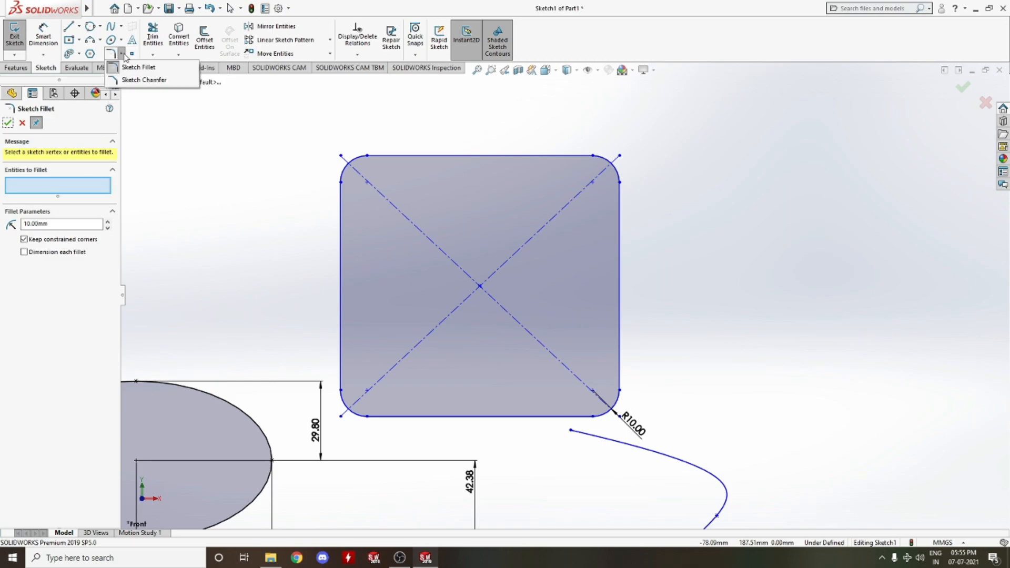
click(138, 80)
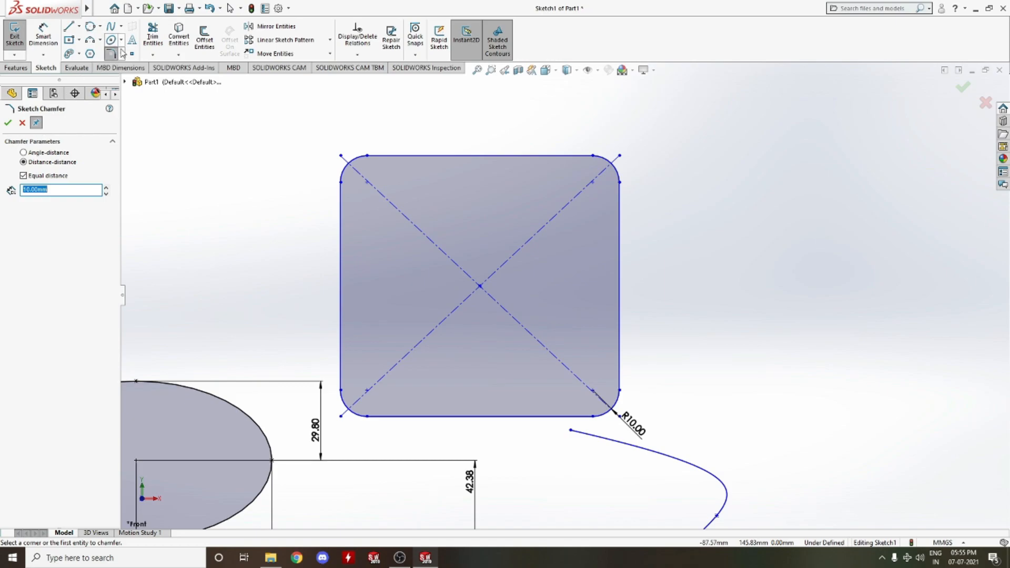
click(121, 53)
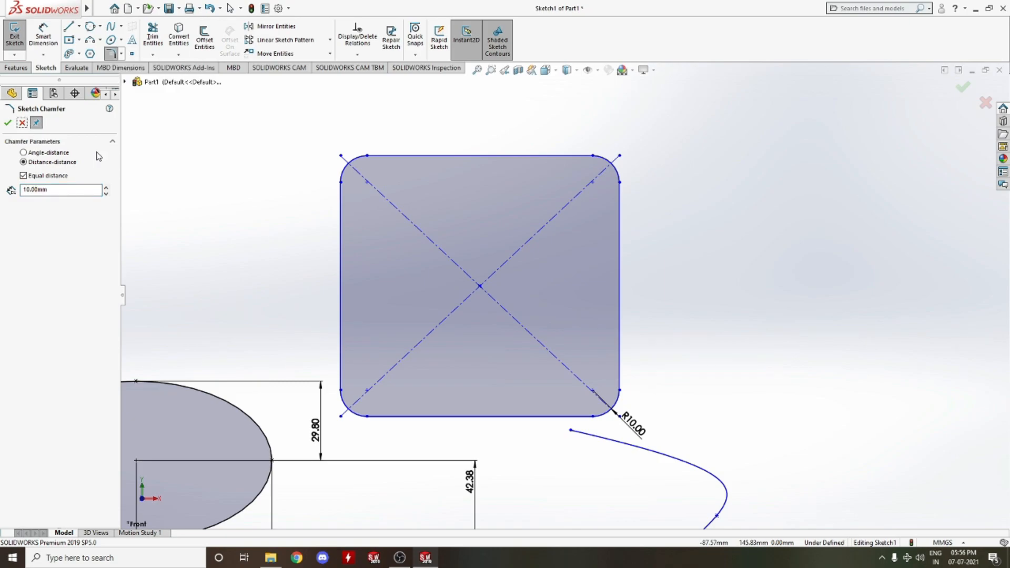
click(22, 122)
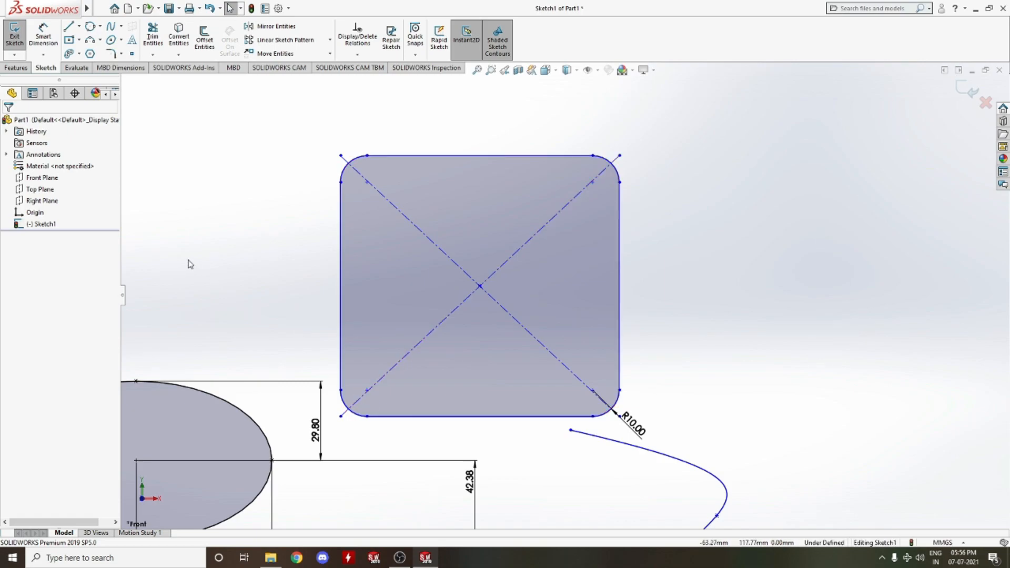
Undo the four corner fillets on the rectangle
key(ctrl+z)
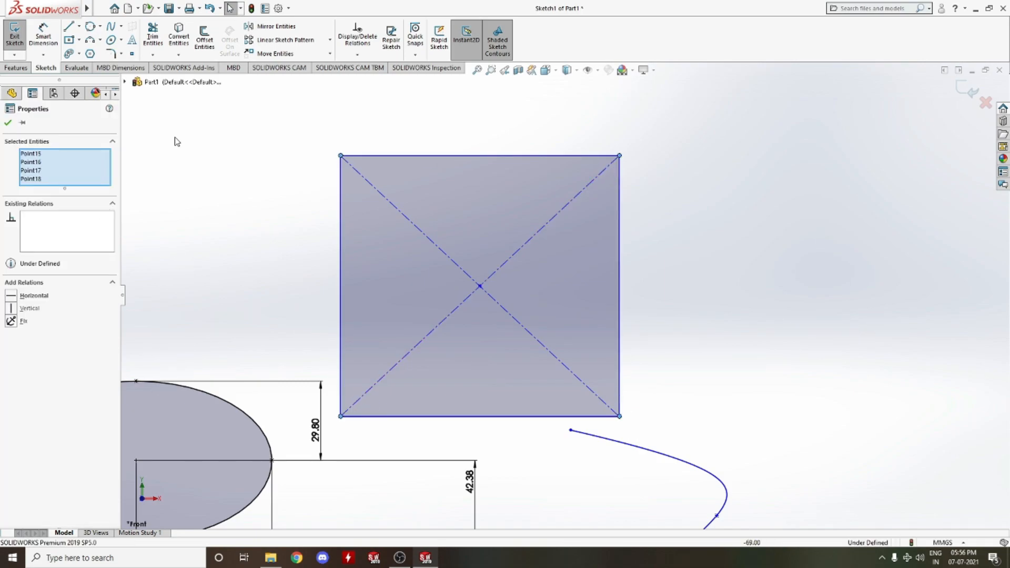
key(Escape)
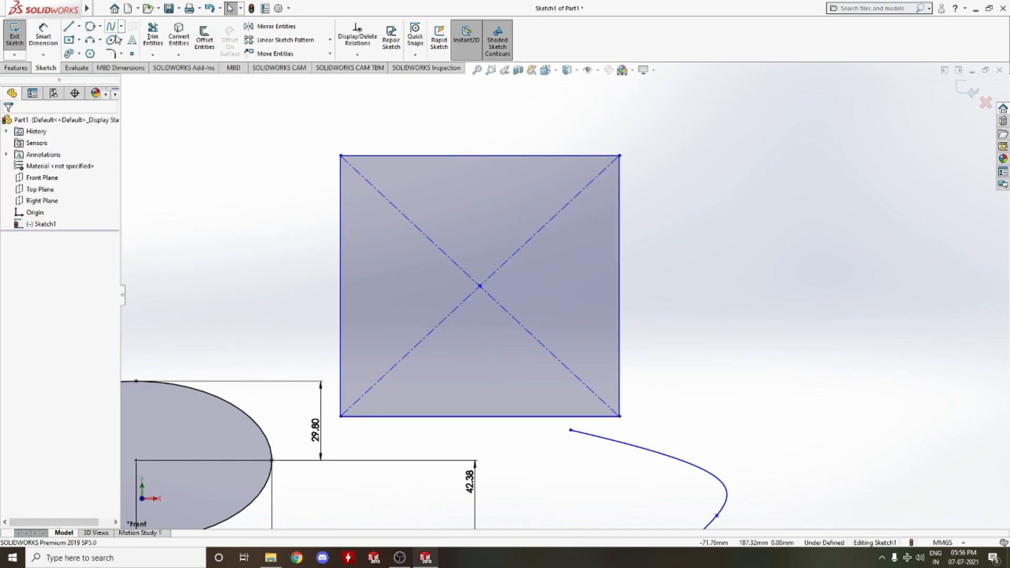
Chamfer the rectangle's top-left corner with equal 10 mm distances using Sketch Chamfer
click(122, 54)
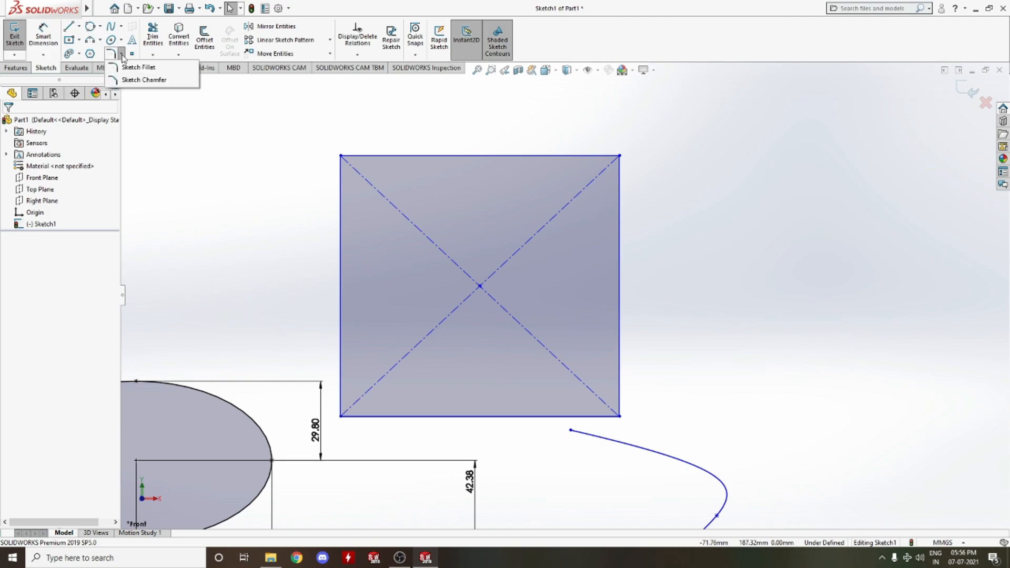
click(138, 78)
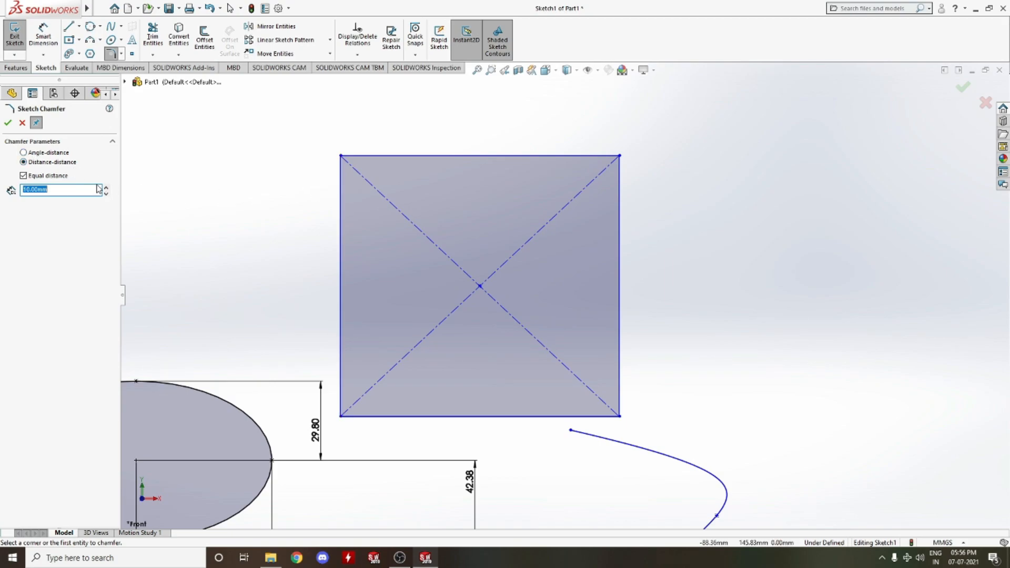
click(354, 158)
click(360, 155)
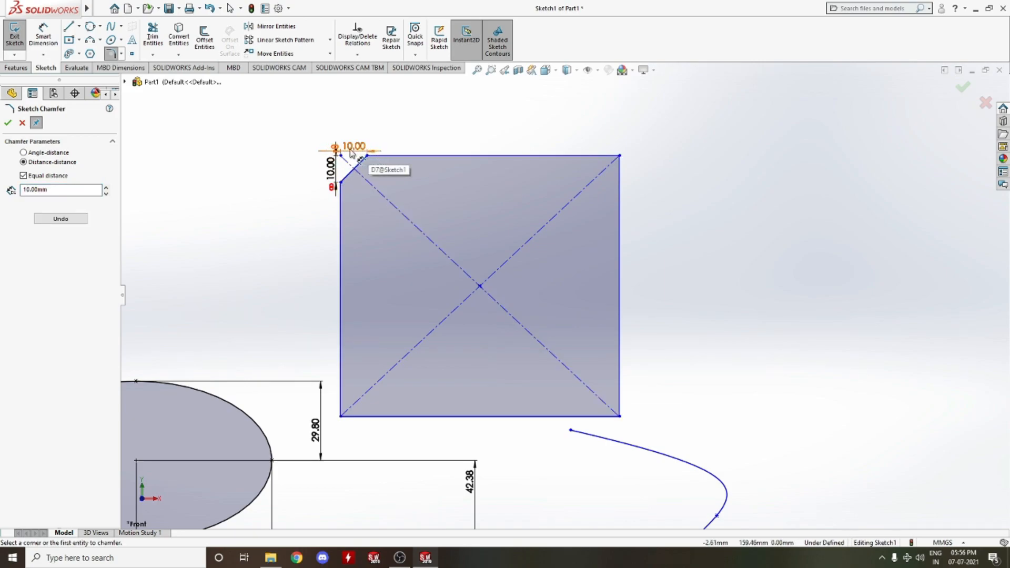
Switch the chamfer to angle-distance and chamfer the top-right corner at 10 mm and 45 degrees
click(45, 153)
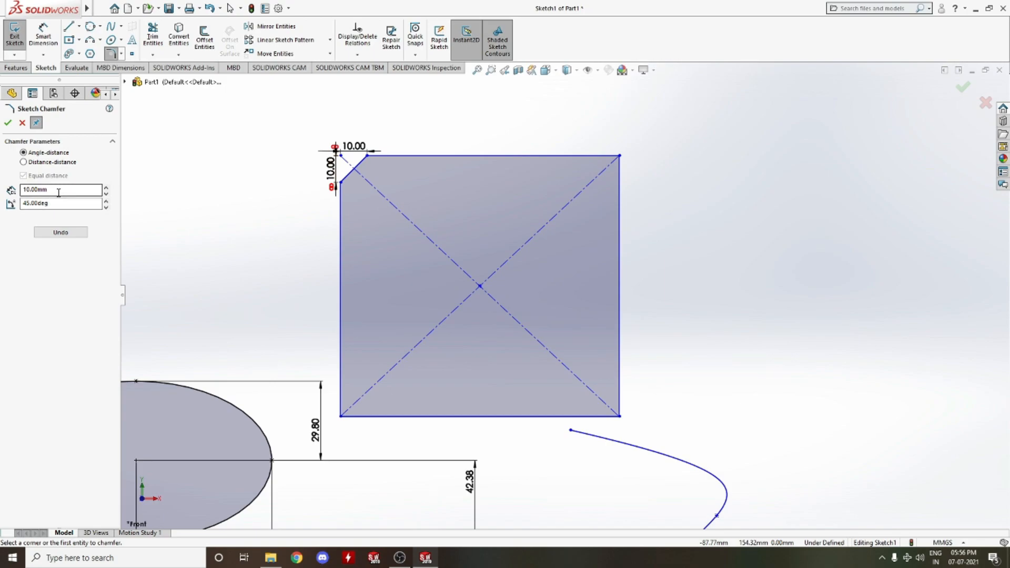
click(617, 157)
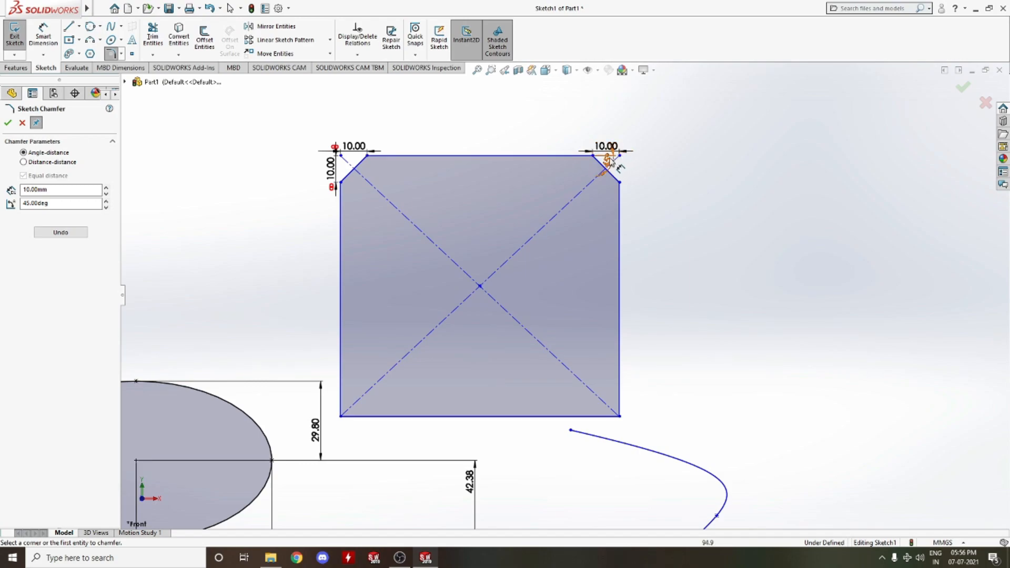
scroll(568, 284, up, 3)
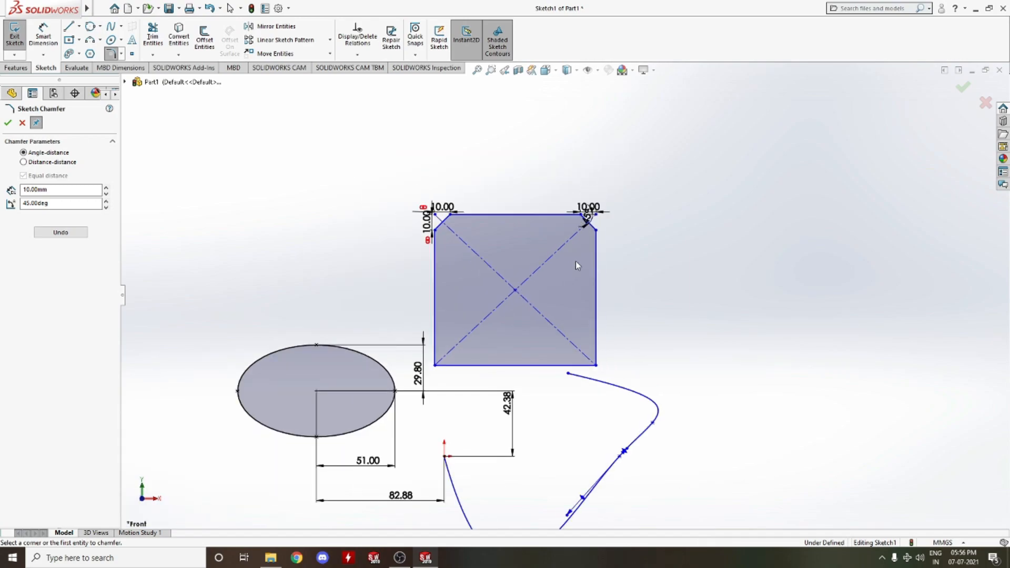
Zoom in on the top-right chamfer and try a vertical dimension between its two endpoints, then cancel it
scroll(595, 228, down, 5)
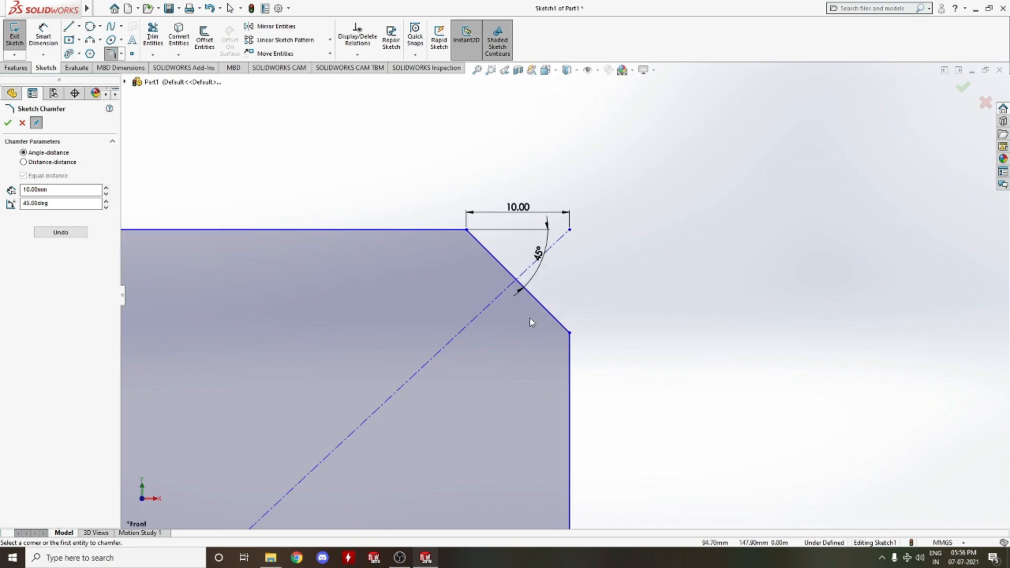
scroll(526, 247, down, 5)
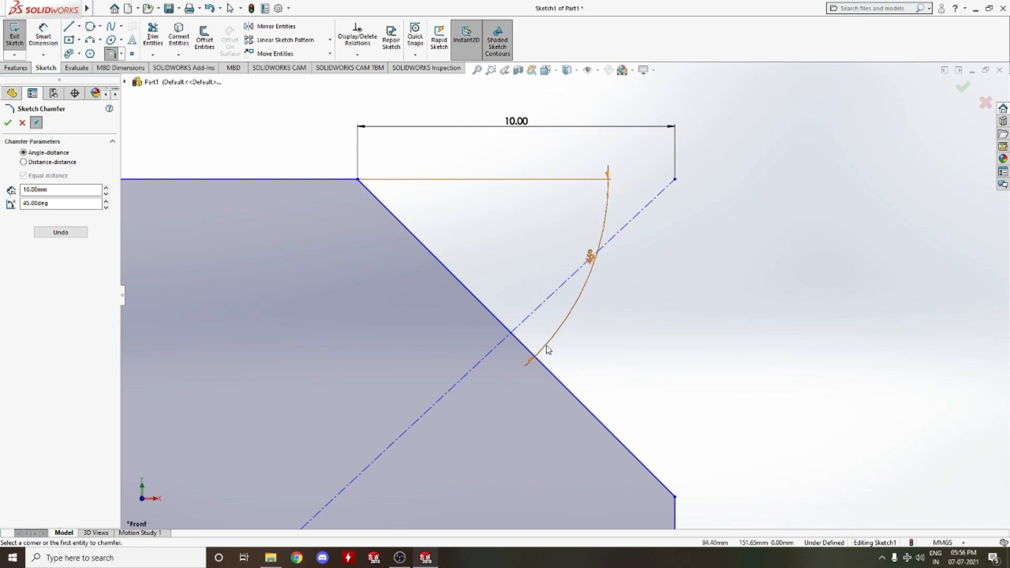
scroll(699, 311, down, 2)
scroll(696, 309, up, 5)
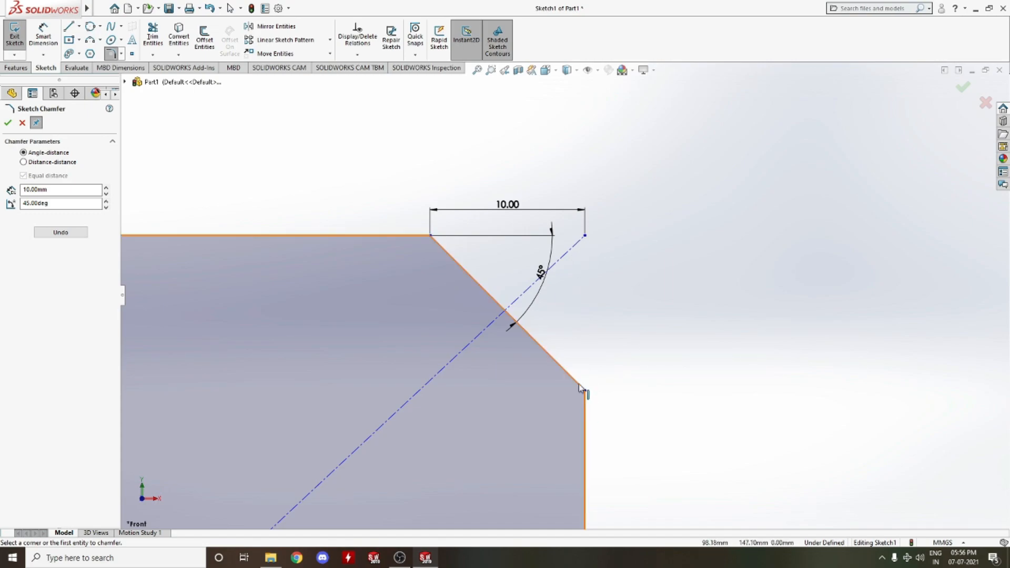
click(43, 35)
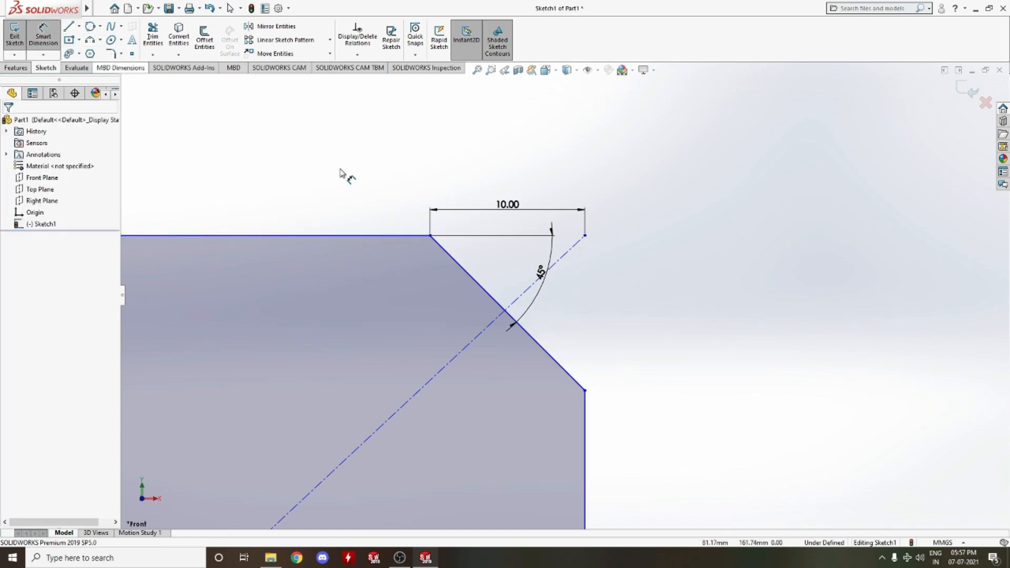
click(585, 236)
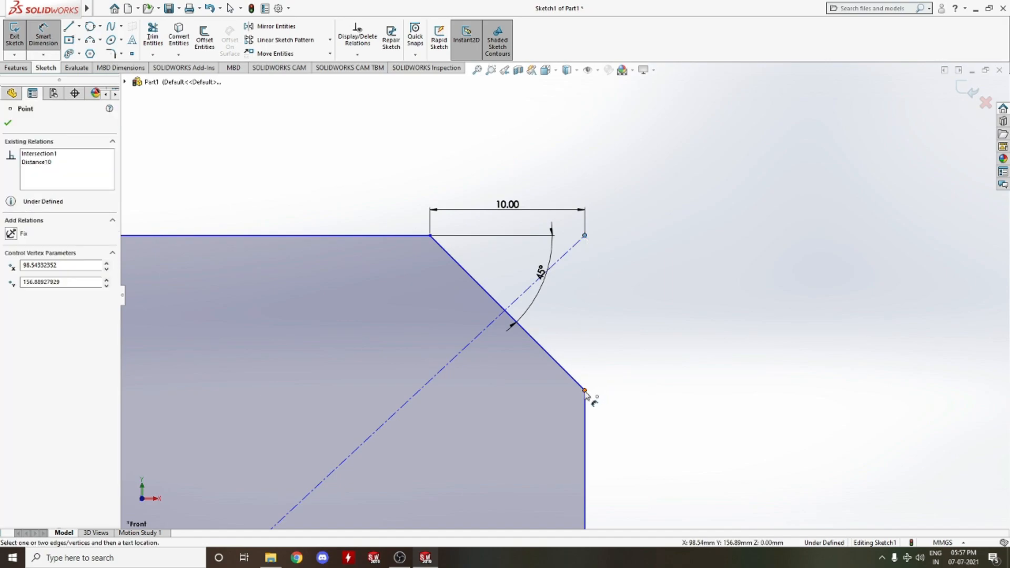
click(584, 390)
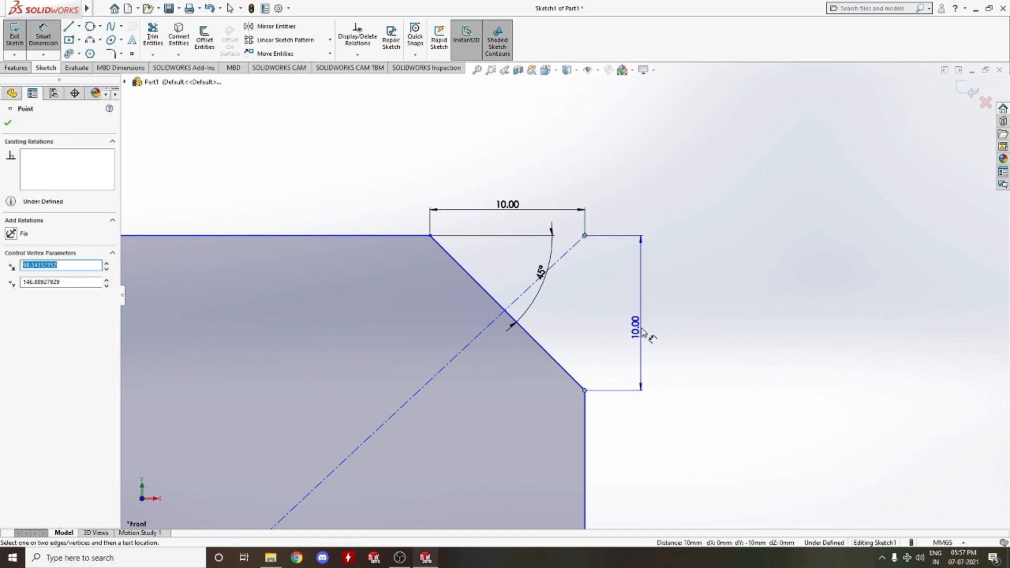
key(Escape)
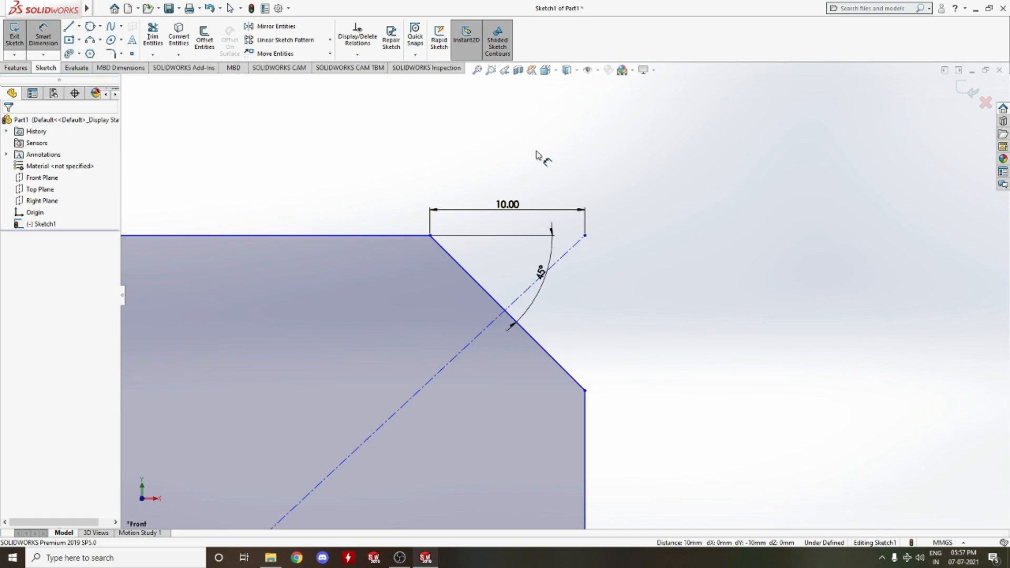
Add sketch text 'sunny' along the rectangle's top edge with the Text tool
click(132, 40)
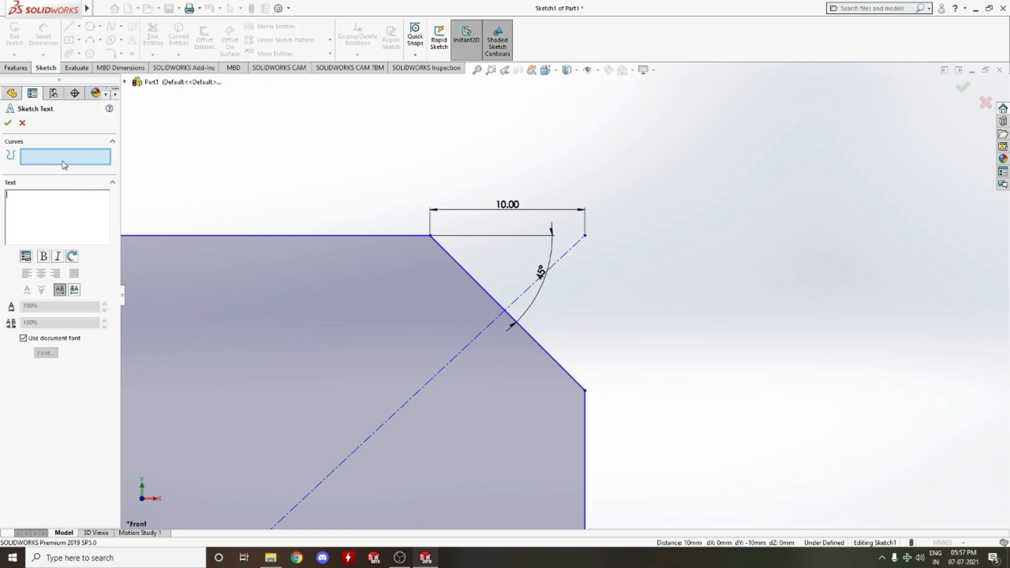
click(234, 235)
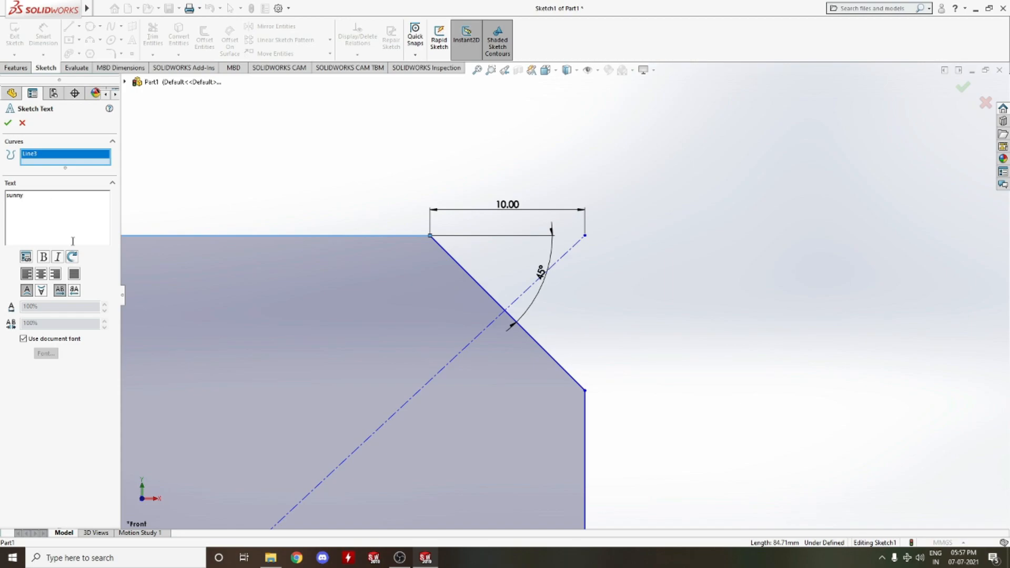
scroll(232, 320, up, 5)
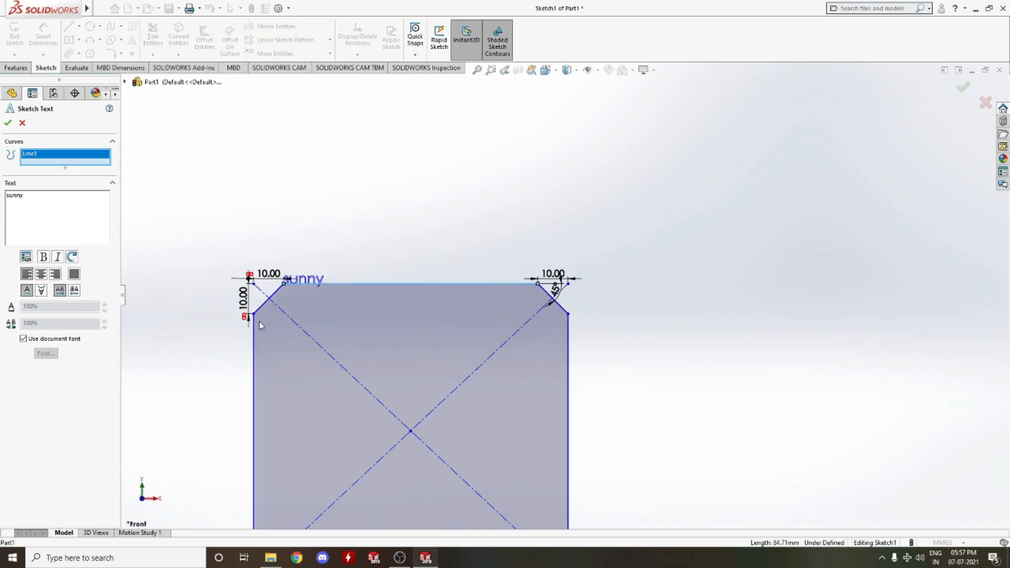
scroll(303, 302, down, 5)
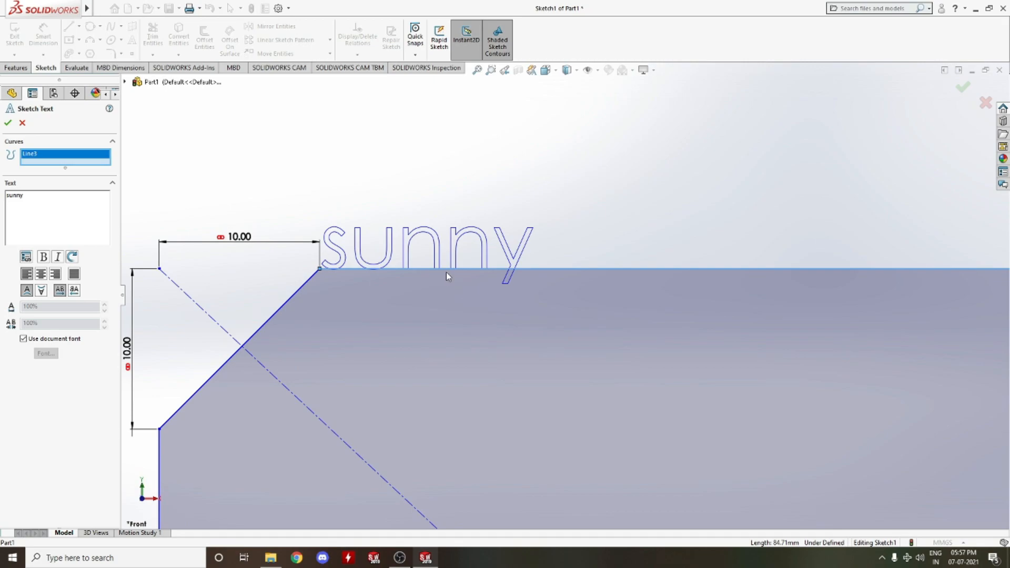
Try the vertical and horizontal flip options on the text, restore it, and centre-align it
click(47, 291)
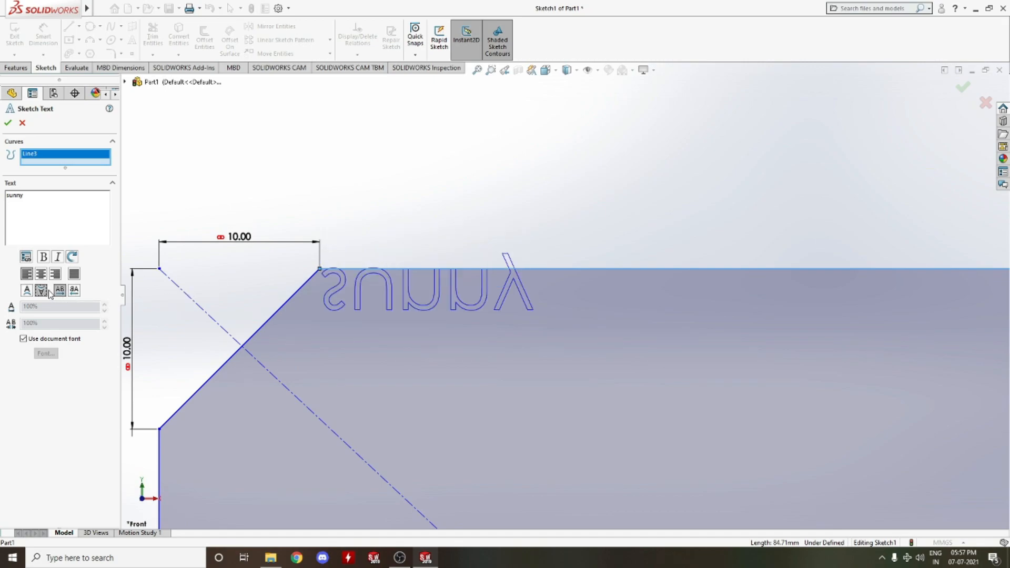
click(59, 290)
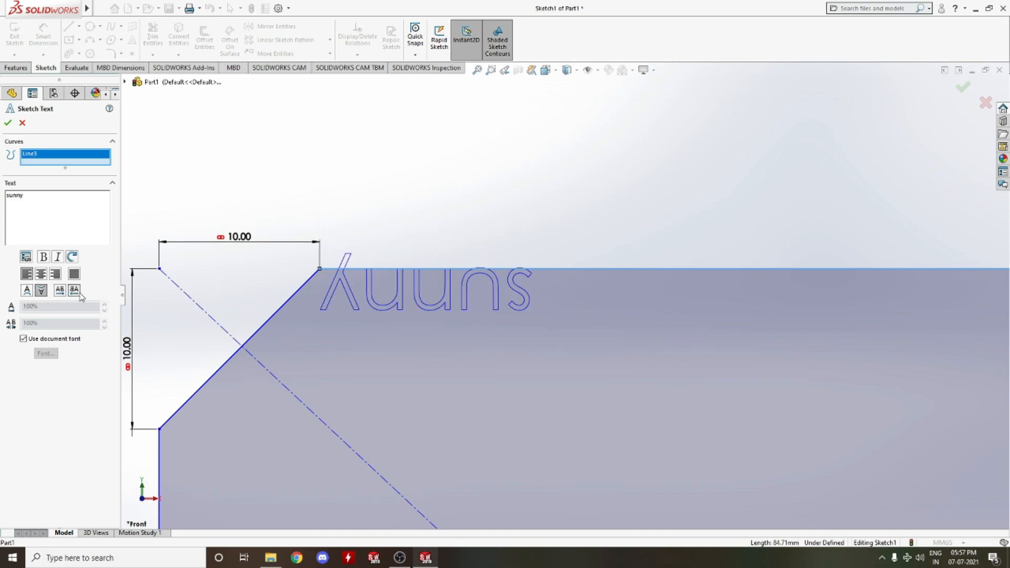
click(59, 290)
click(27, 290)
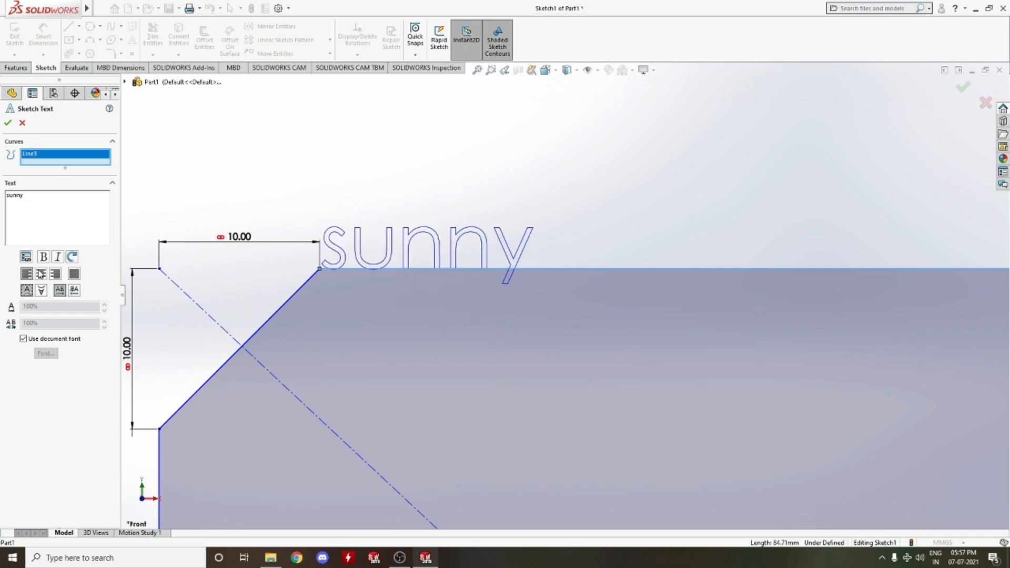
click(40, 274)
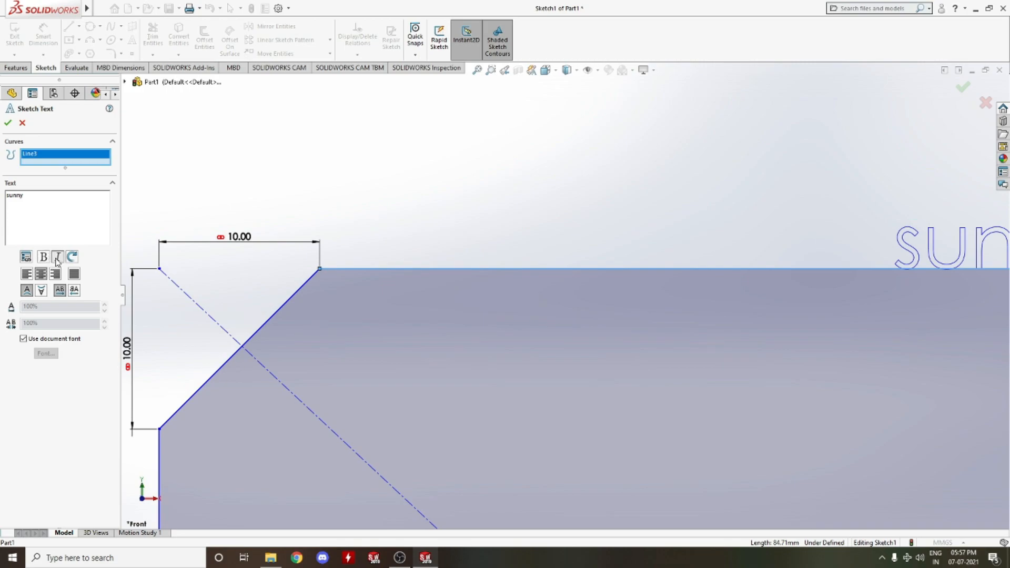
Make the text italic and bold, then cancel the Sketch Text command
double_click(31, 196)
click(60, 257)
scroll(637, 296, up, 5)
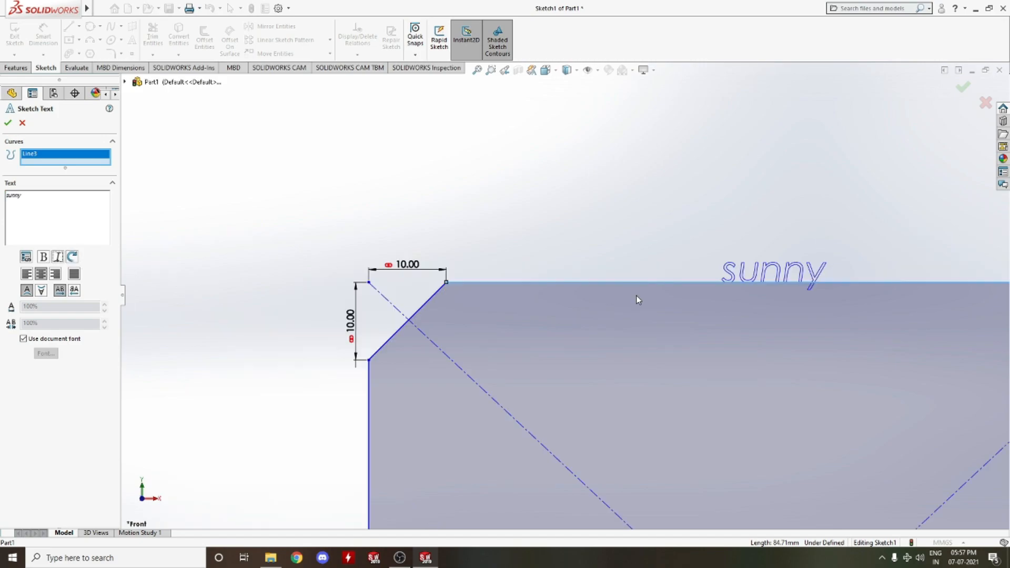
scroll(721, 288, down, 2)
scroll(721, 288, down, 2)
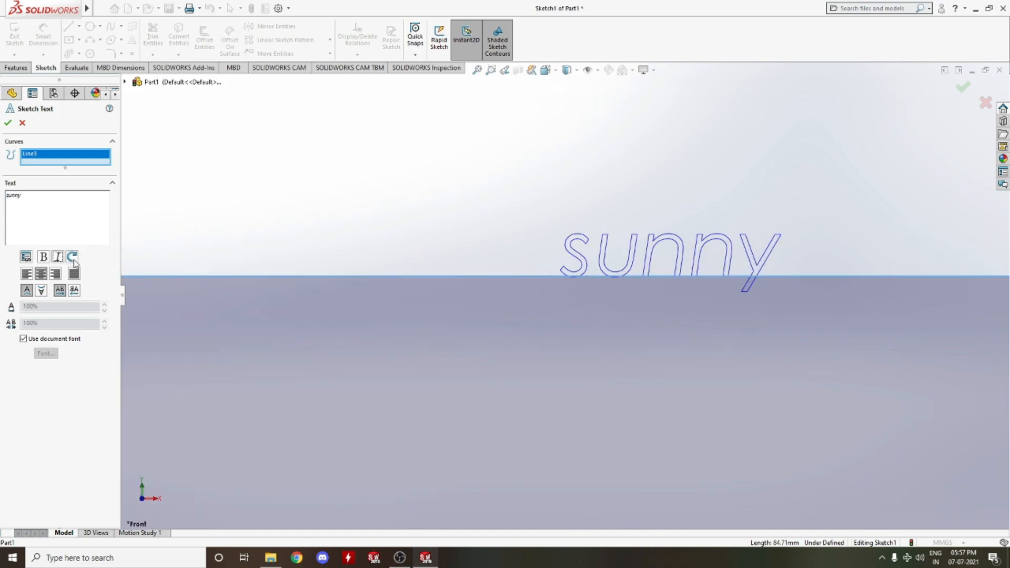
click(45, 257)
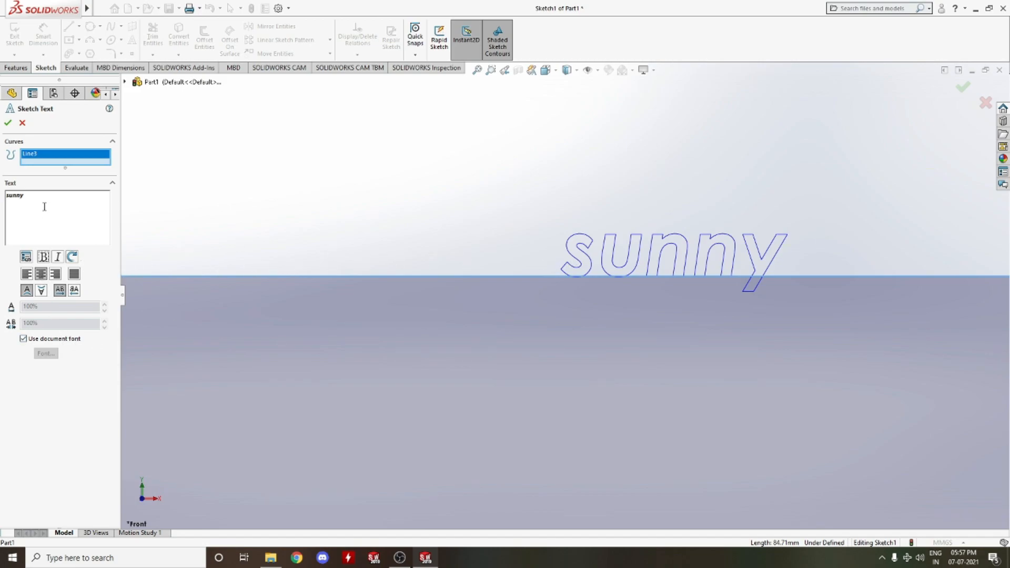
click(23, 123)
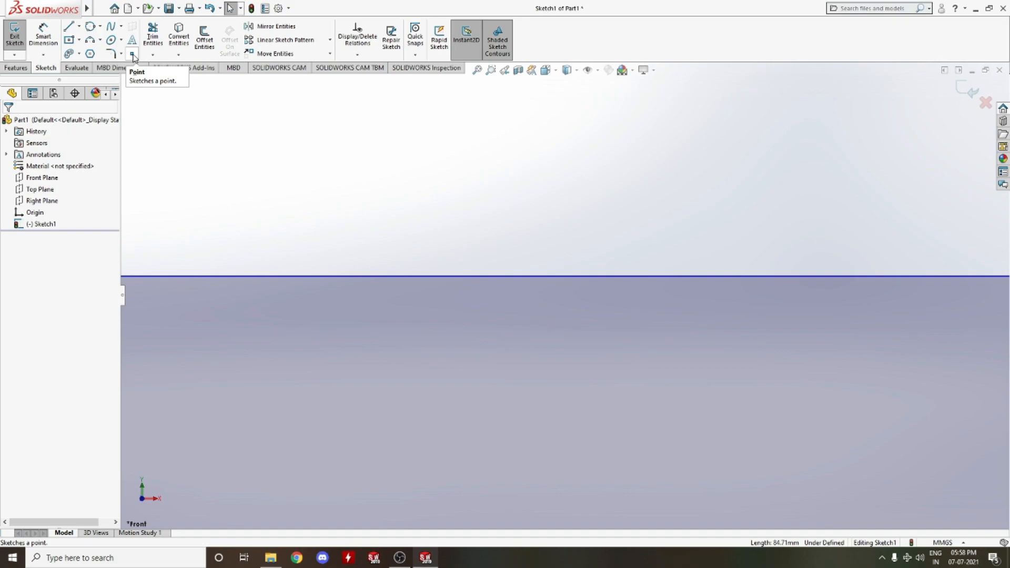
scroll(453, 194, up, 5)
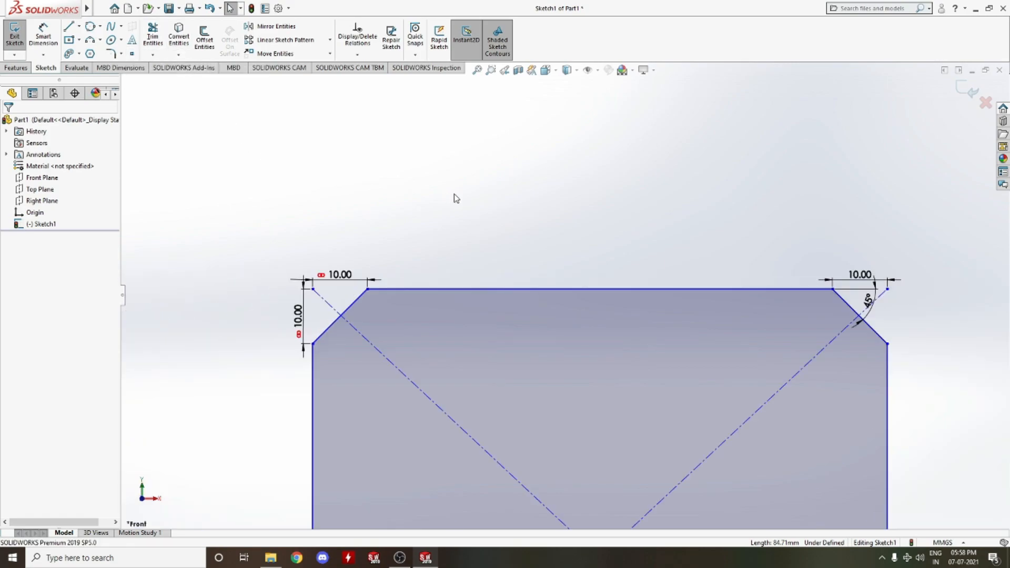
scroll(523, 248, up, 5)
scroll(579, 294, down, 5)
scroll(594, 332, up, 2)
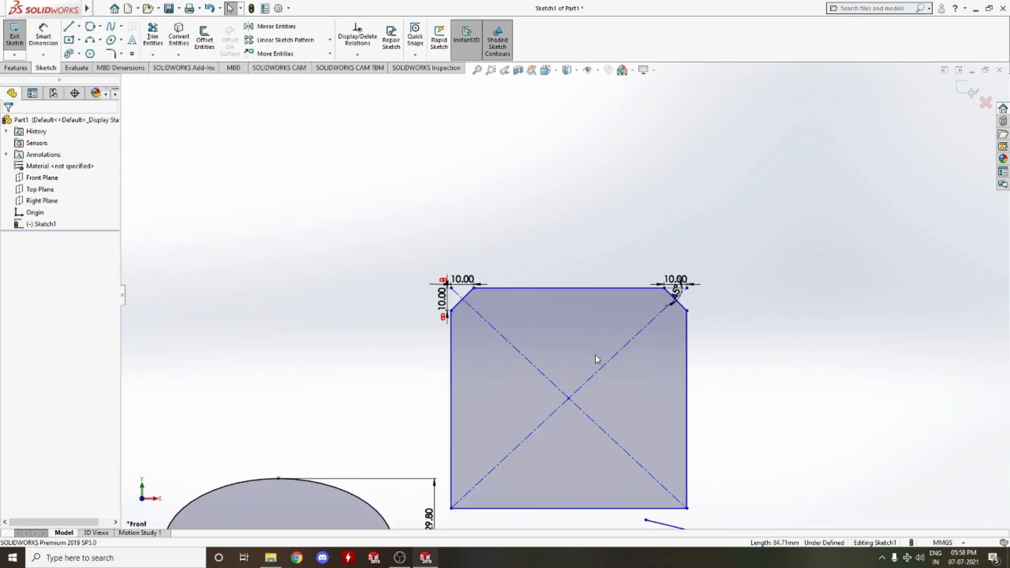
scroll(595, 356, down, 1)
scroll(590, 358, down, 1)
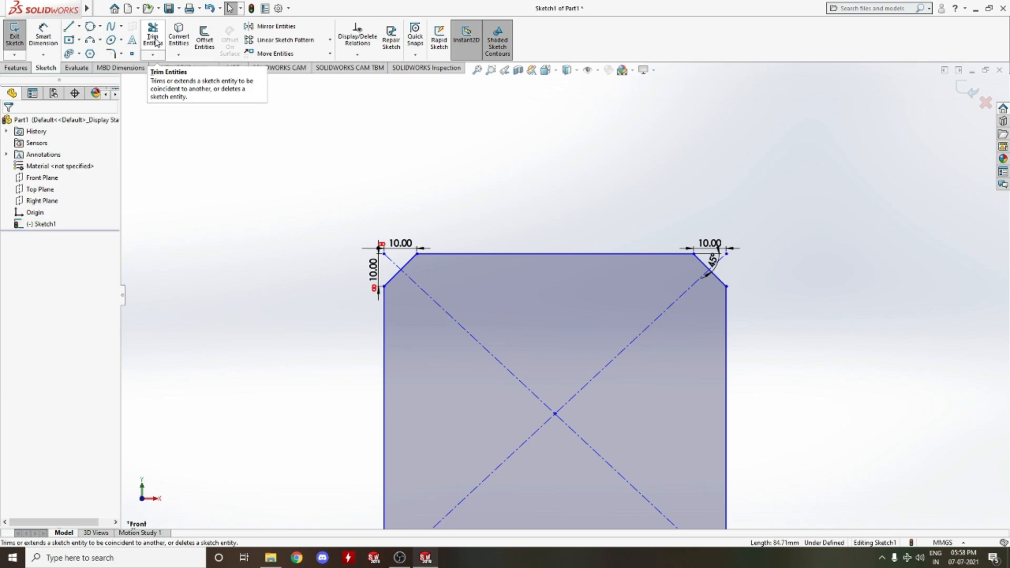
click(152, 55)
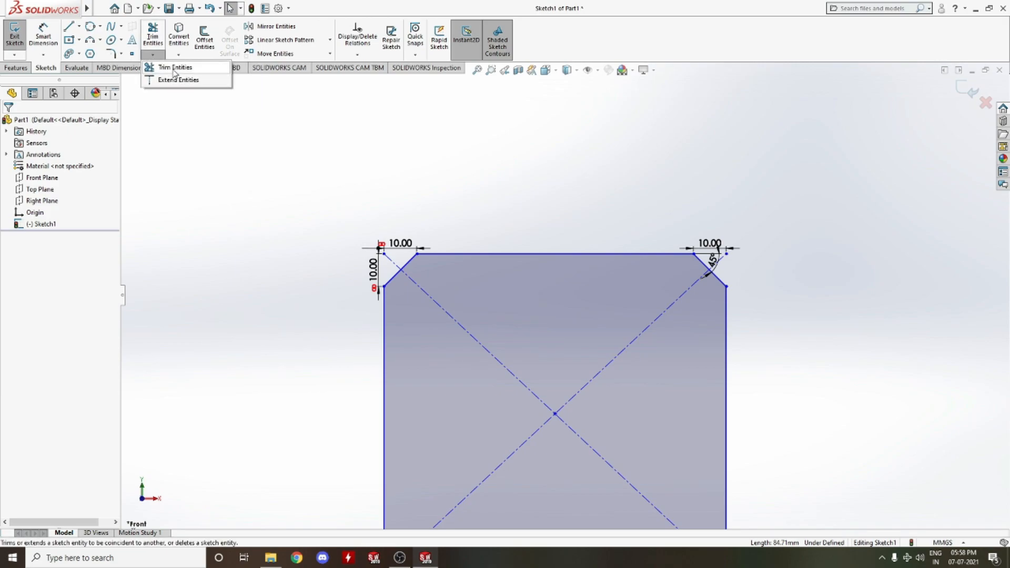
click(174, 69)
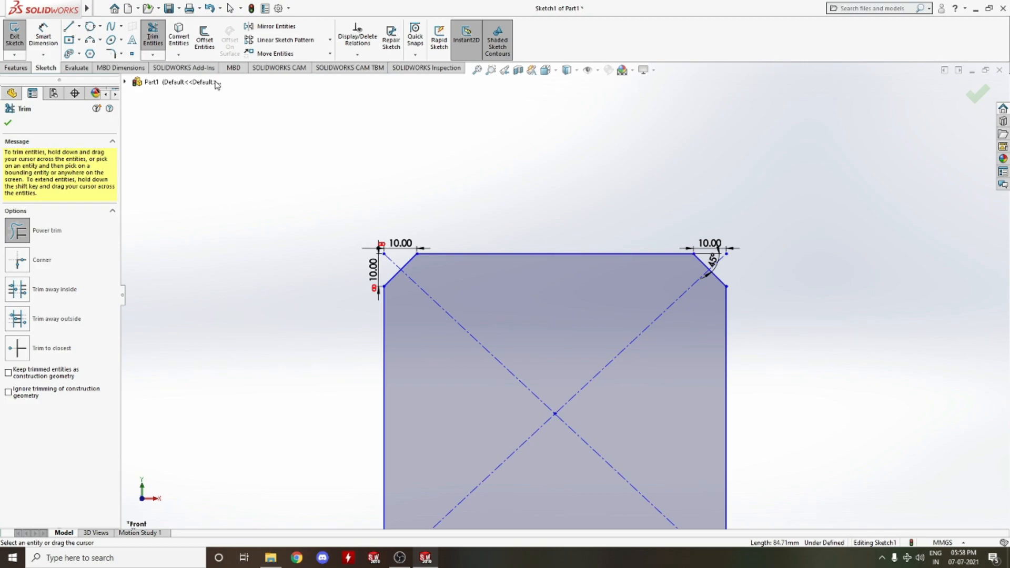
click(8, 123)
Draw two lines forming a V that crosses the rectangle's top edge near its middle
click(69, 26)
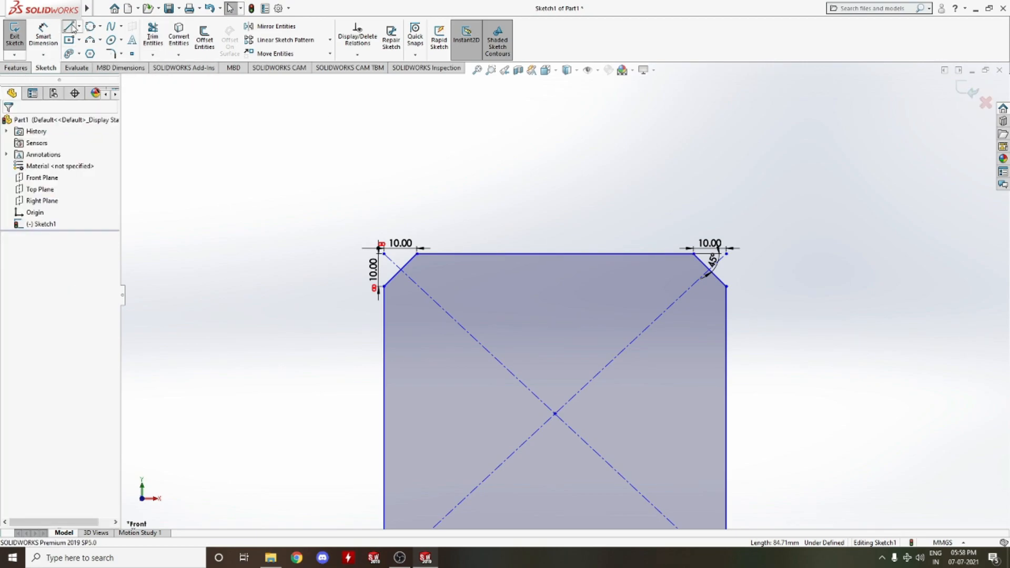
click(515, 261)
click(519, 313)
right_click(584, 311)
click(550, 174)
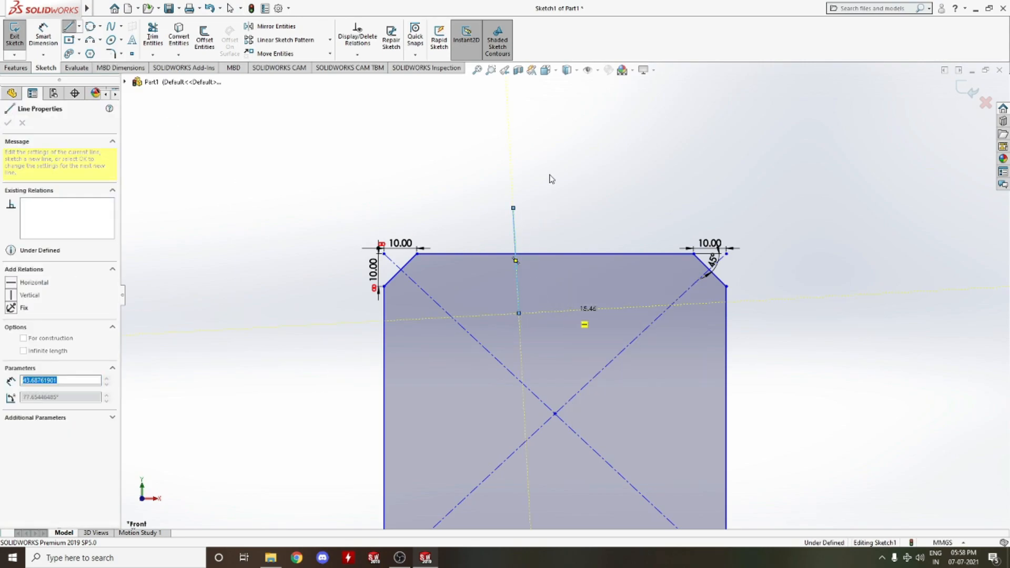
key(Escape)
key(Escape)
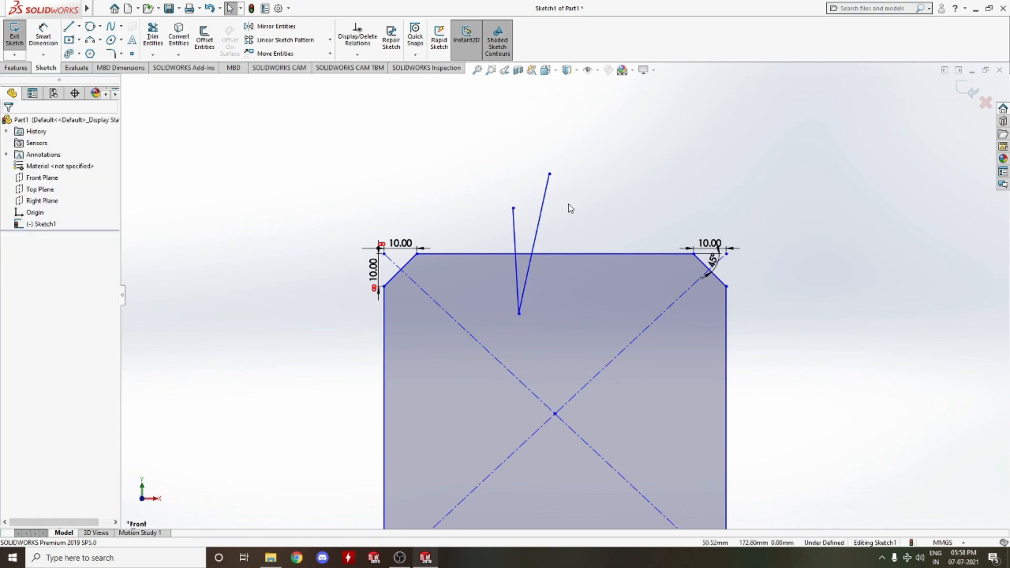
Power-trim the top edge segment lying between the two V lines
click(525, 255)
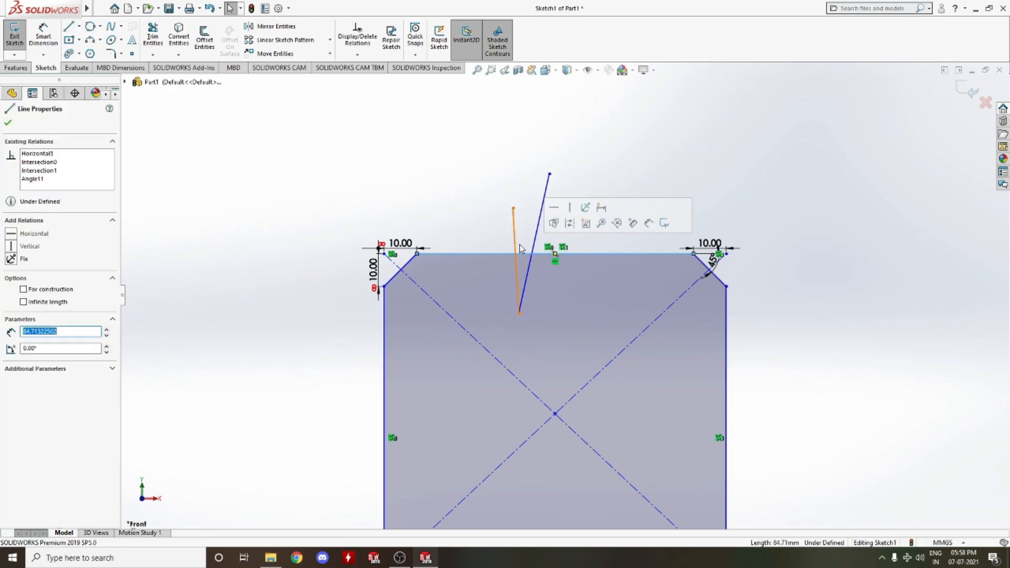
click(363, 184)
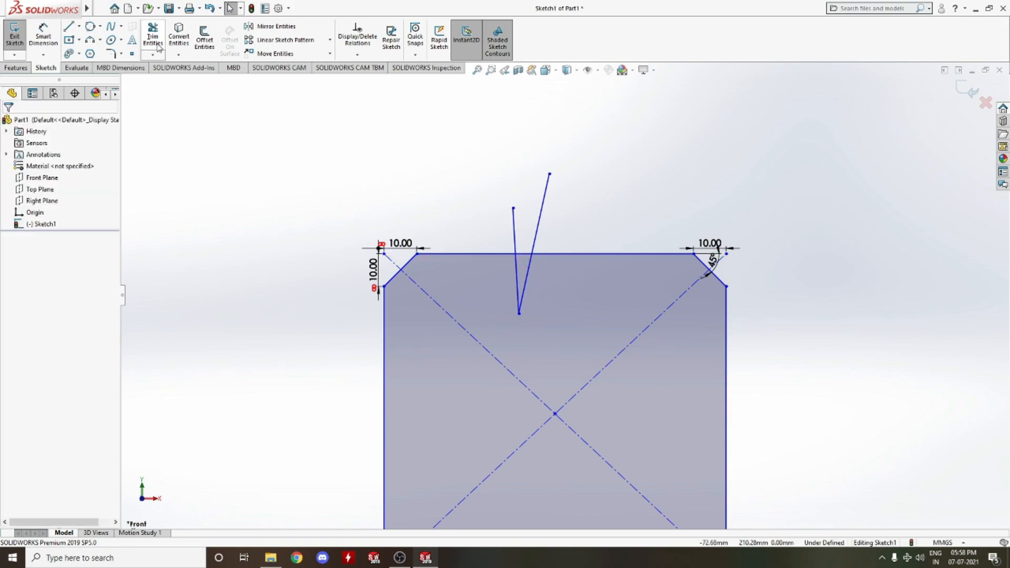
scroll(526, 252, down, 3)
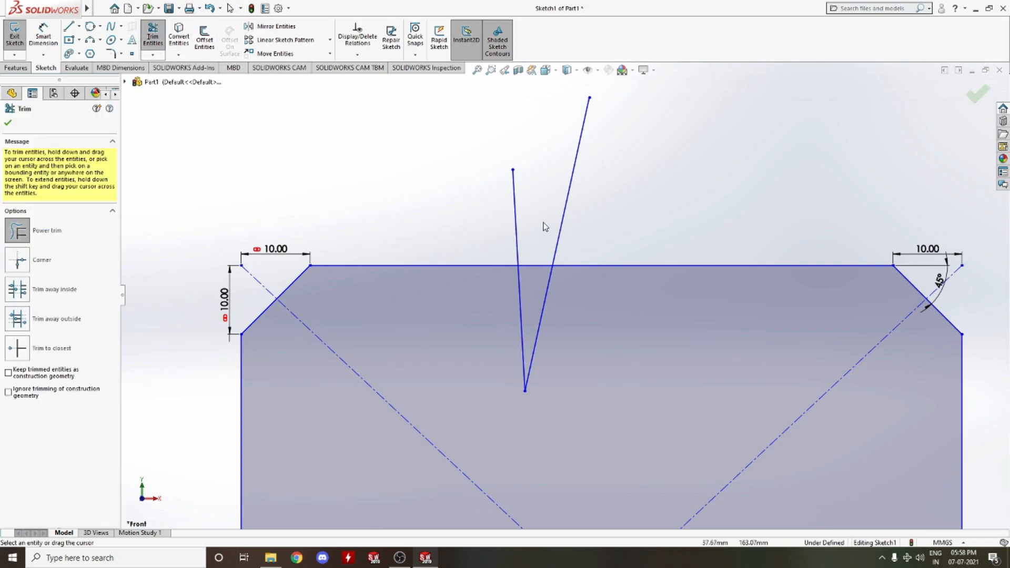
drag(538, 225, 535, 279)
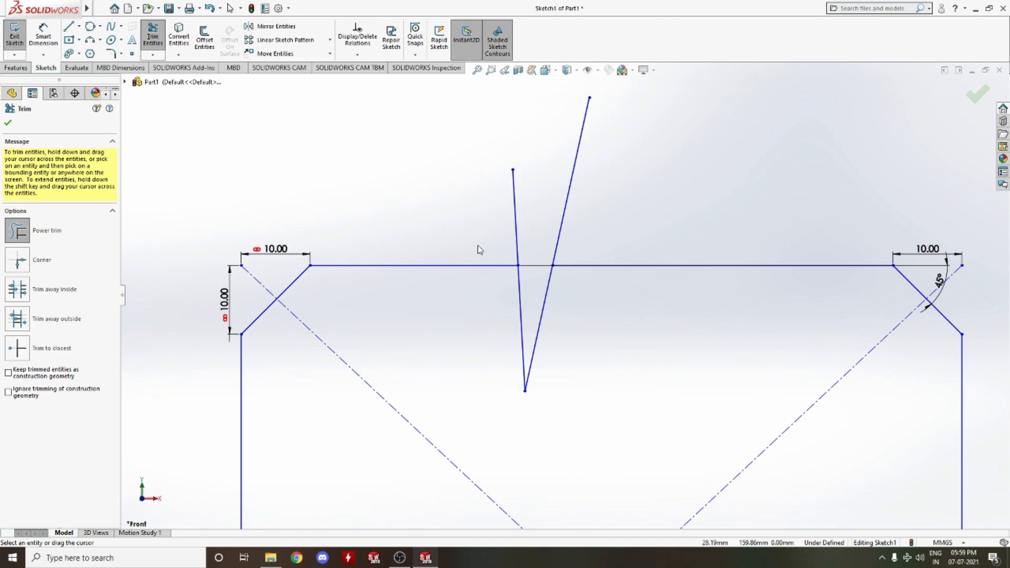
Extend the trimmed top edge segment with Extend Entities to meet the V's right line
click(49, 233)
click(158, 56)
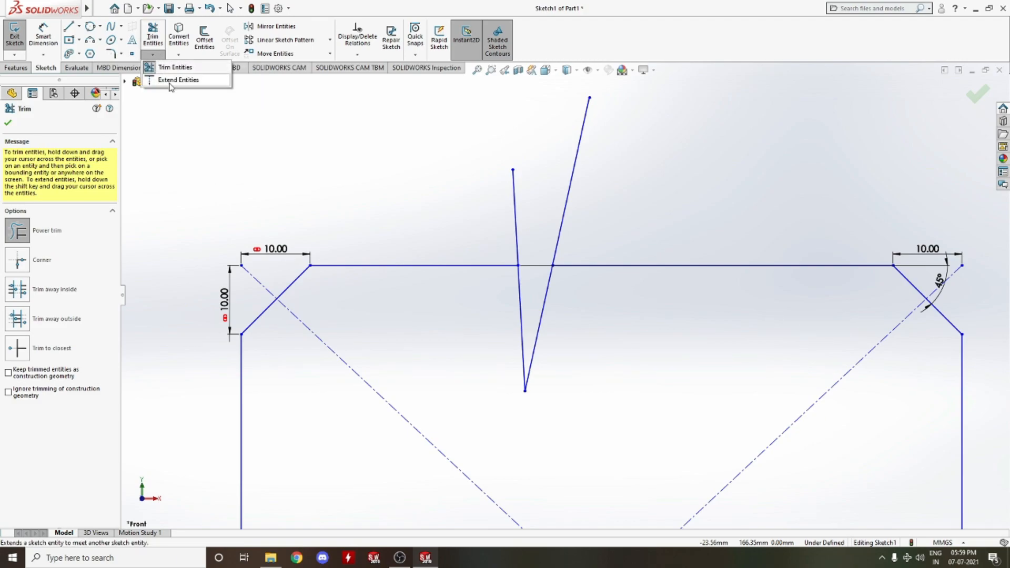
click(170, 80)
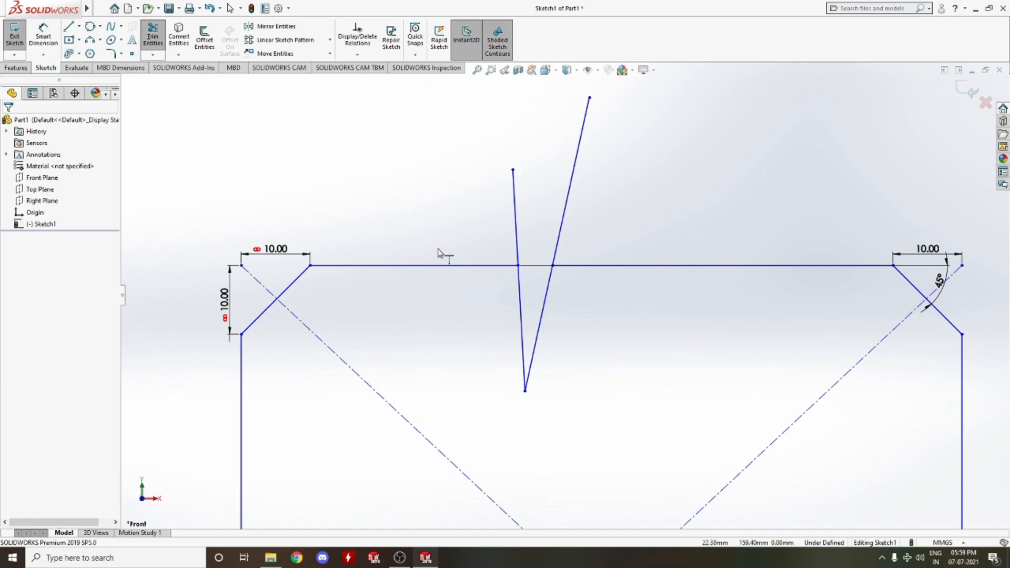
click(518, 267)
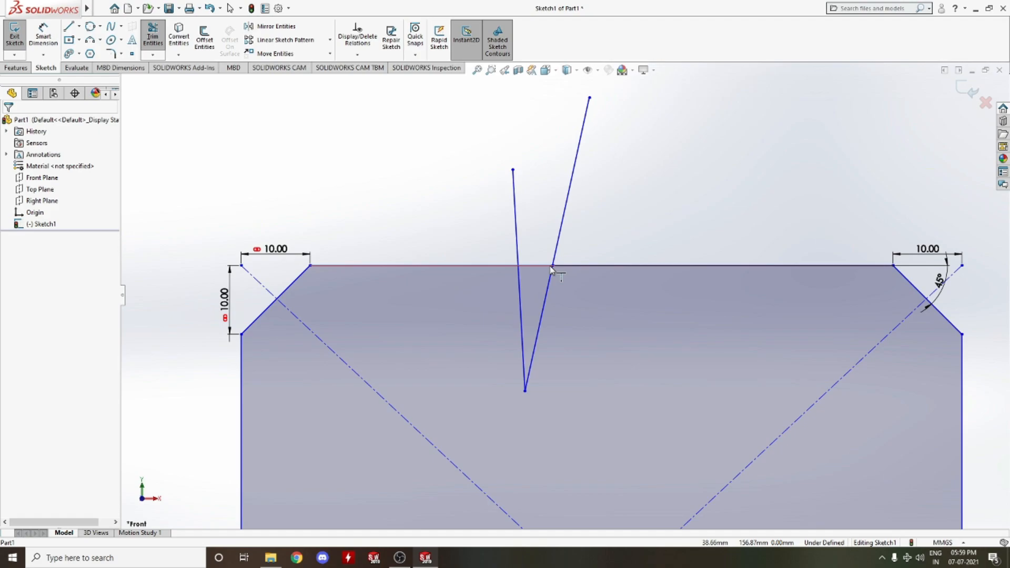
Draw a horizontal line in empty space above the rectangle
click(79, 27)
click(70, 27)
scroll(538, 208, up, 10)
scroll(538, 212, down, 6)
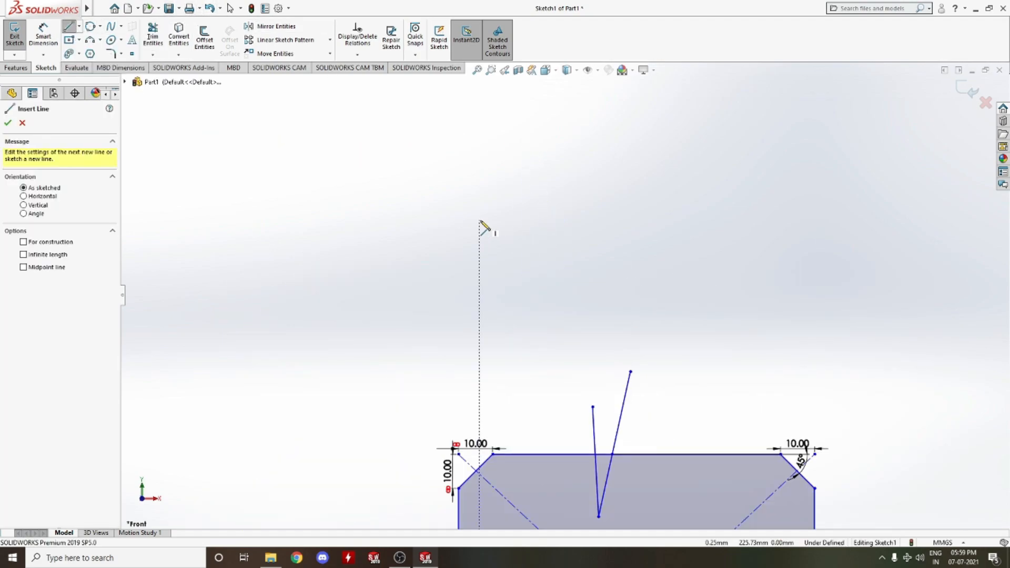
click(480, 221)
click(661, 220)
right_click(660, 219)
click(684, 228)
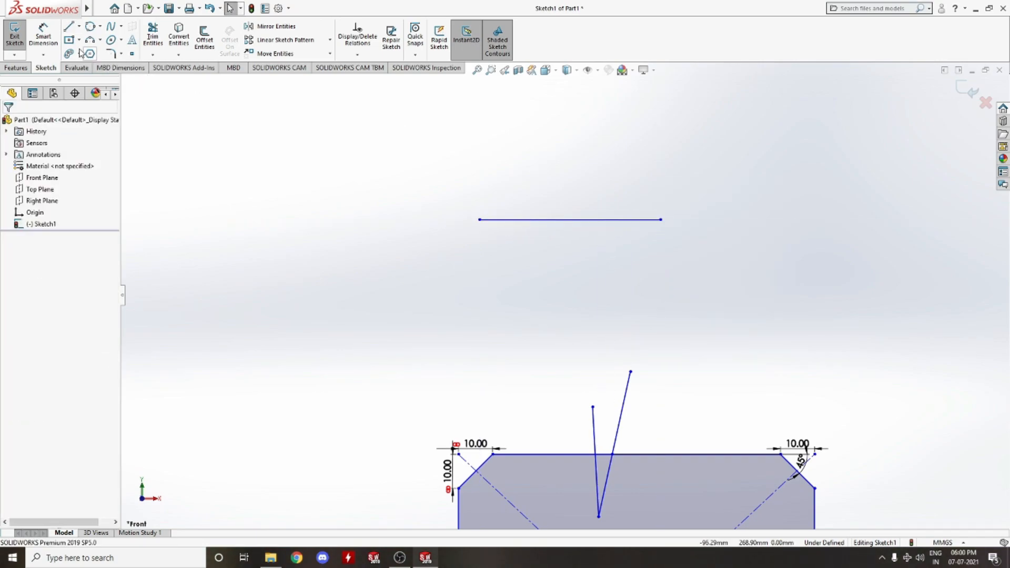
Draw a steep slanted line crossing near the horizontal line's right end
click(64, 31)
click(587, 157)
click(568, 288)
right_click(568, 288)
click(589, 294)
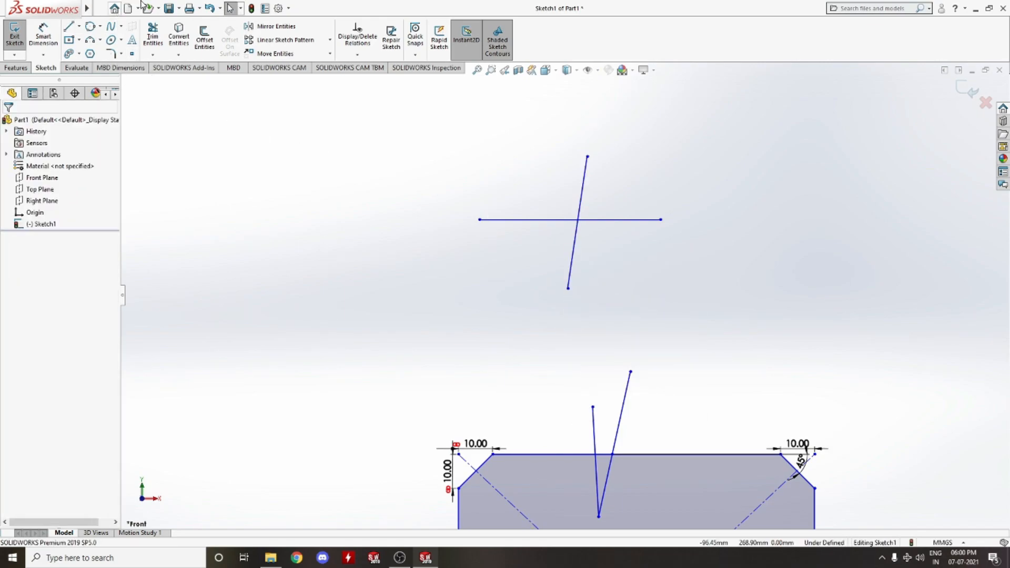
Power-trim the part of the horizontal line extending beyond the slanted line
click(153, 37)
drag(658, 172, 631, 231)
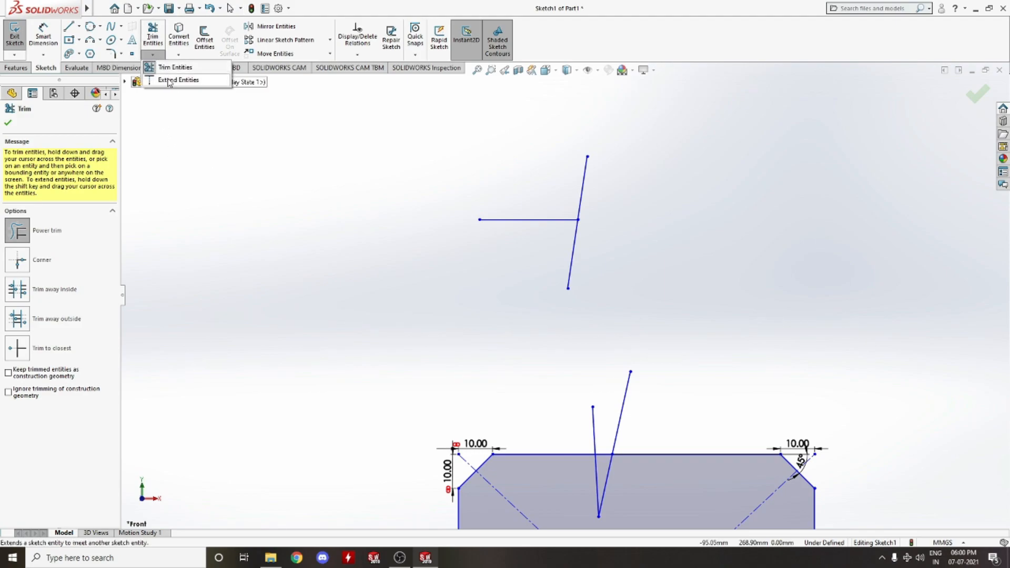
drag(575, 220, 621, 223)
click(616, 220)
click(579, 223)
key(Escape)
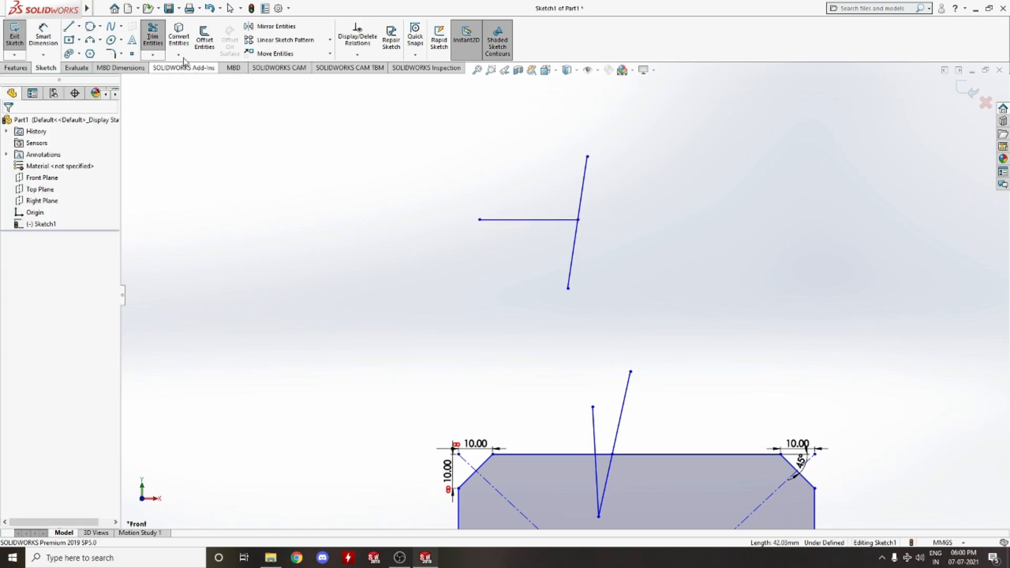
Try to extend the horizontal line with Extend Entities
click(153, 55)
click(163, 79)
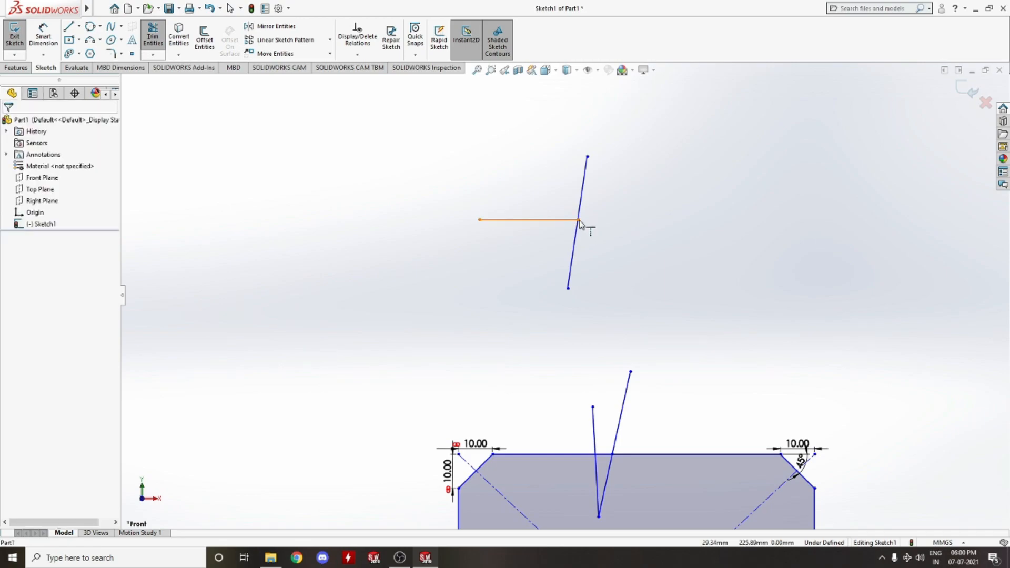
click(580, 223)
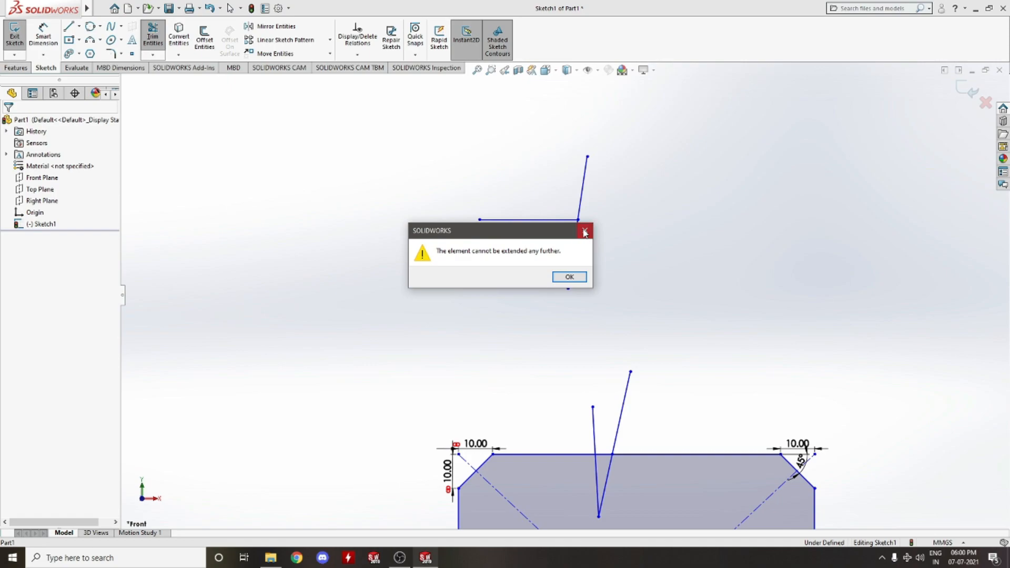
click(584, 232)
scroll(589, 232, down, 4)
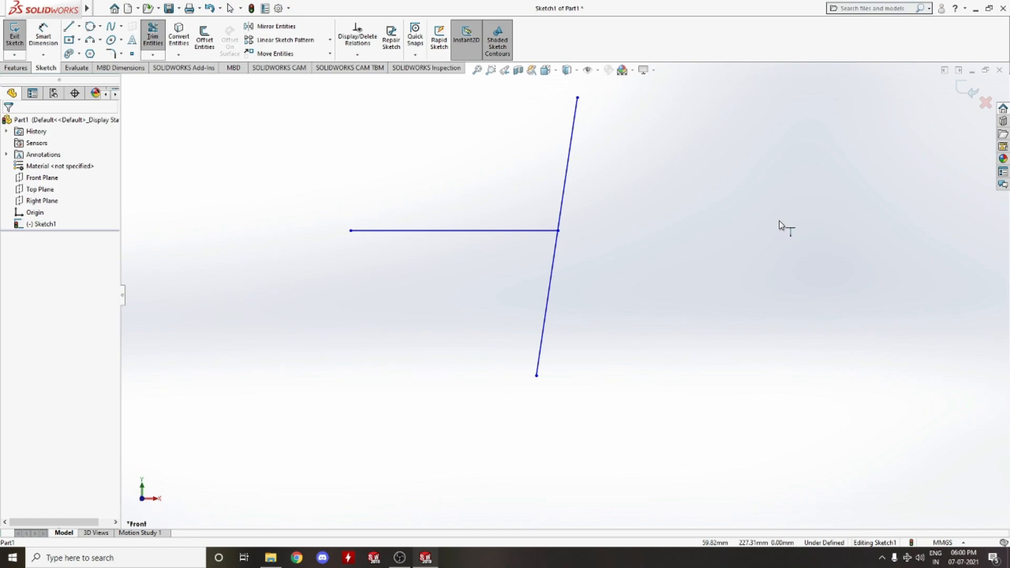
scroll(762, 227, up, 4)
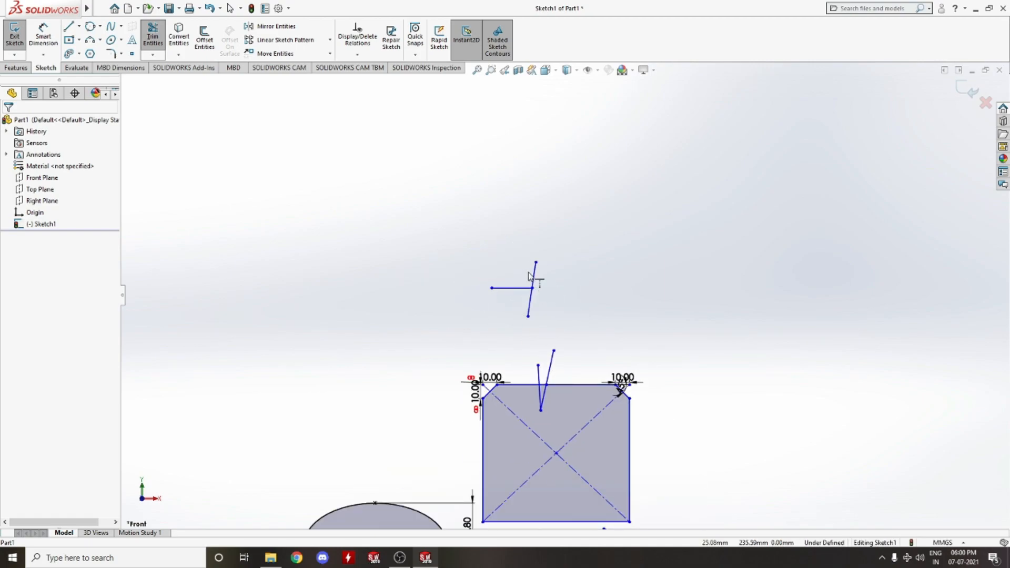
scroll(547, 294, down, 8)
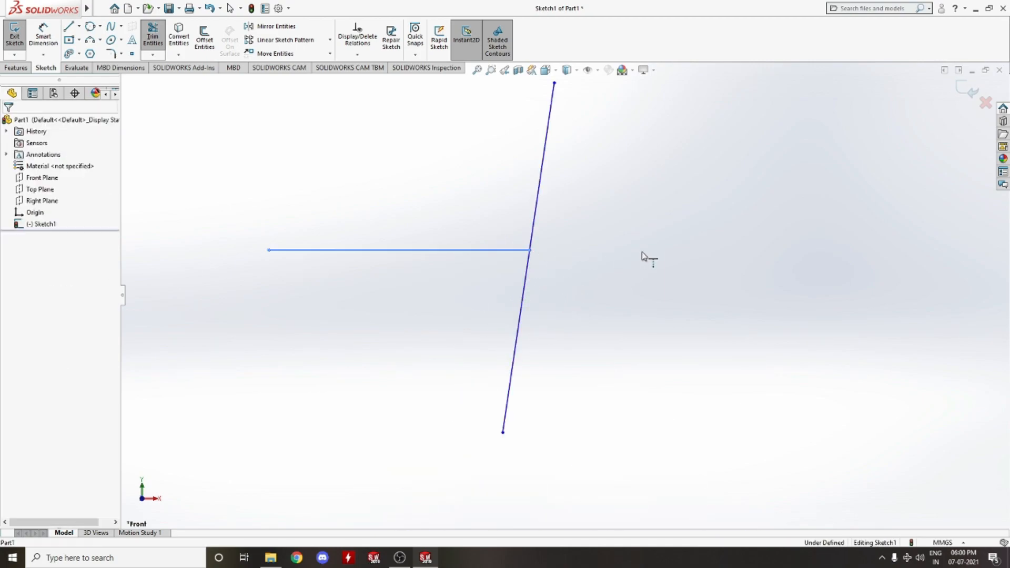
key(Escape)
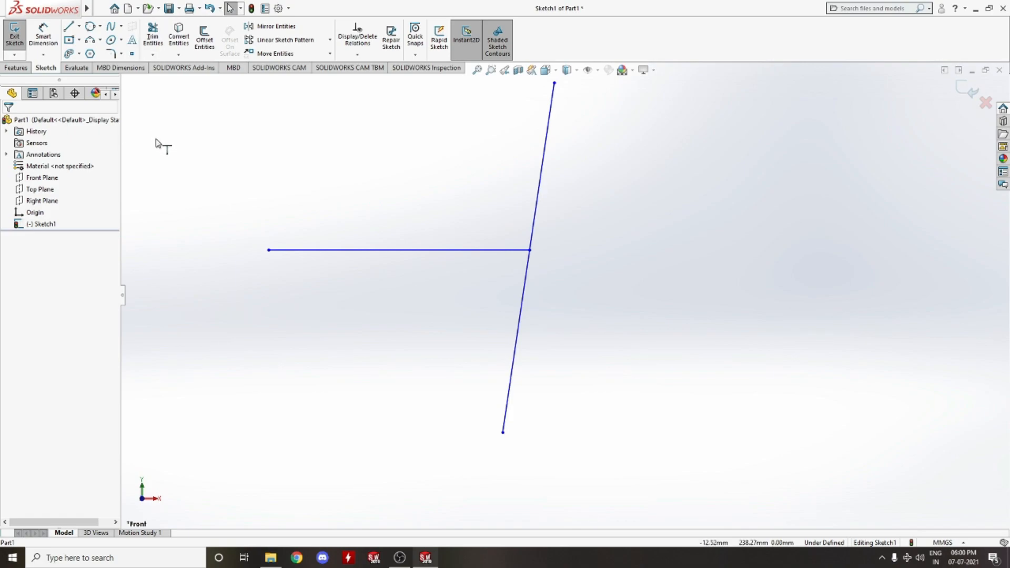
Drag the horizontal line's end point along the slanted line and back to the intersection
drag(531, 252, 573, 251)
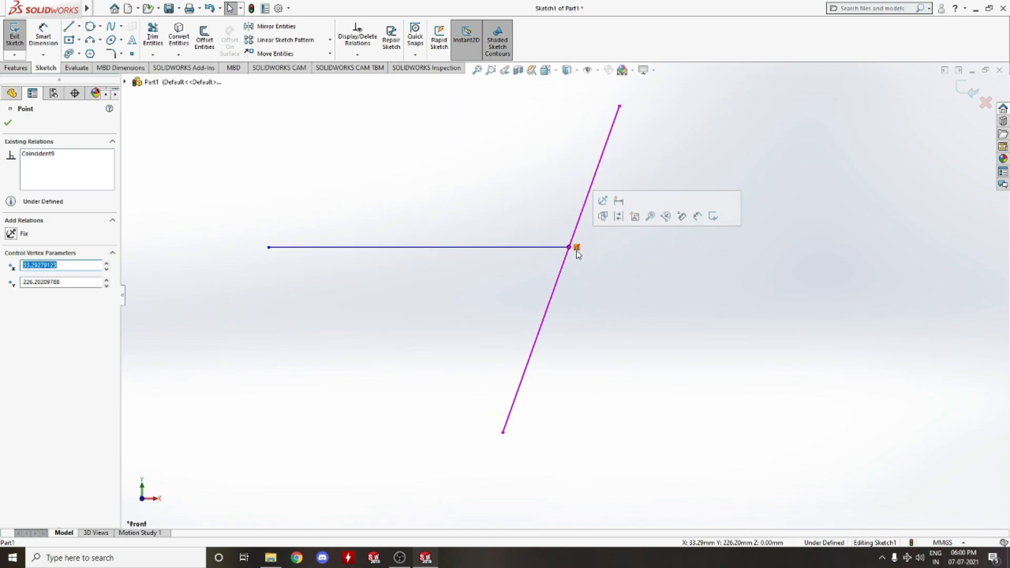
drag(570, 251, 535, 245)
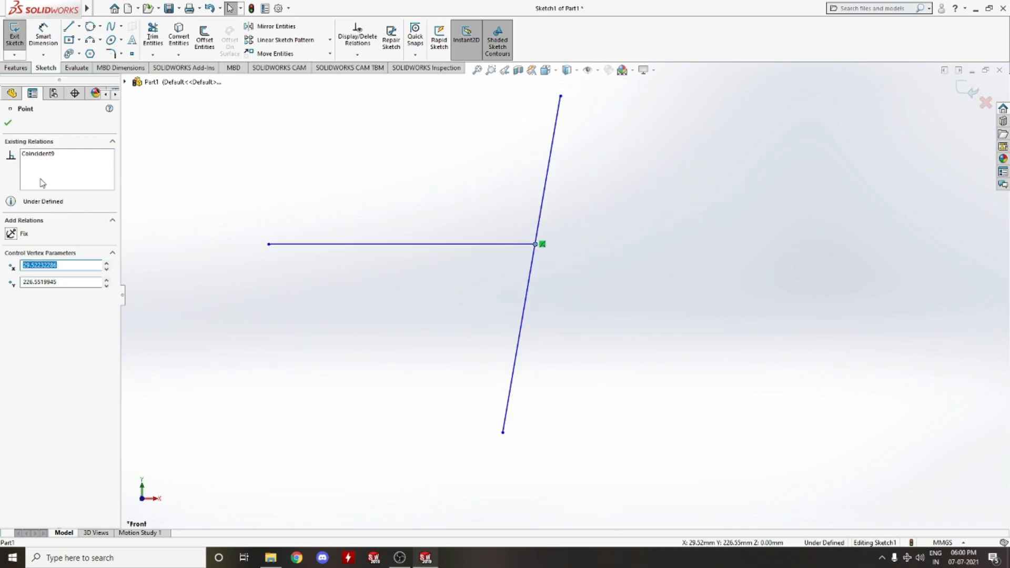
click(7, 123)
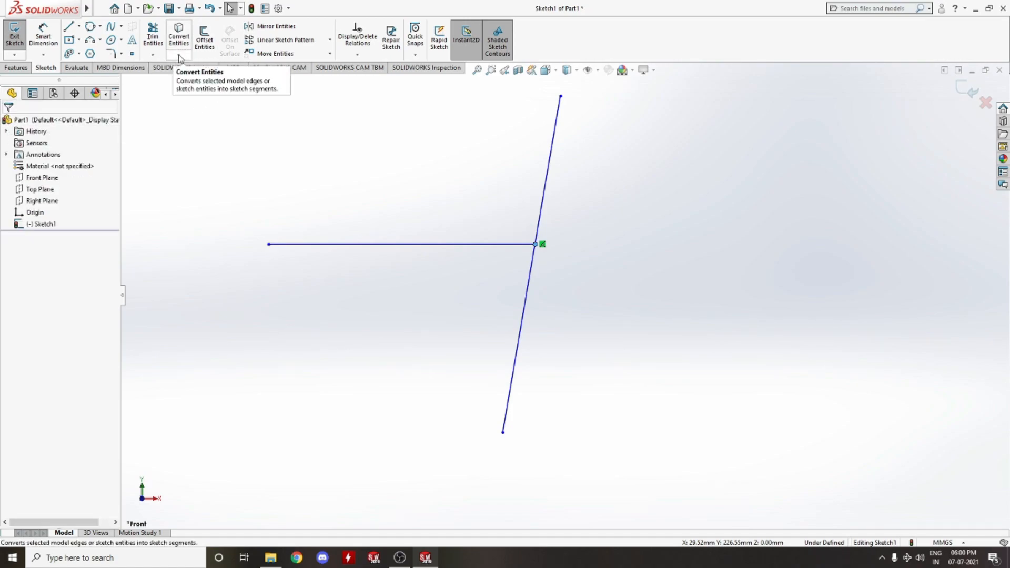
click(180, 55)
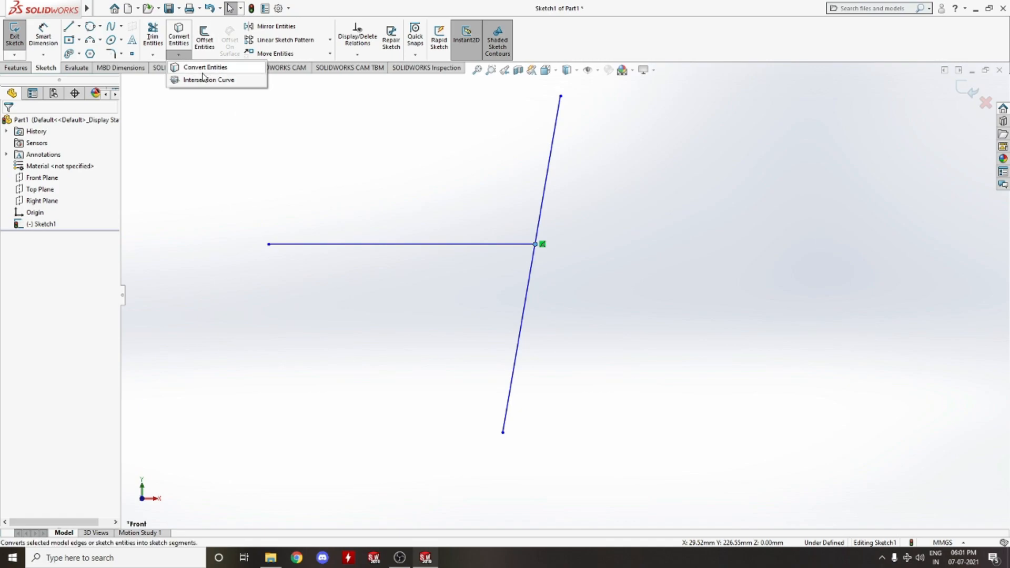
click(204, 68)
scroll(460, 282, up, 6)
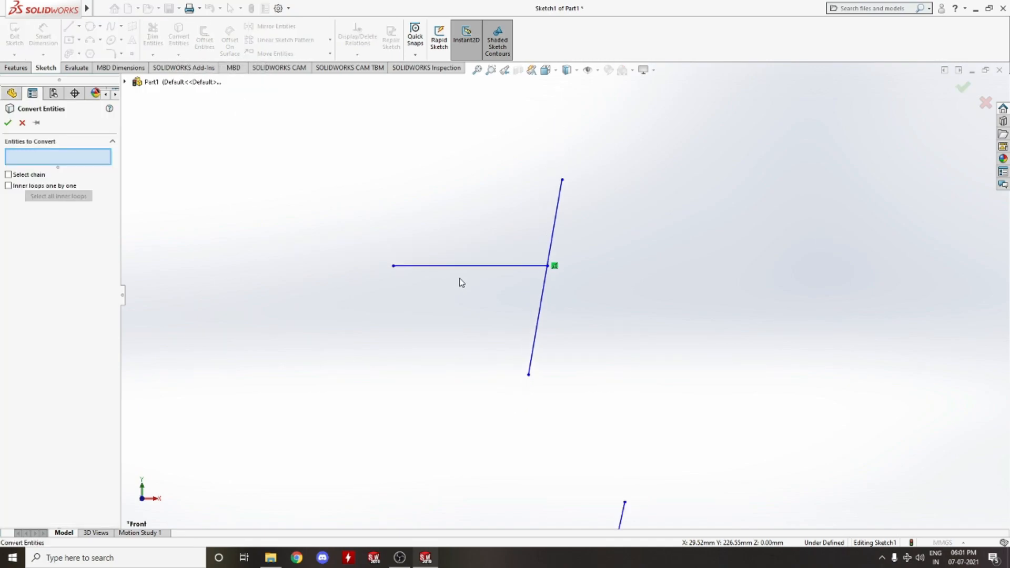
scroll(568, 370, down, 5)
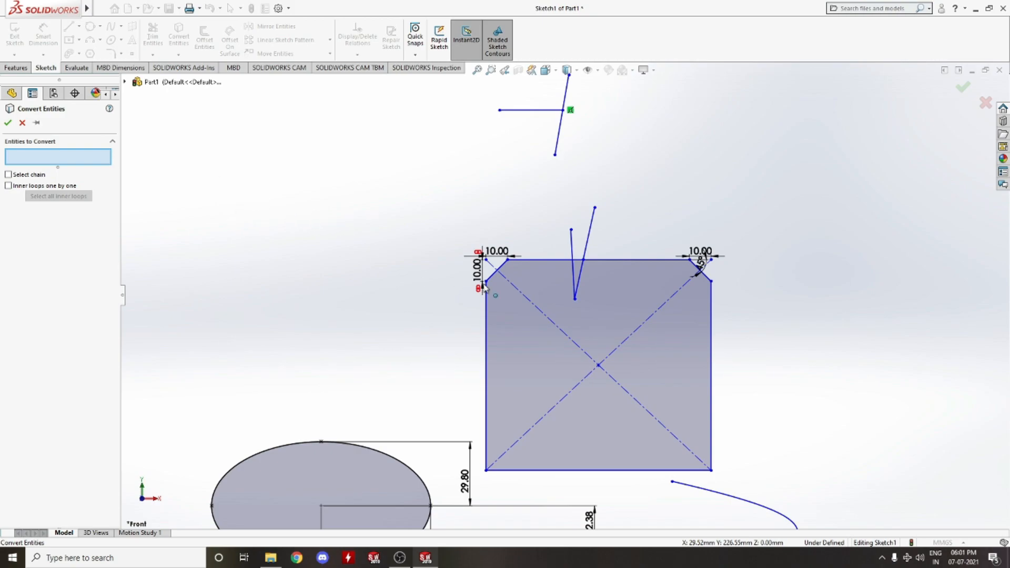
click(22, 123)
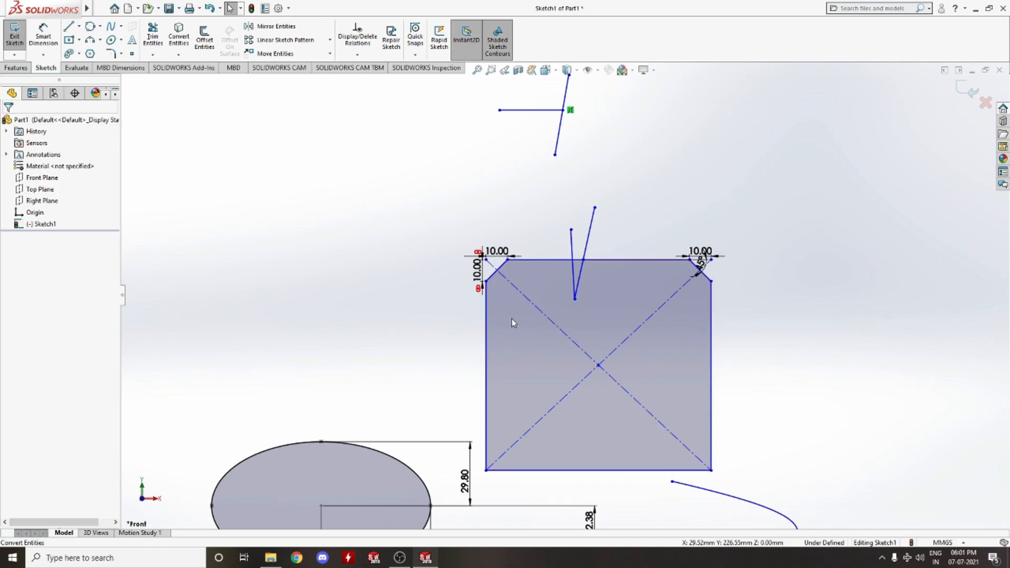
Exit the sketch
scroll(507, 340, down, 2)
scroll(517, 342, up, 5)
scroll(529, 339, down, 1)
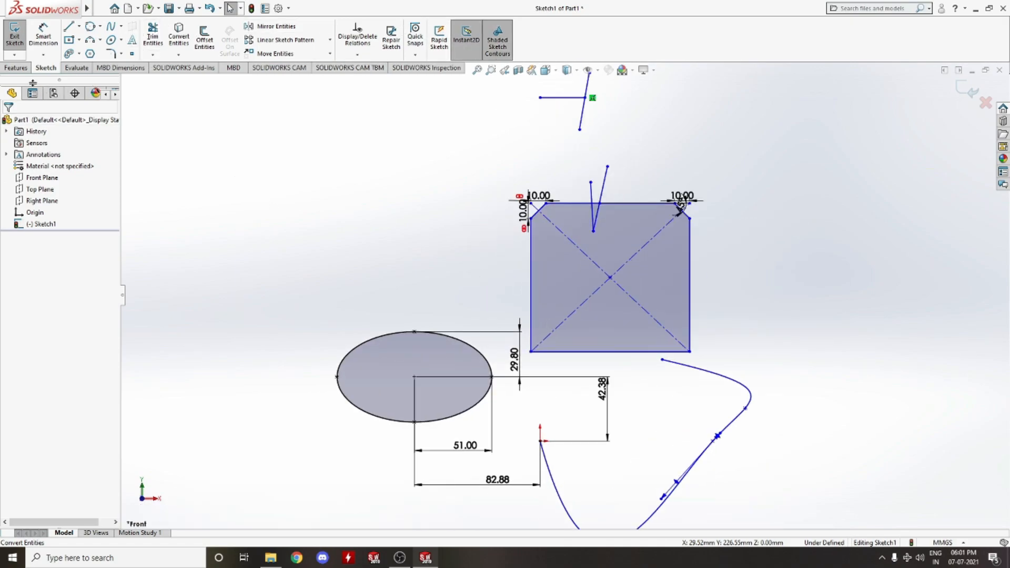
click(16, 67)
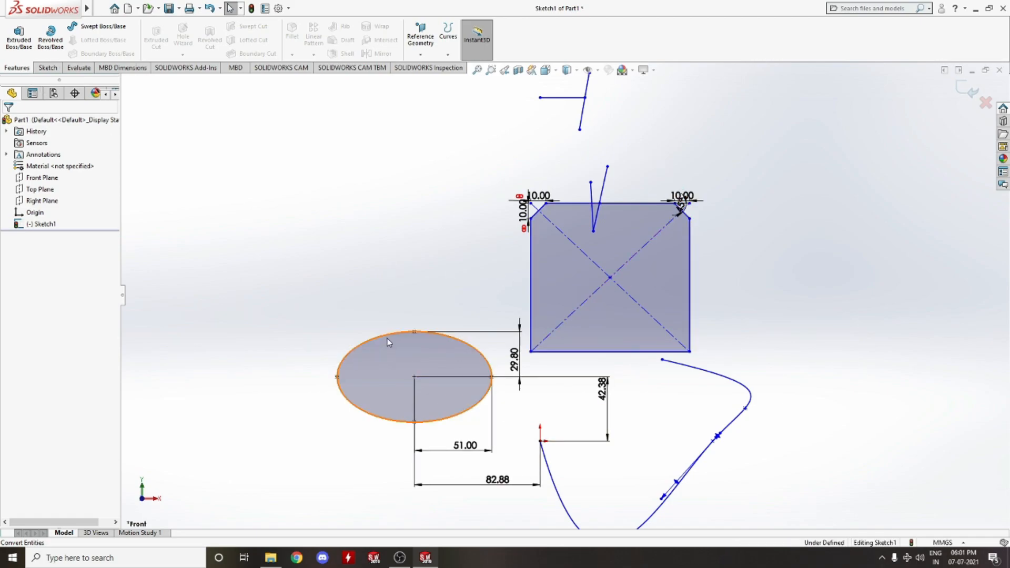
scroll(387, 342, up, 5)
scroll(528, 348, down, 8)
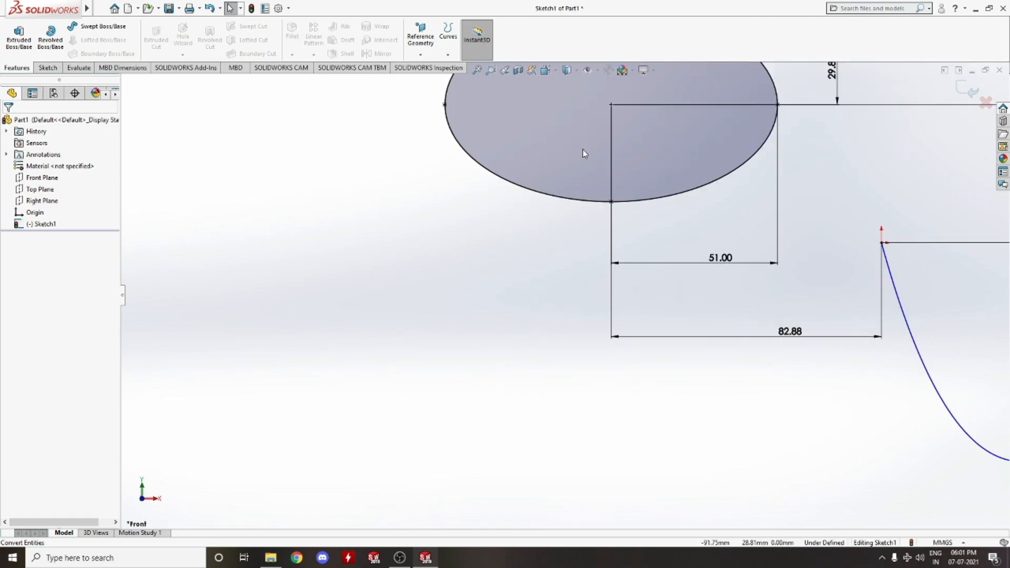
scroll(586, 157, up, 5)
scroll(570, 232, down, 2)
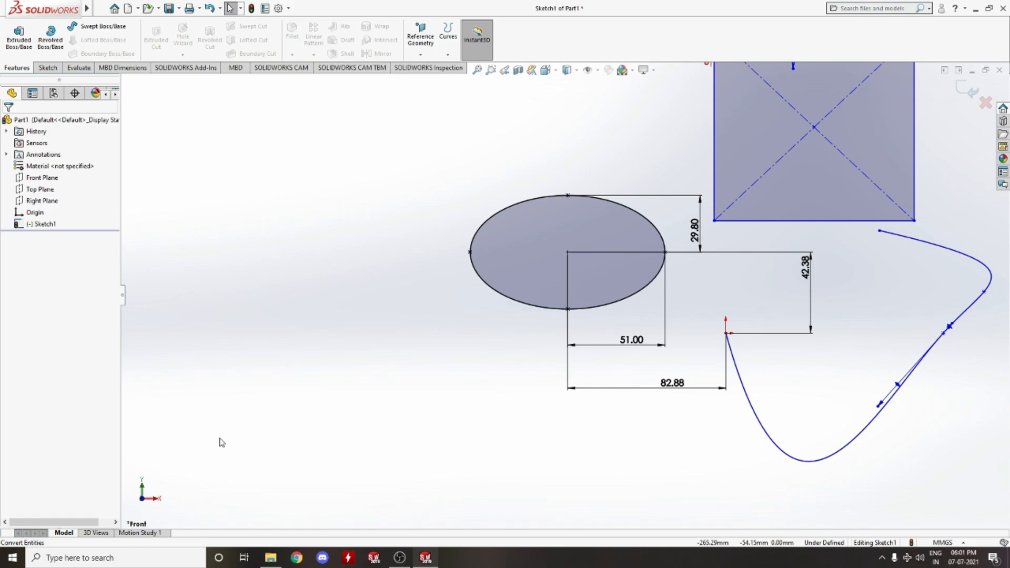
ctrl+middle_drag(237, 433, 215, 438)
mouse_move(310, 407)
middle_down()
mouse_move(263, 417)
mouse_move(140, 500)
middle_up()
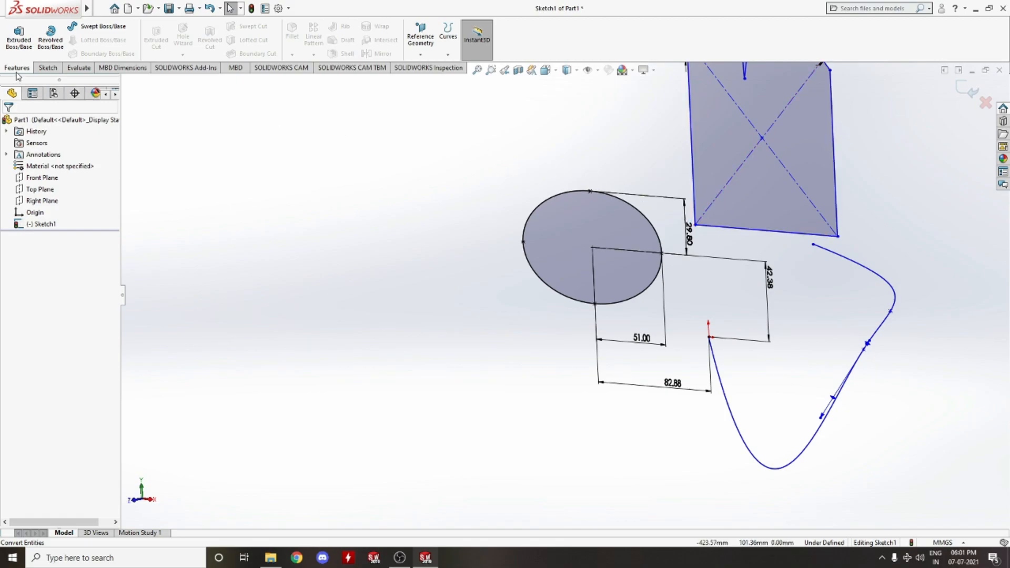
click(966, 92)
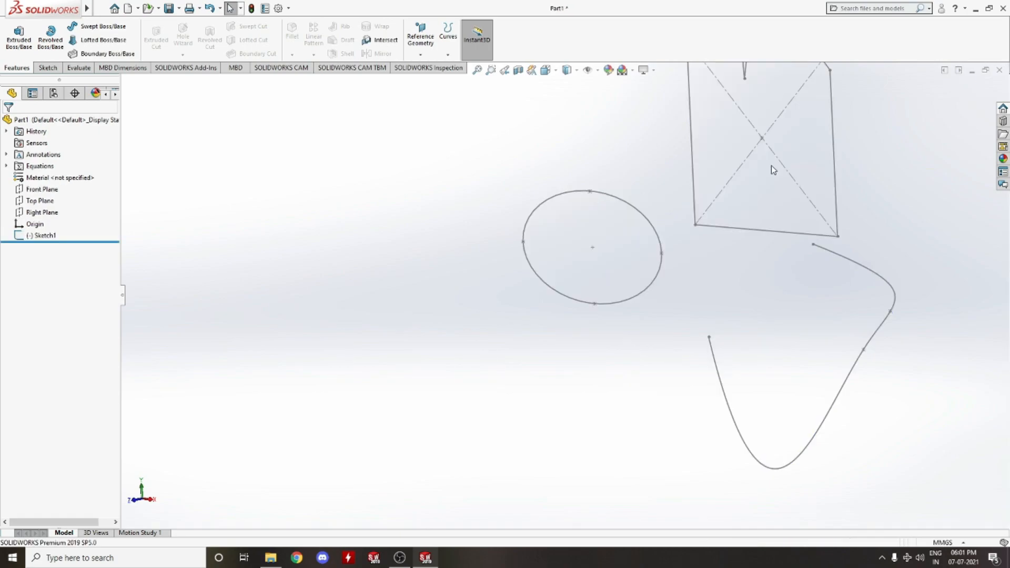
Create a reference plane offset 10 mm from the Front Plane
click(416, 54)
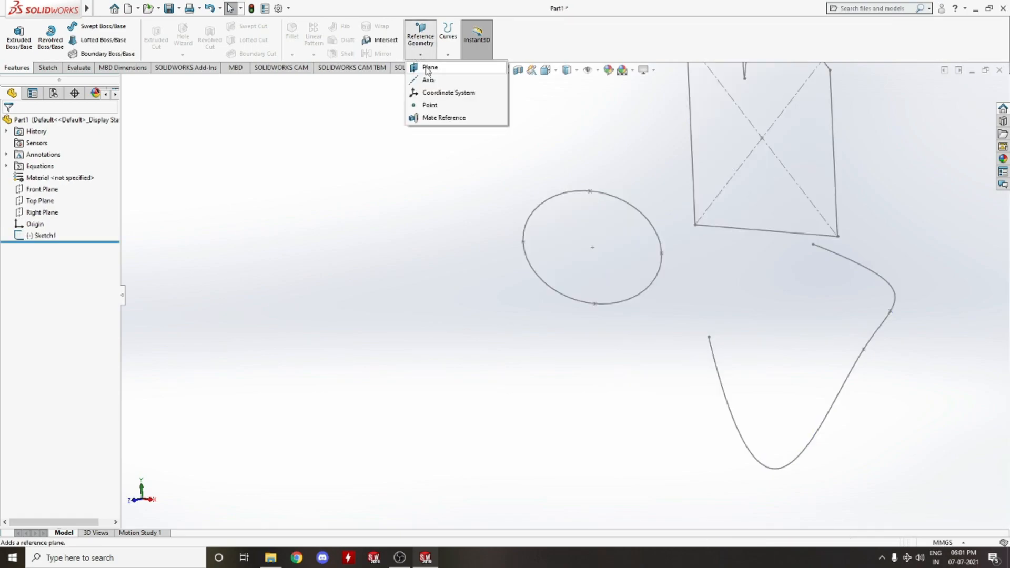
click(428, 68)
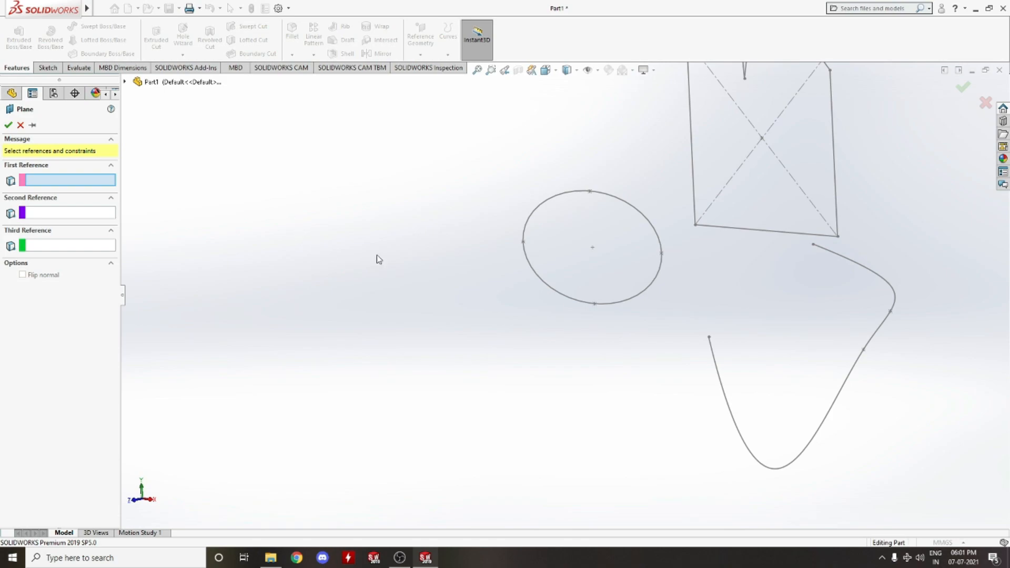
click(577, 194)
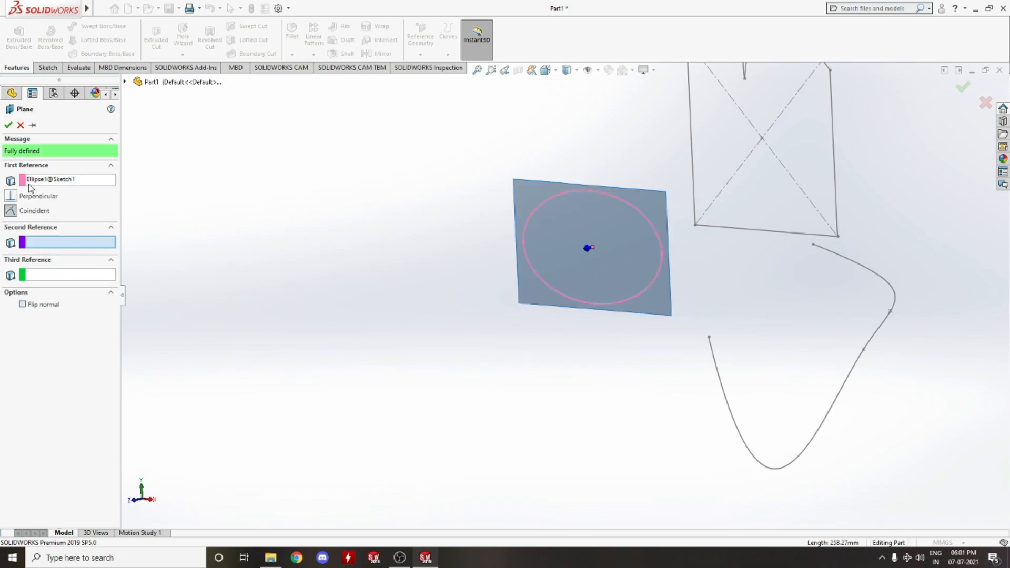
middle_drag(405, 293, 391, 297)
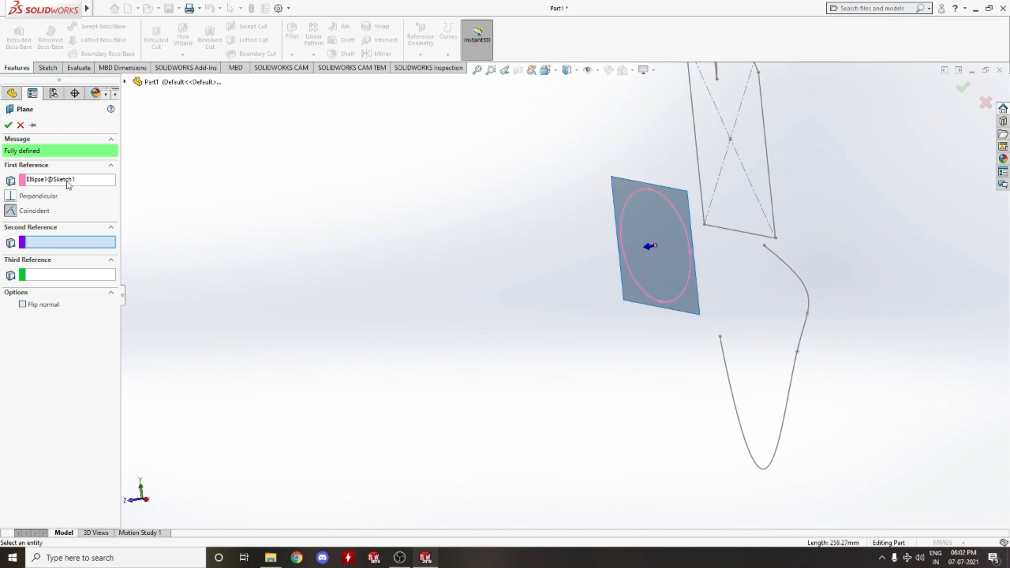
click(125, 83)
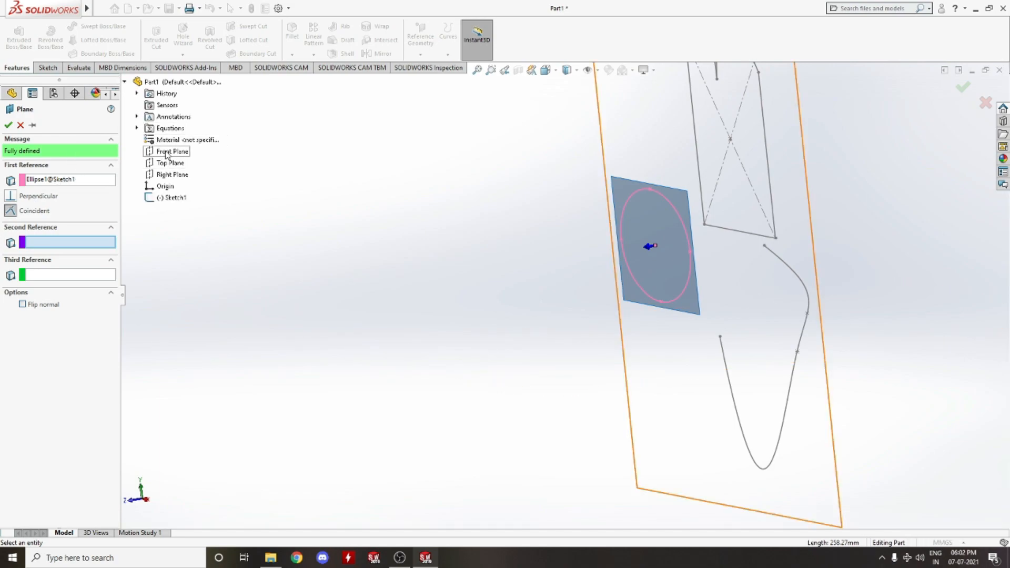
click(64, 179)
right_click(64, 180)
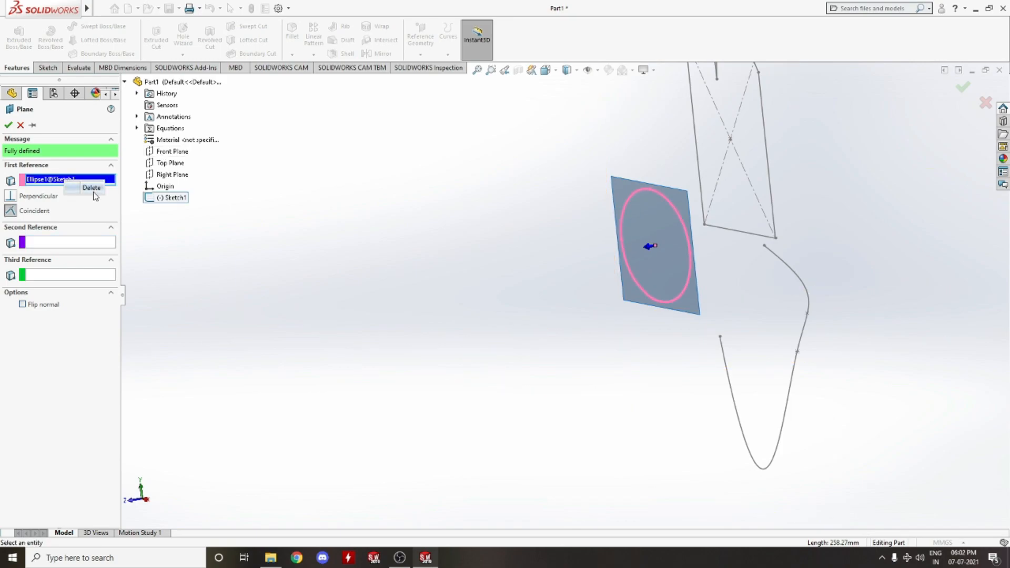
click(89, 191)
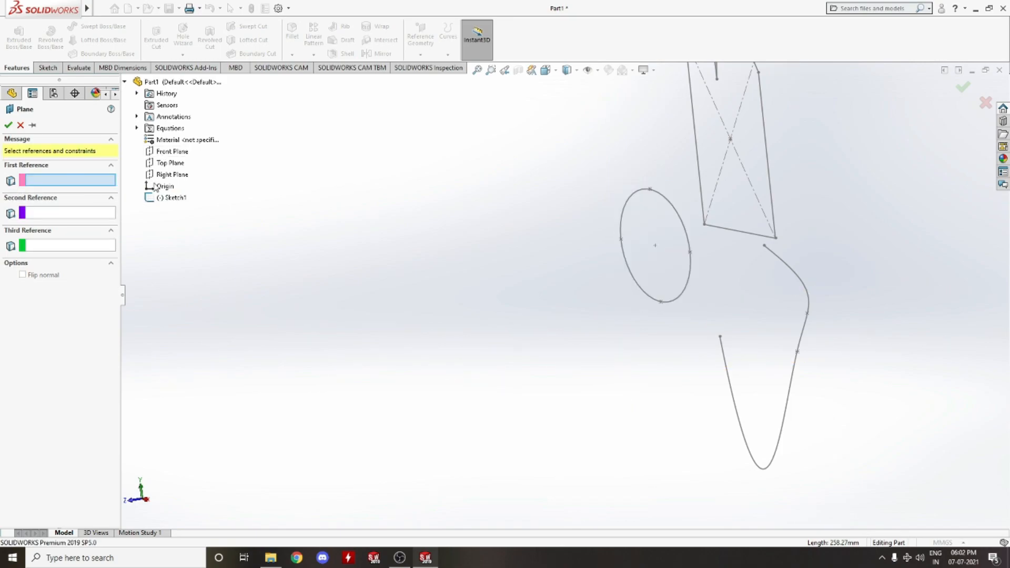
click(173, 151)
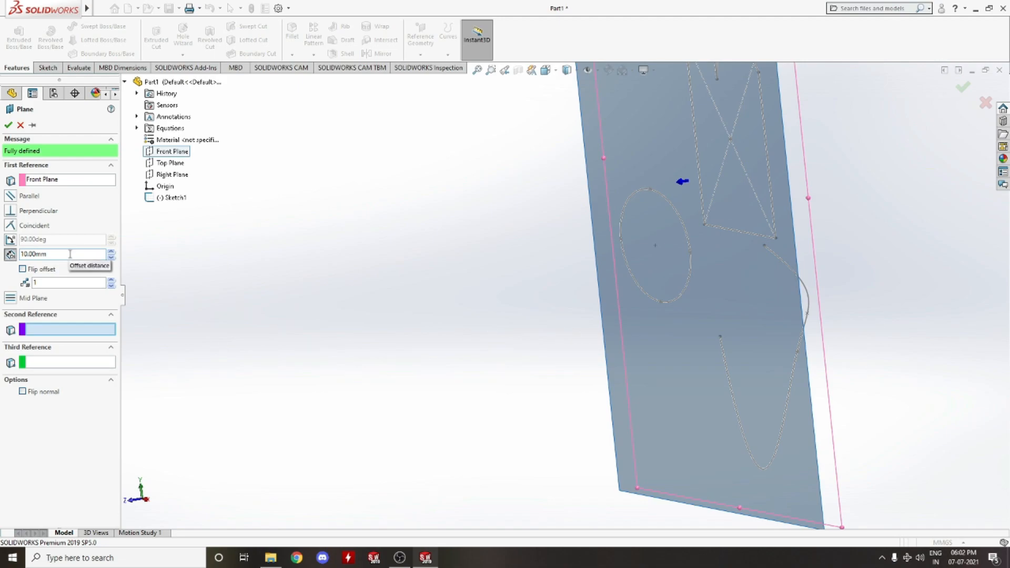
click(7, 126)
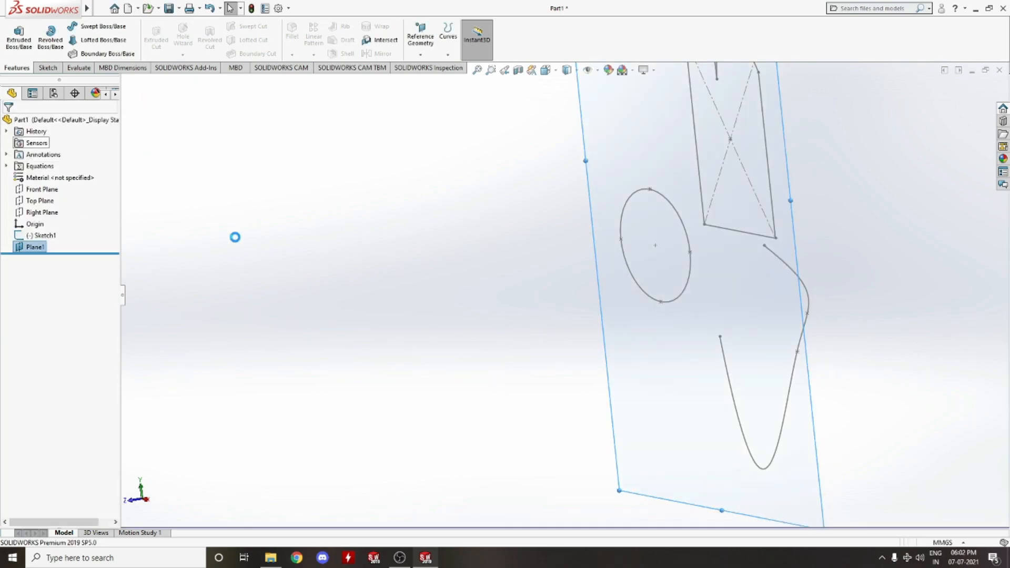
middle_drag(460, 206, 499, 218)
scroll(602, 199, up, 5)
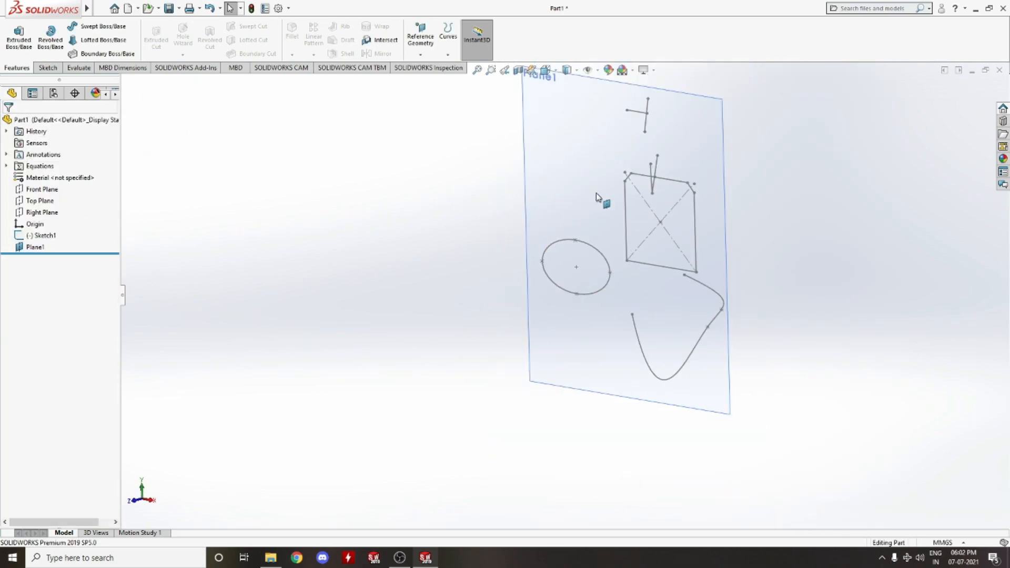
click(47, 67)
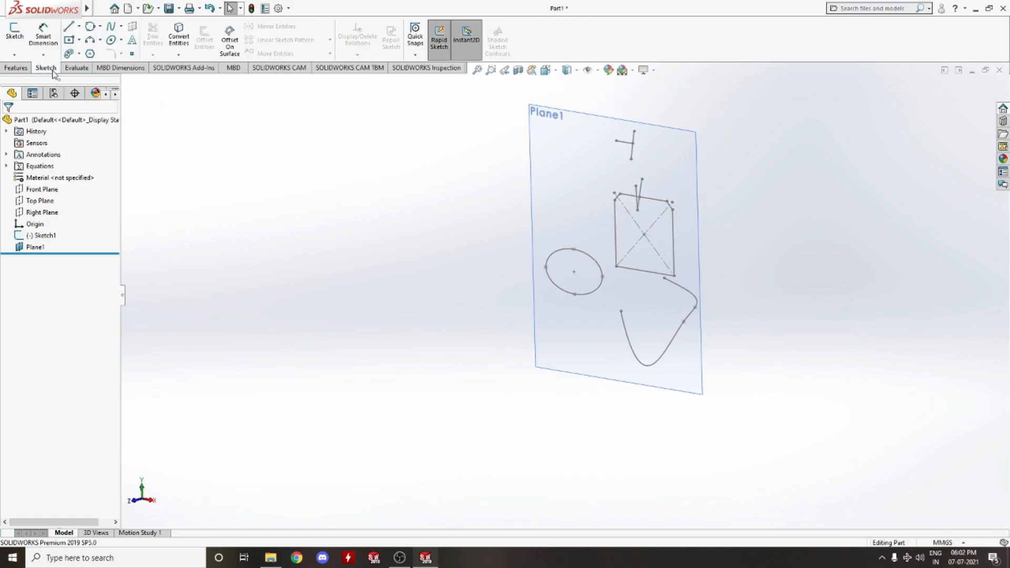
Open a new sketch on Plane1 and convert the first sketch's ellipse into it with Convert Entities
scroll(571, 178, down, 3)
right_click(519, 127)
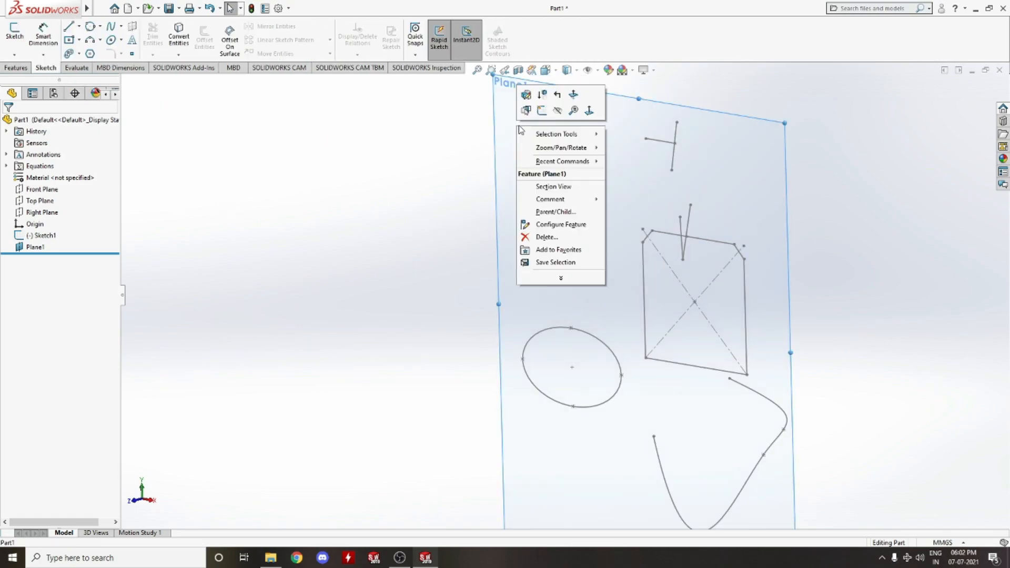
click(543, 112)
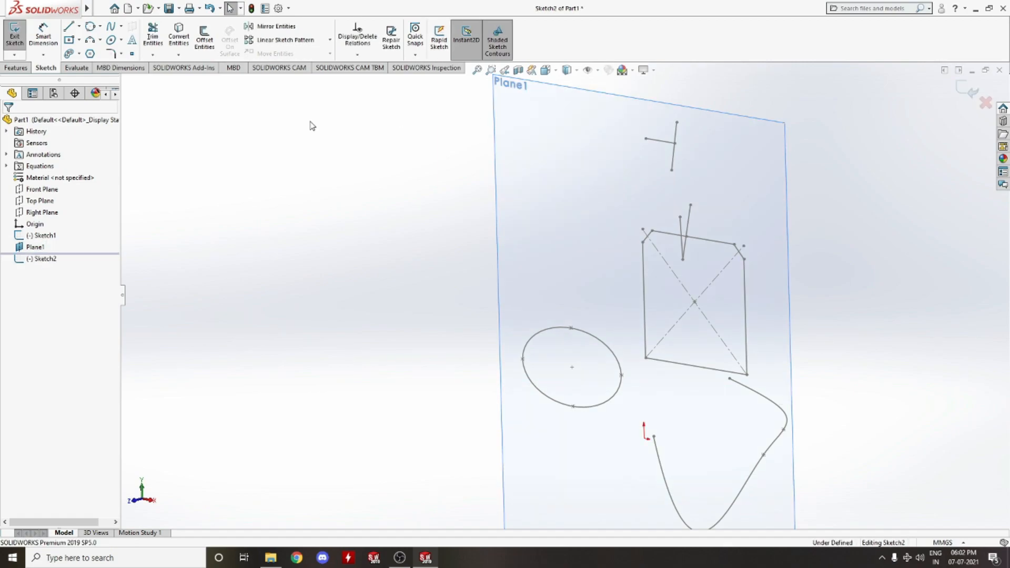
click(179, 36)
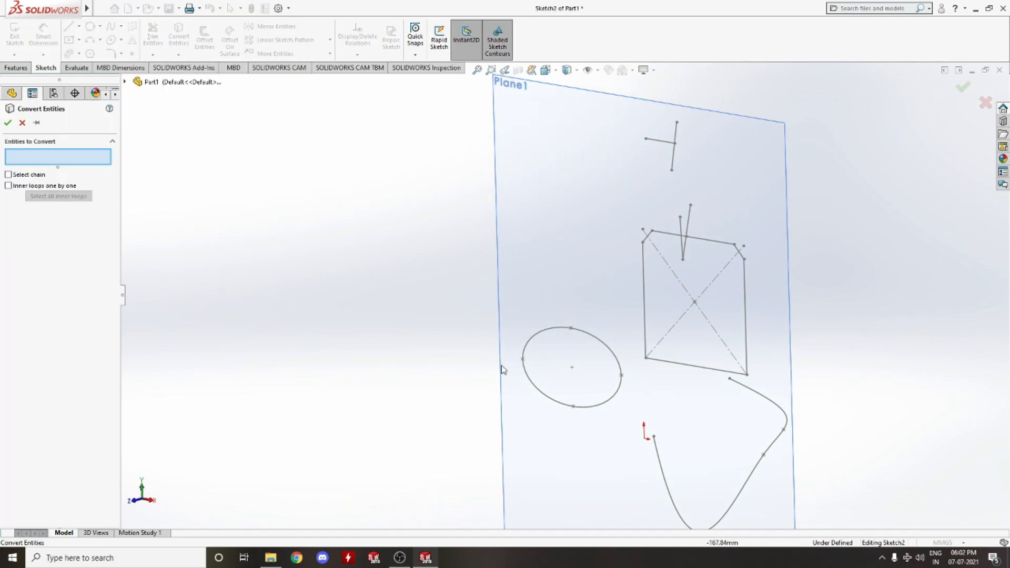
scroll(566, 323, down, 4)
click(569, 326)
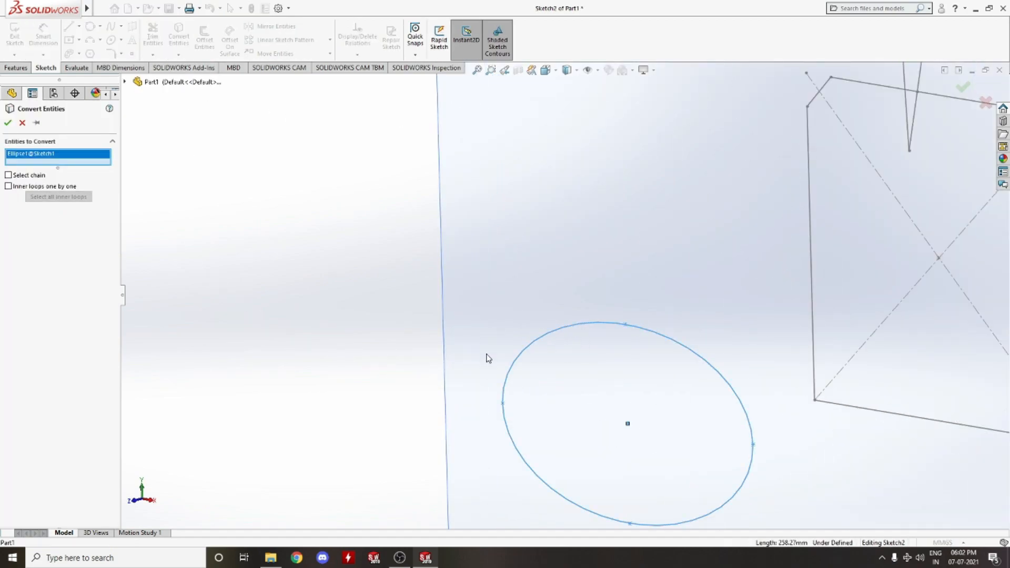
click(6, 125)
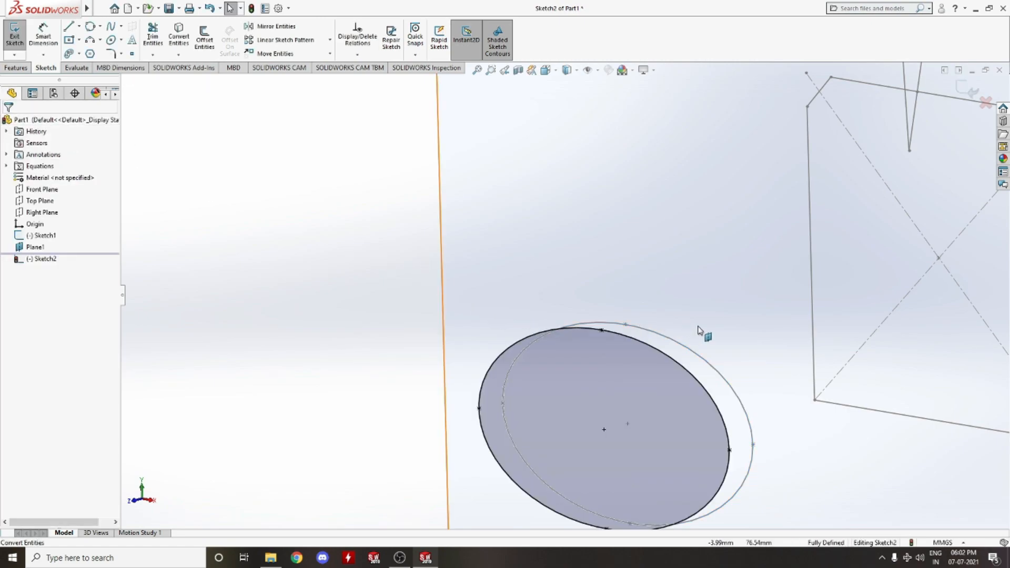
Orbit and zoom around the plane to examine the converted ellipse against the original one
scroll(698, 327, up, 6)
middle_drag(632, 328, 491, 256)
scroll(591, 322, down, 6)
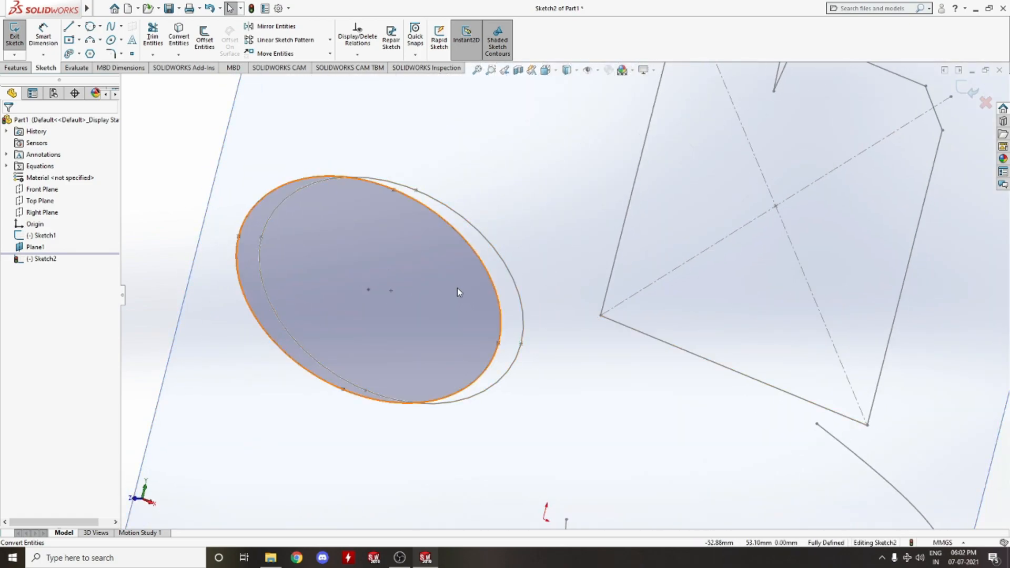
scroll(562, 299, up, 10)
middle_drag(562, 299, 547, 347)
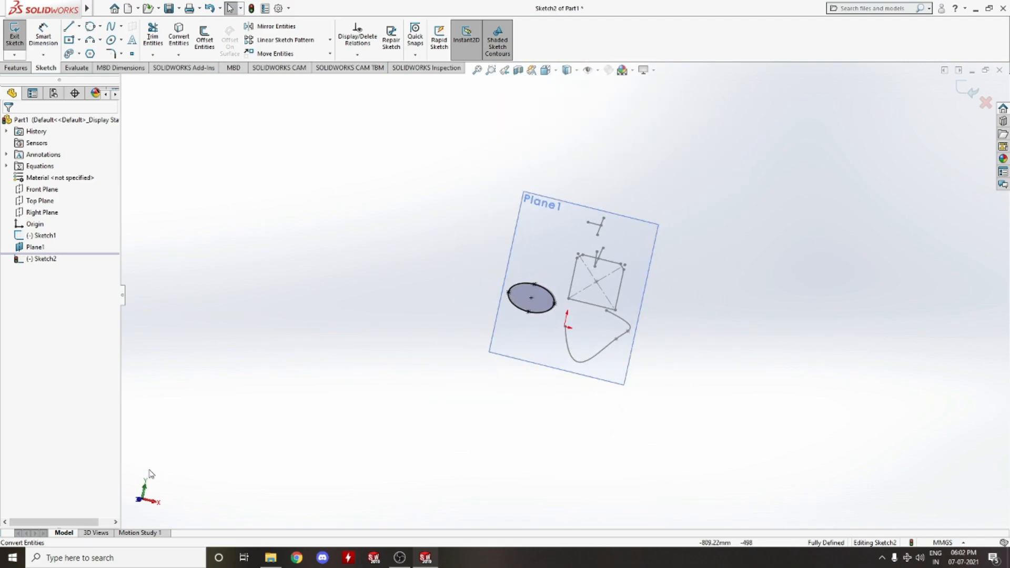
click(139, 501)
scroll(586, 315, down, 10)
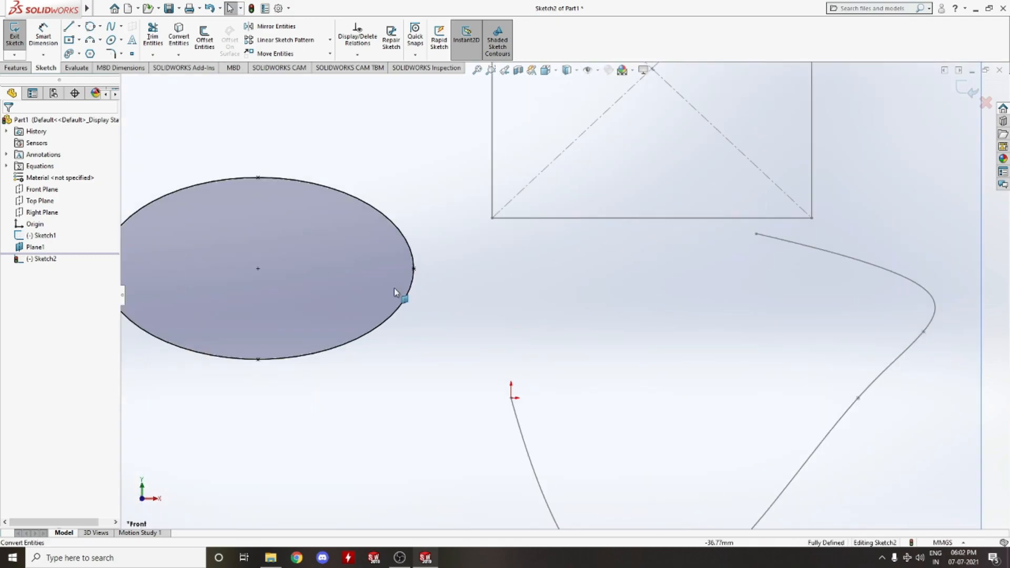
scroll(395, 289, up, 5)
middle_drag(460, 318, 467, 289)
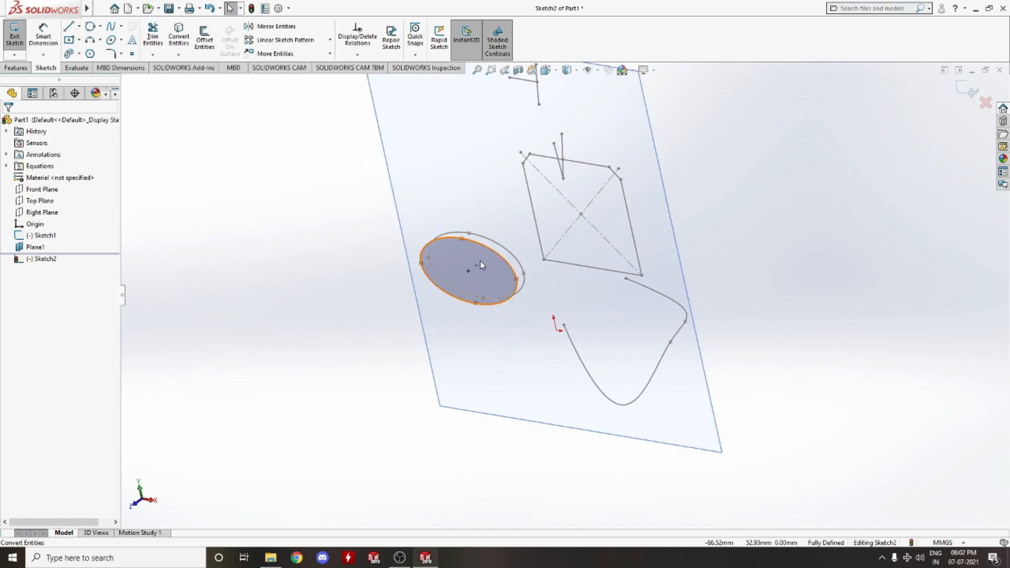
scroll(480, 262, down, 6)
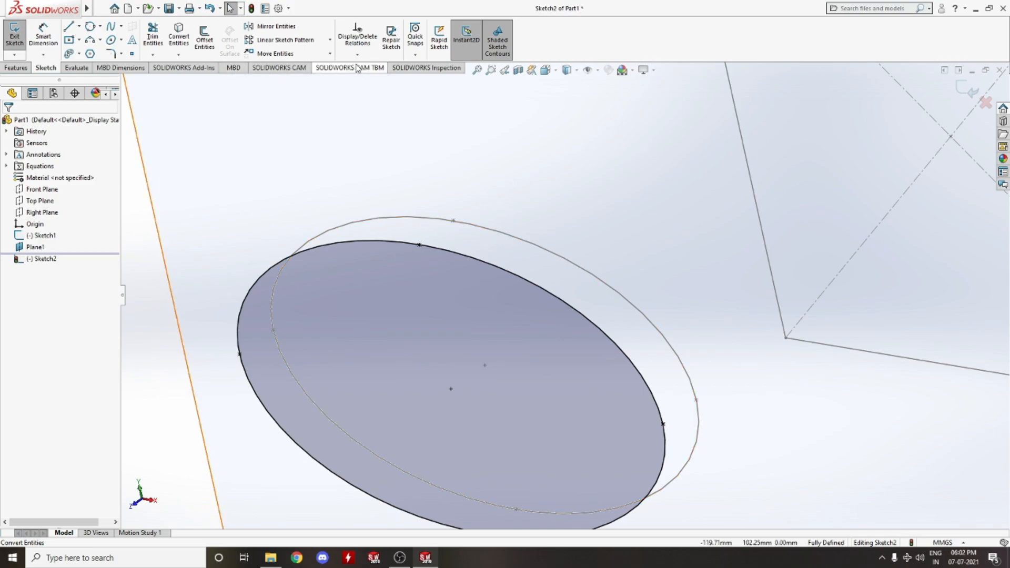
Measure the distance between the converted ellipse and the original ellipse
click(83, 67)
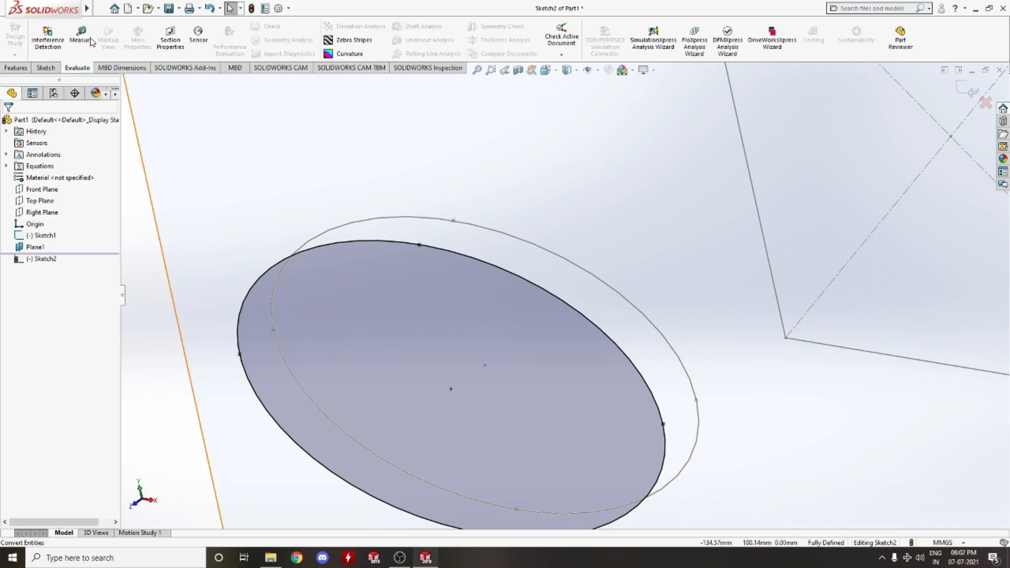
click(78, 34)
click(451, 257)
click(495, 232)
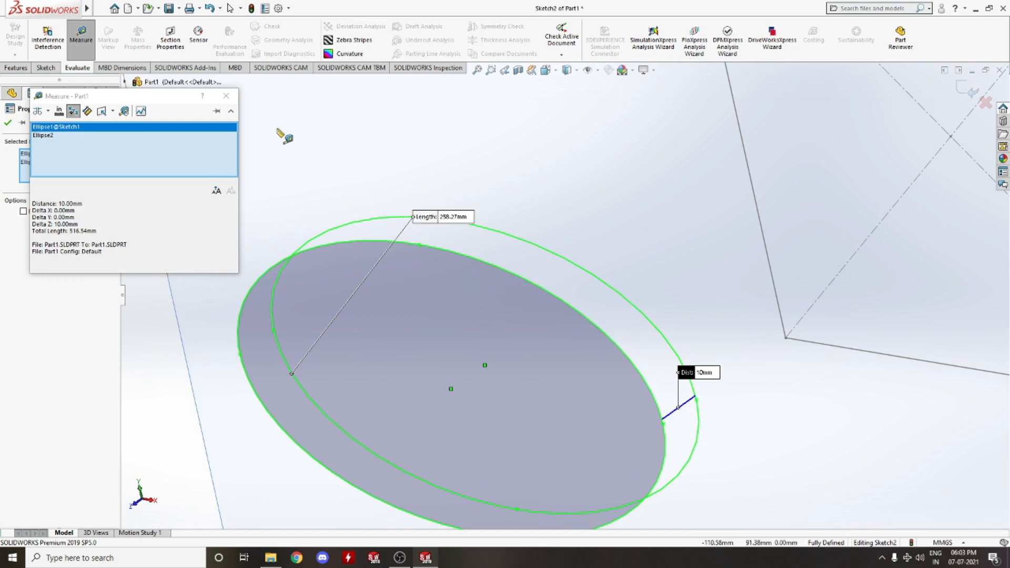
click(226, 98)
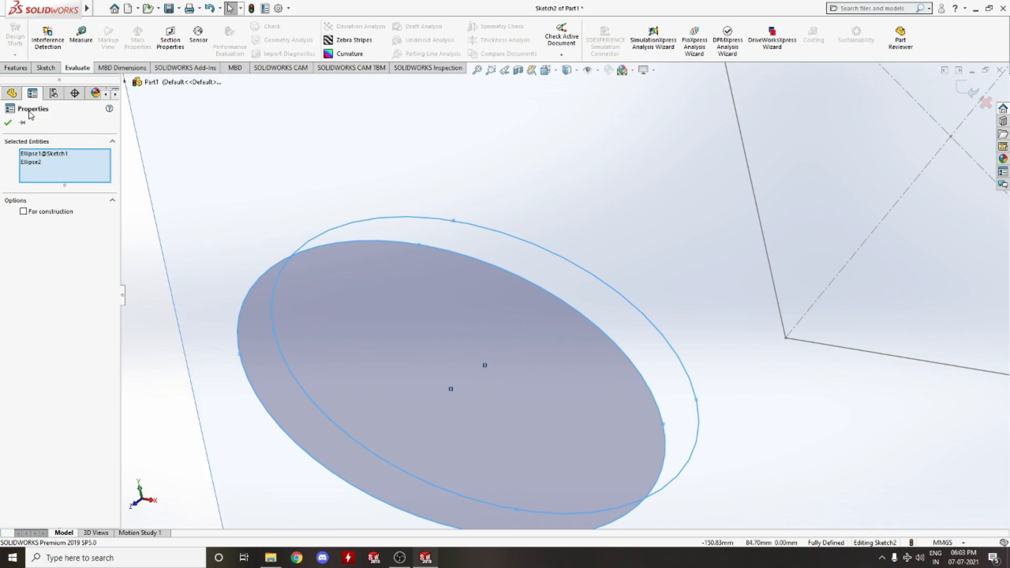
click(181, 118)
click(46, 68)
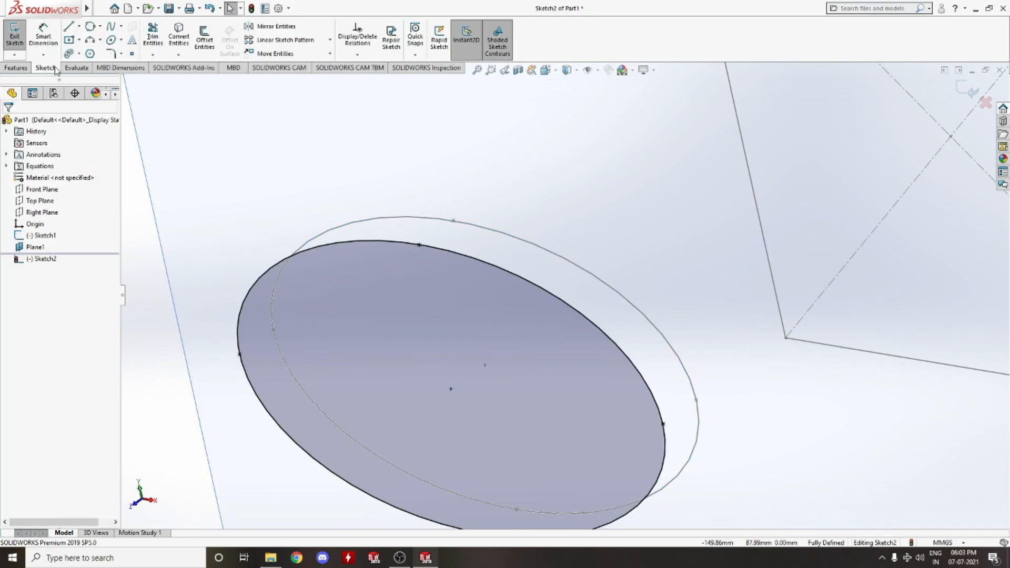
click(297, 35)
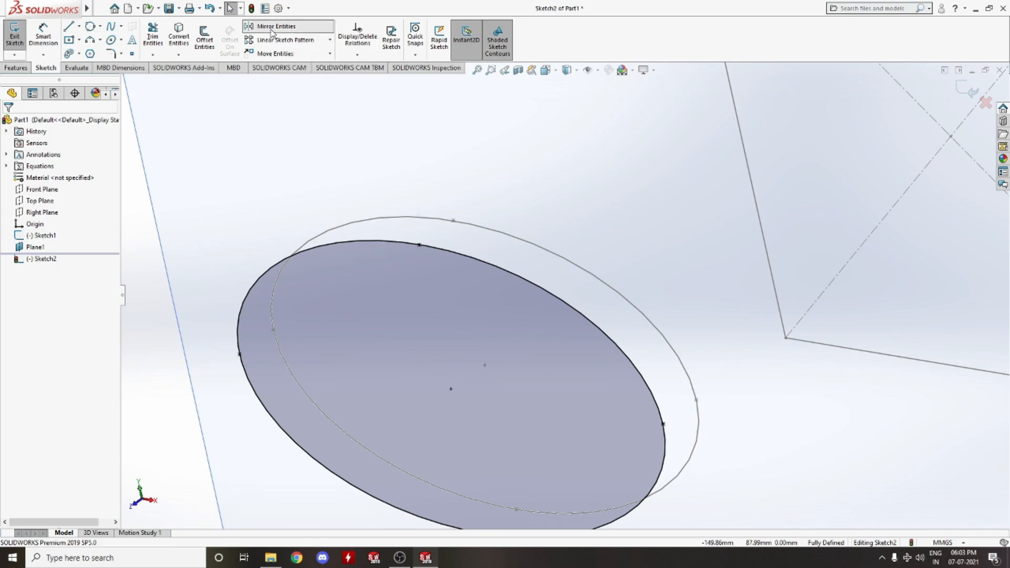
scroll(388, 135, up, 5)
mouse_move(524, 267)
middle_down()
mouse_move(597, 365)
mouse_move(636, 293)
mouse_move(609, 320)
mouse_move(584, 245)
mouse_move(622, 289)
middle_up()
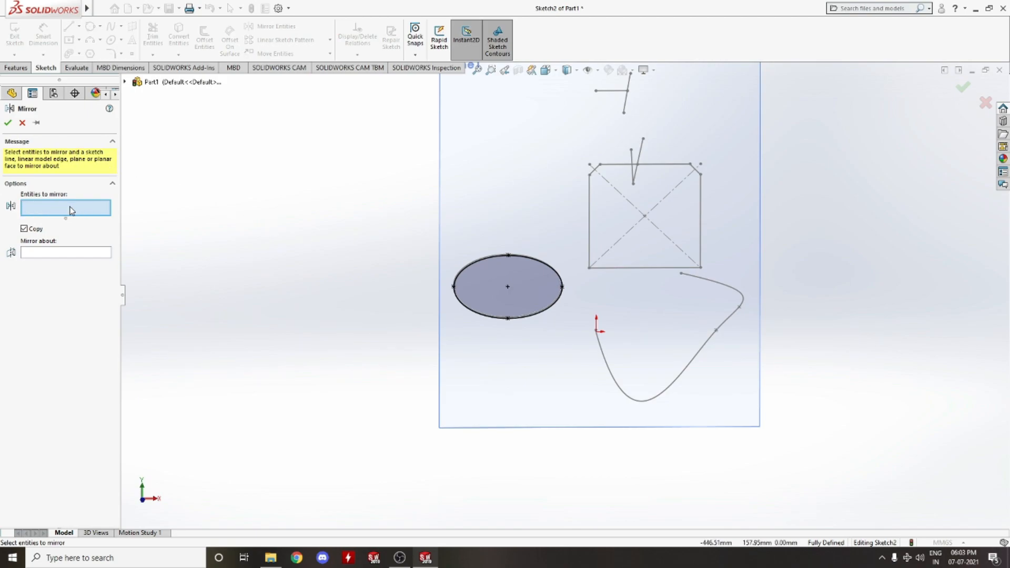
scroll(578, 305, down, 4)
scroll(566, 295, up, 1)
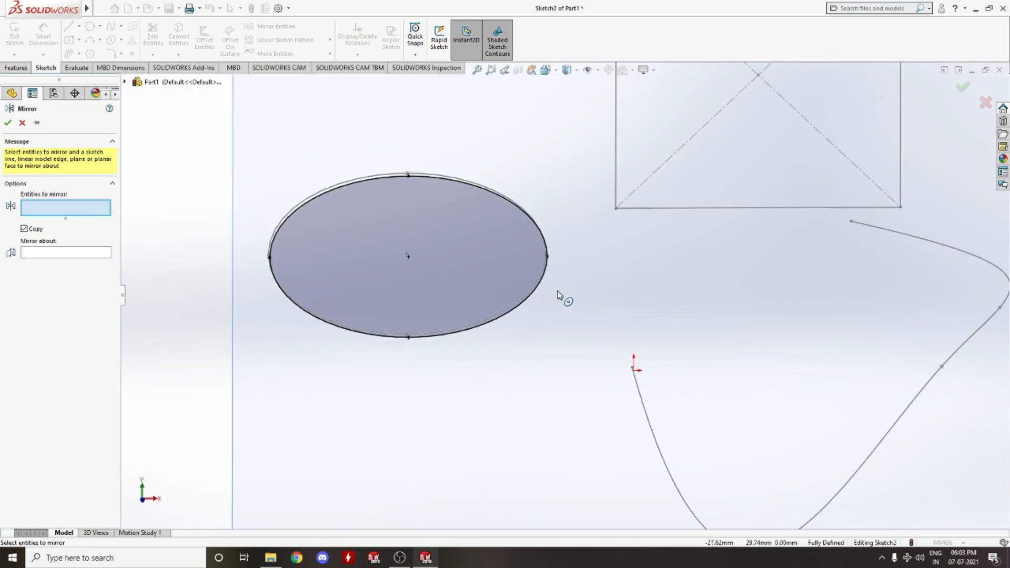
click(22, 123)
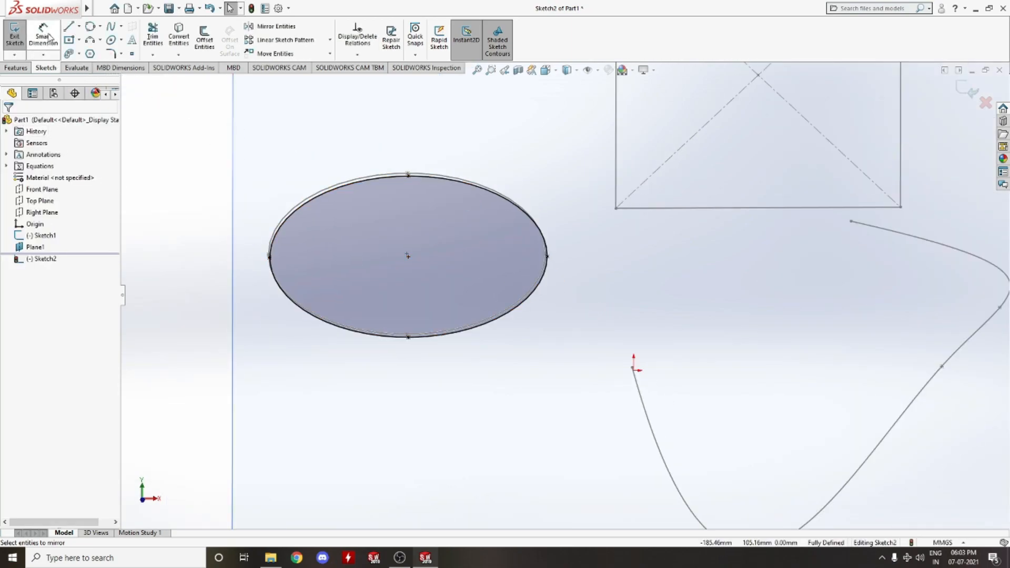
Sketch a two-segment centerline to the right of the converted ellipse
click(79, 26)
click(94, 50)
click(558, 139)
click(558, 180)
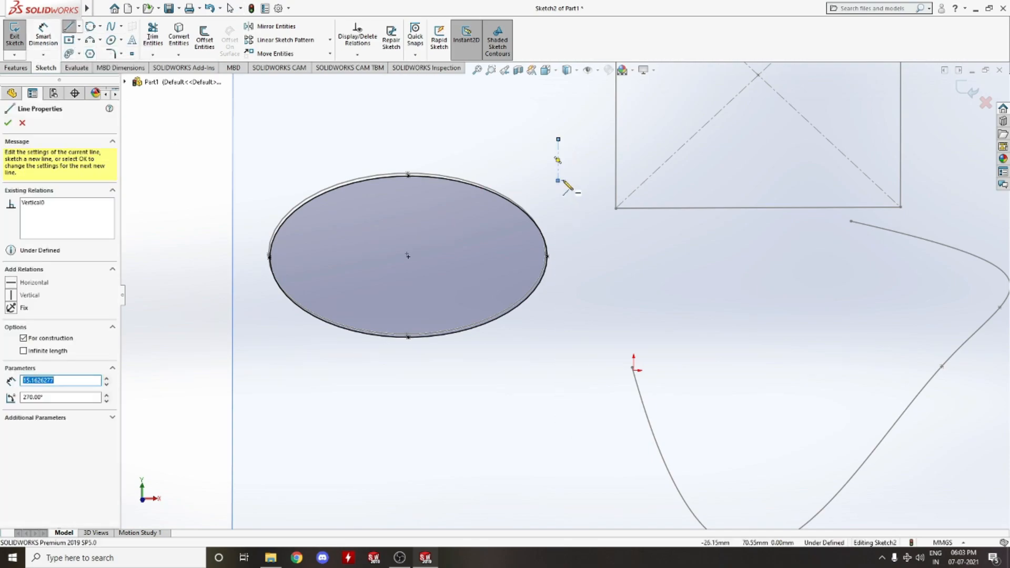
click(547, 371)
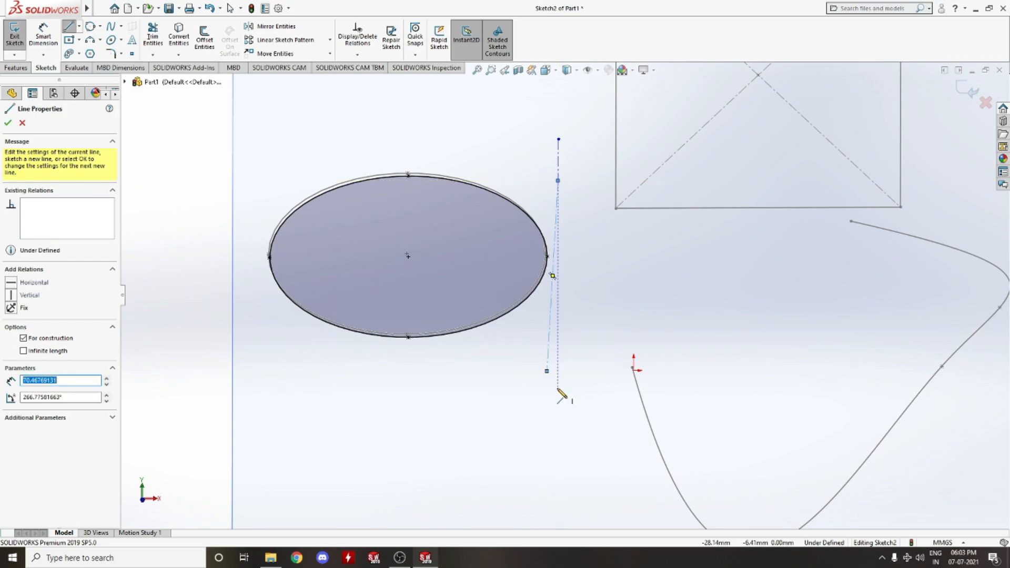
key(Escape)
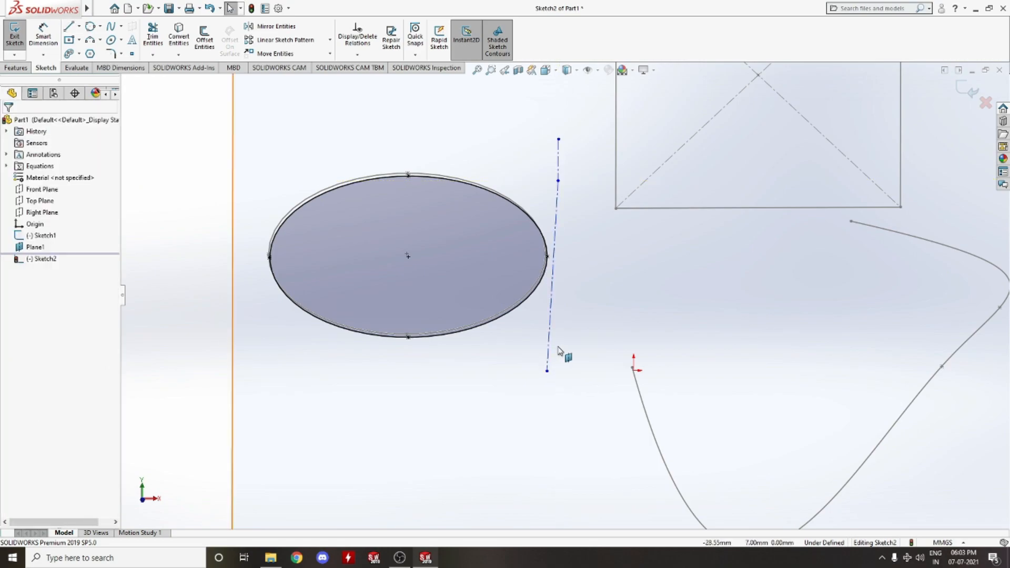
Delete the slanted centerline segment and stretch the remaining vertical centerline down past the ellipse
click(557, 204)
key(Delete)
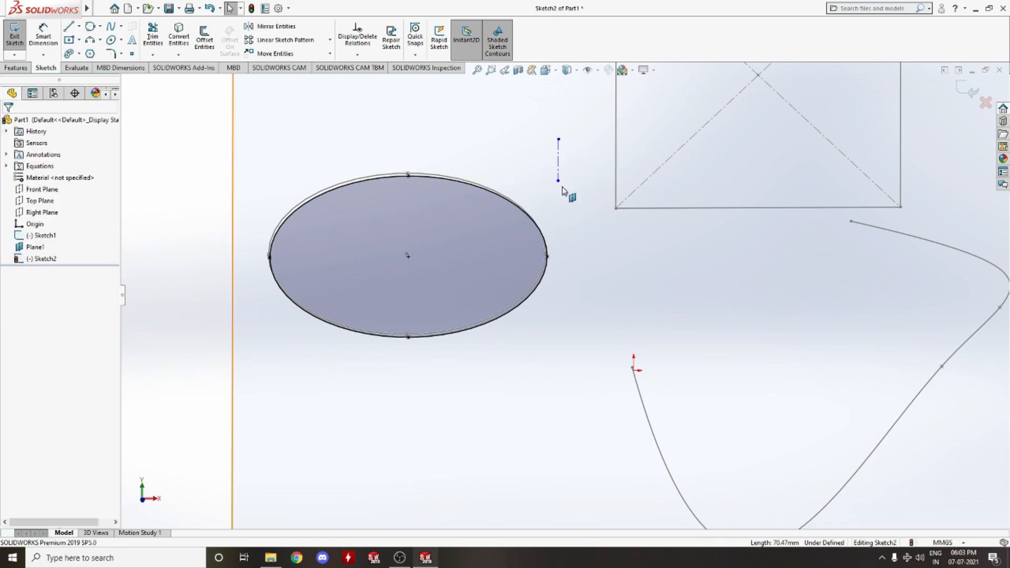
drag(559, 182, 563, 383)
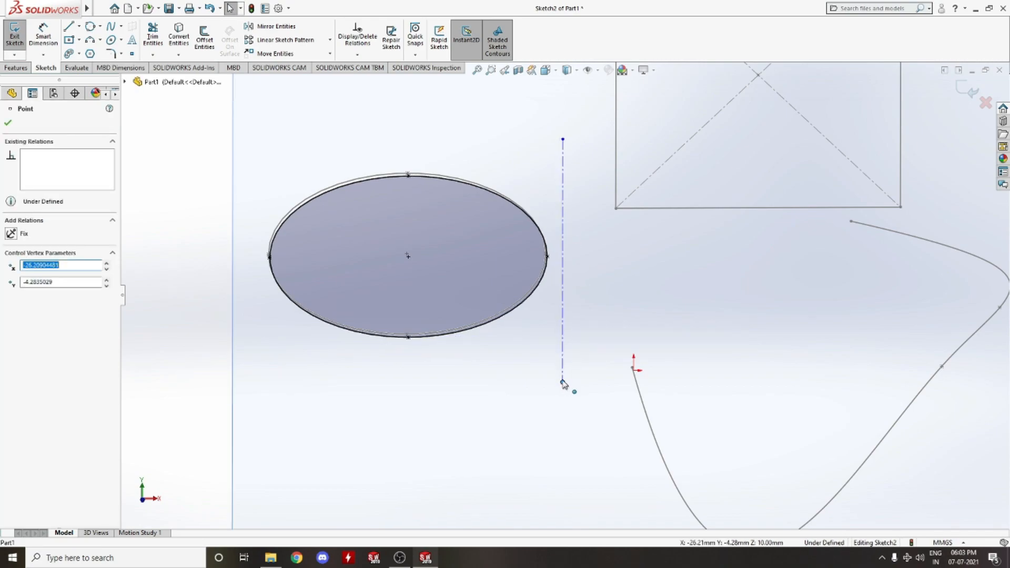
Mirror the converted ellipse about the vertical centerline, keeping a copy
click(271, 27)
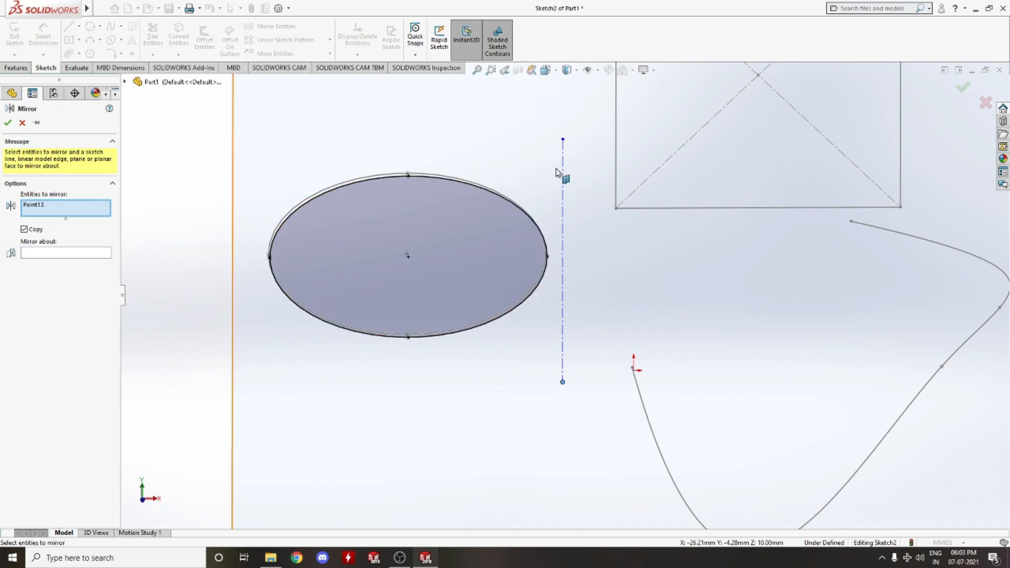
key(Escape)
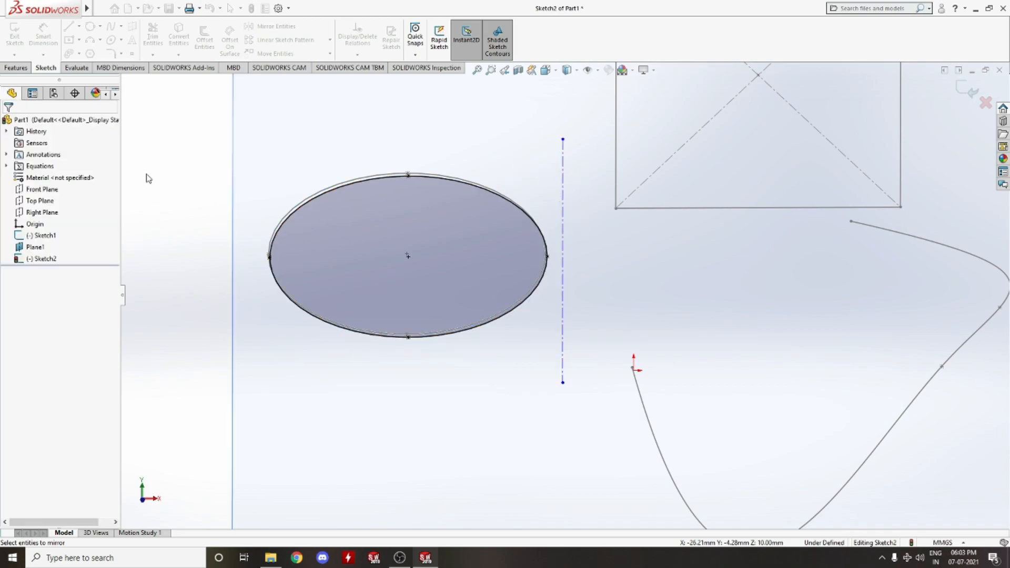
click(265, 27)
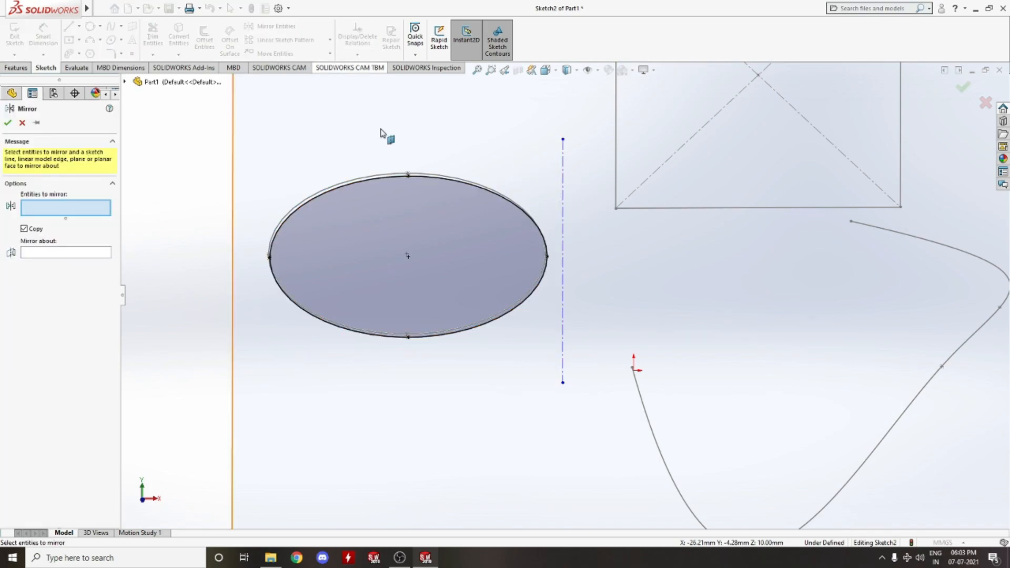
click(563, 193)
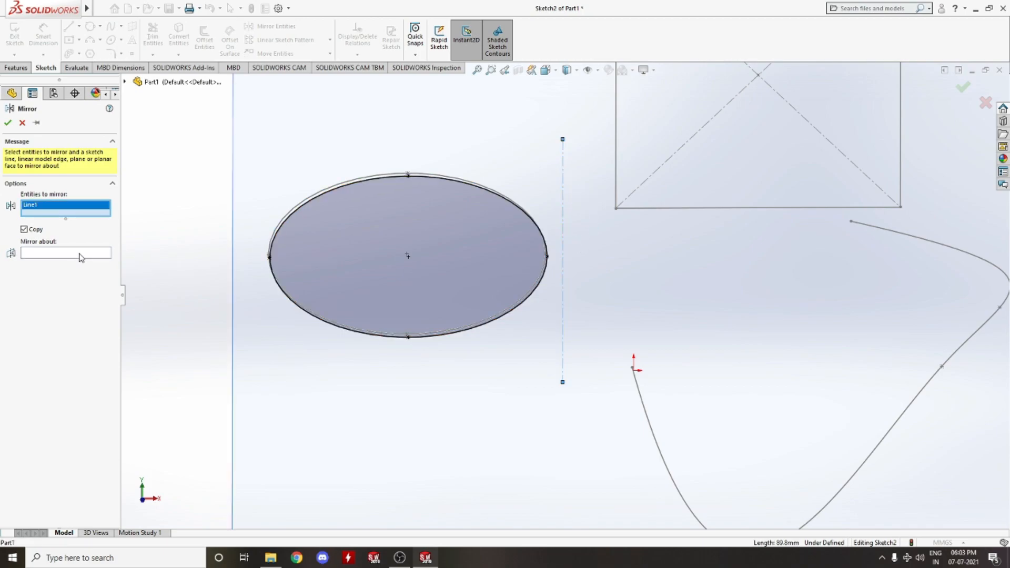
right_click(73, 203)
click(92, 224)
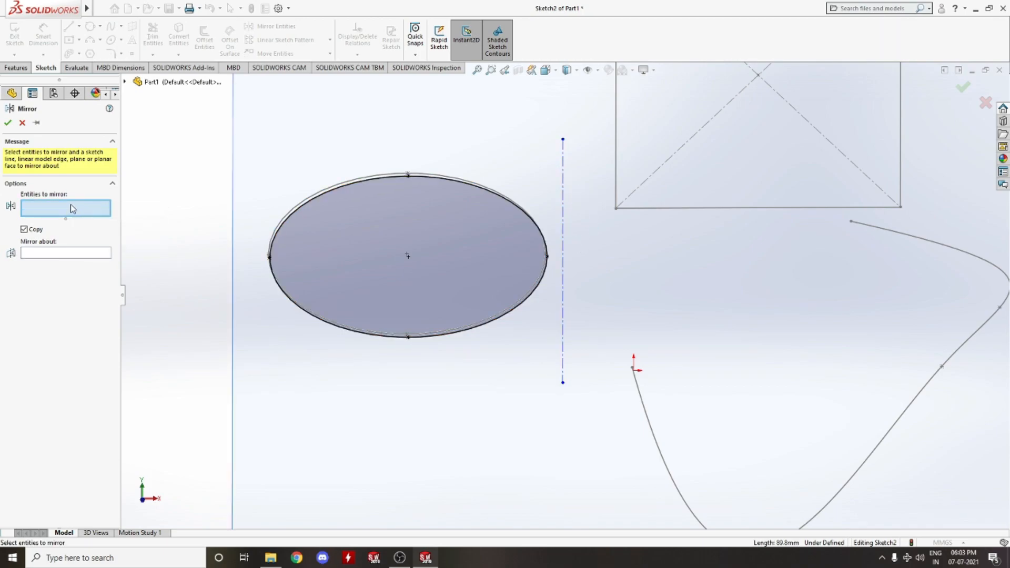
click(397, 175)
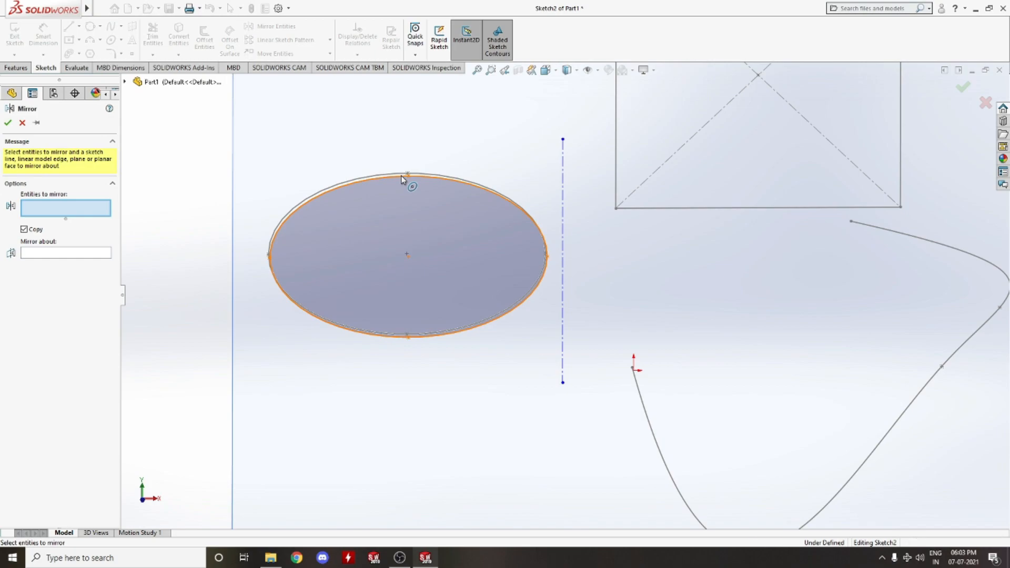
click(53, 256)
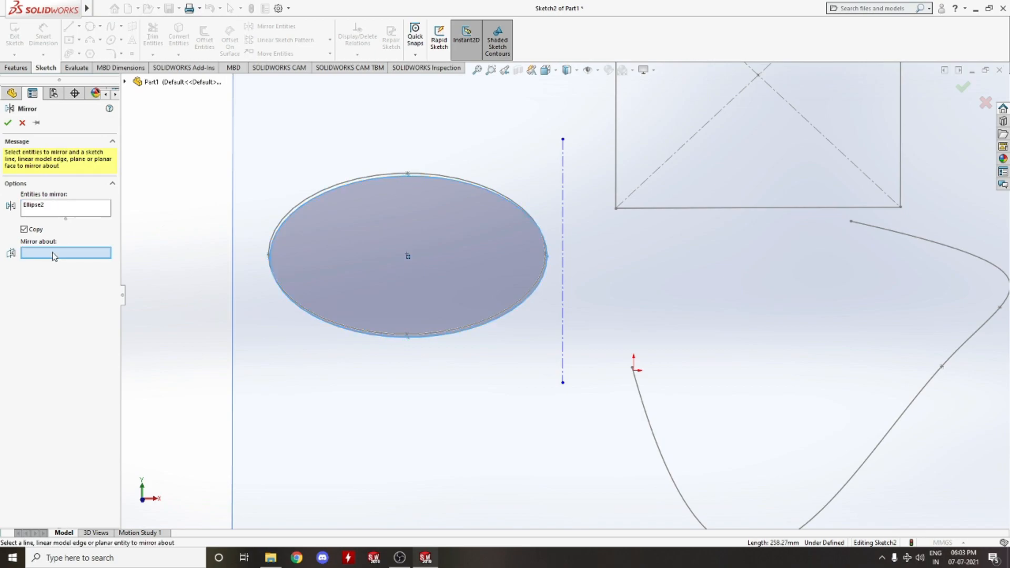
click(563, 187)
click(9, 122)
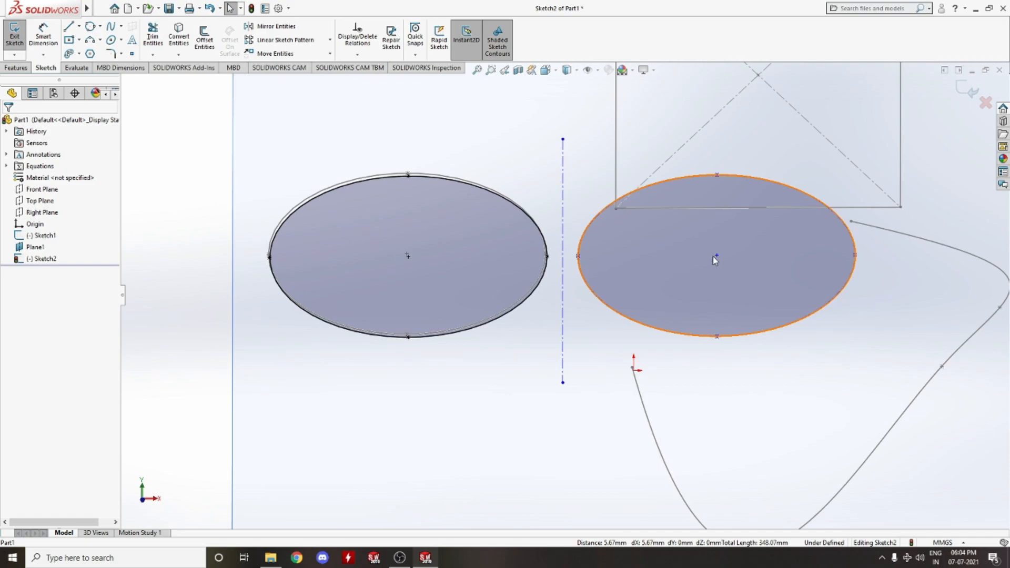
Circular-pattern the ellipse into 4 equally spaced instances over 360 degrees around a chosen centre point
click(330, 41)
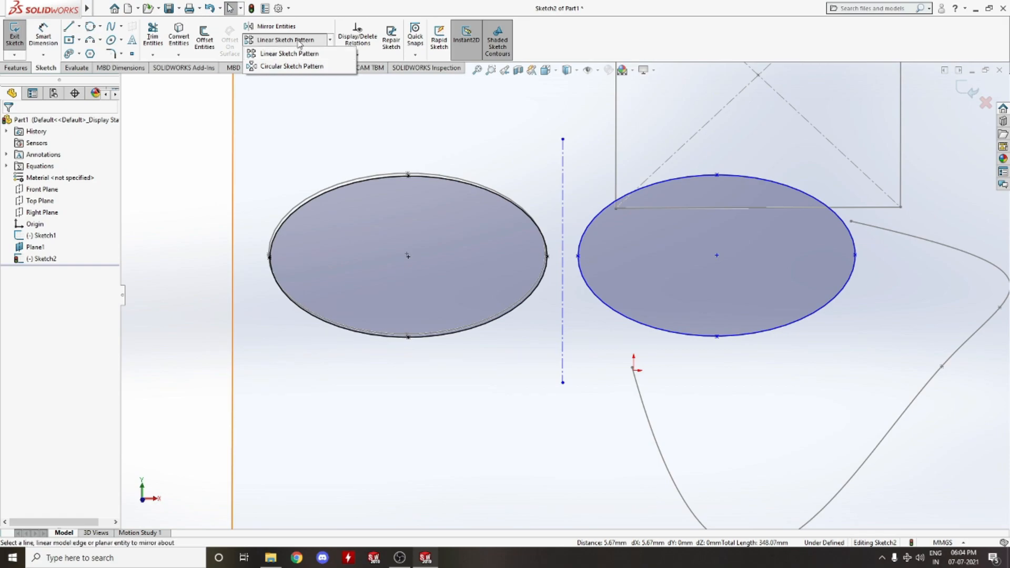
click(295, 67)
scroll(497, 199, down, 2)
scroll(508, 224, up, 5)
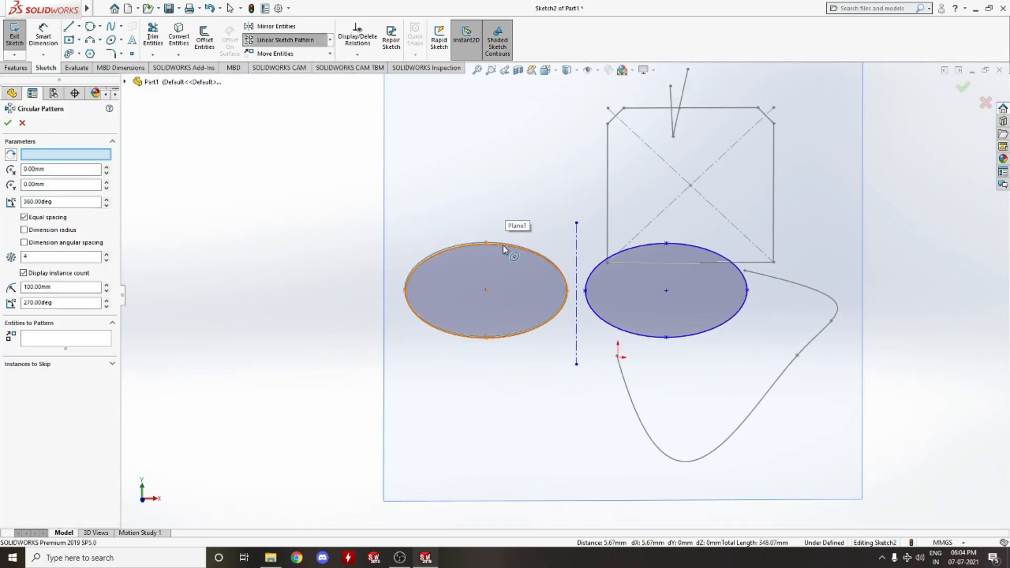
click(504, 249)
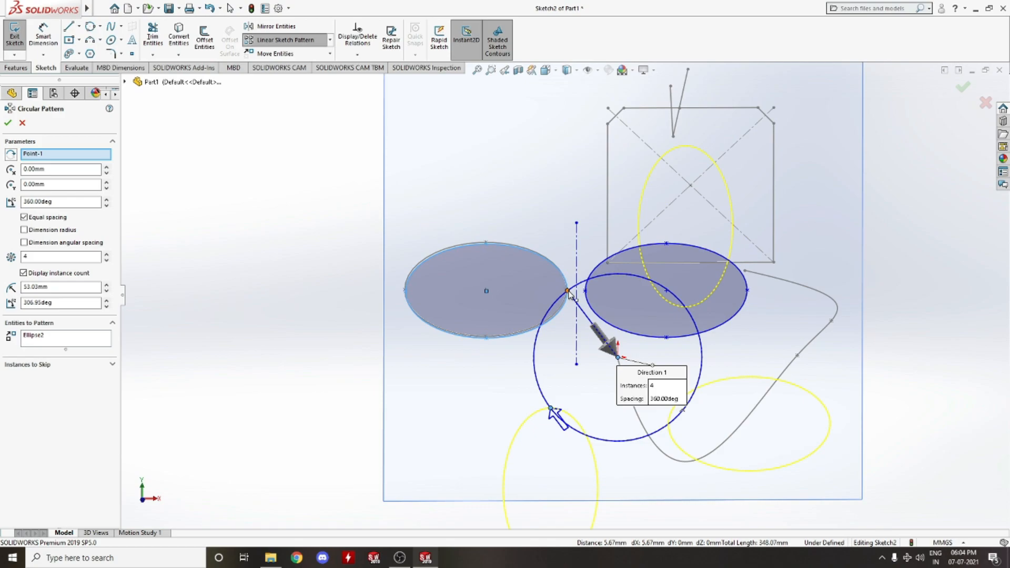
click(7, 124)
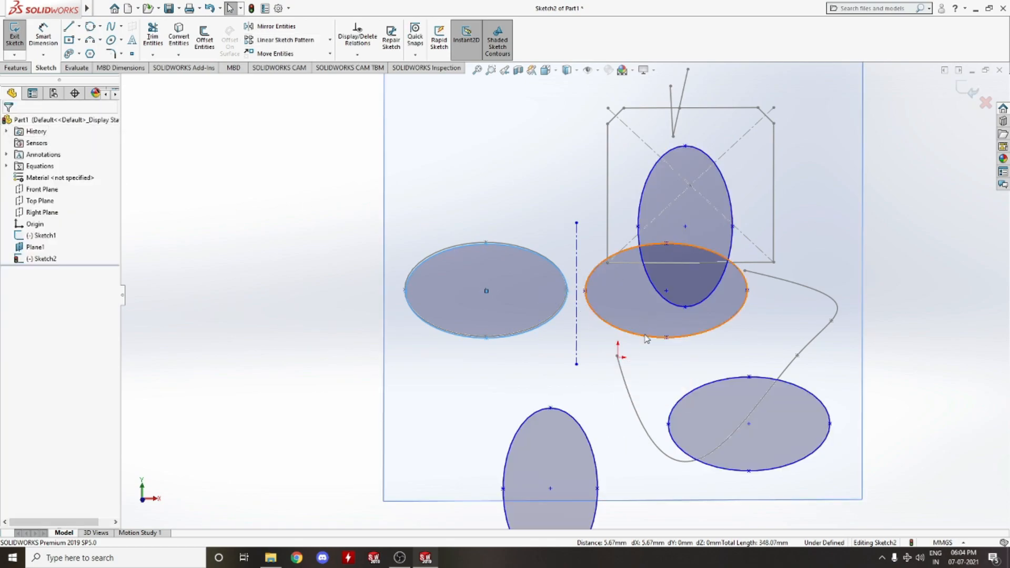
Linear-pattern the left ellipse into a 3 by 3 grid with 100 mm spacing in both directions
scroll(567, 294, up, 3)
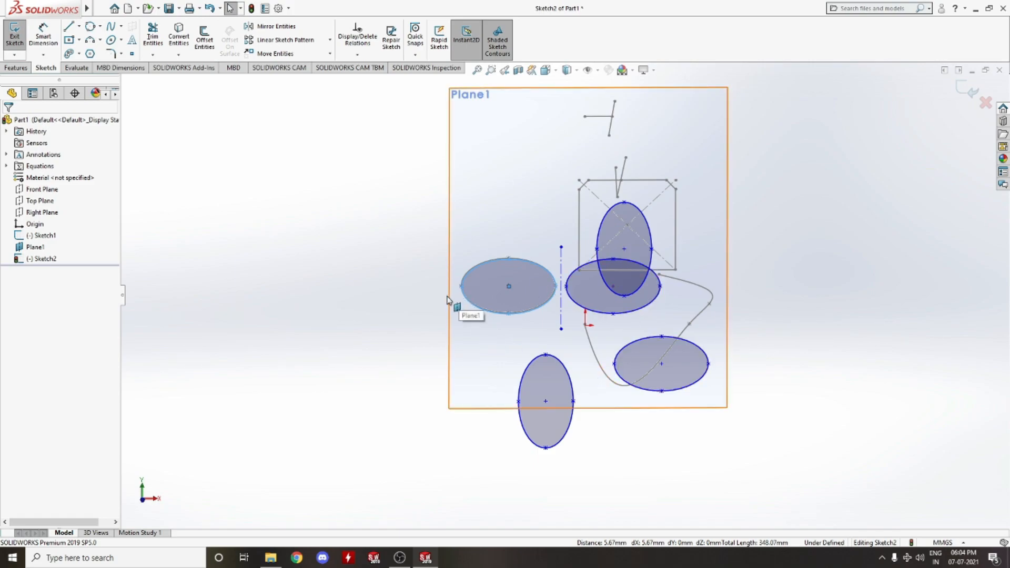
click(286, 40)
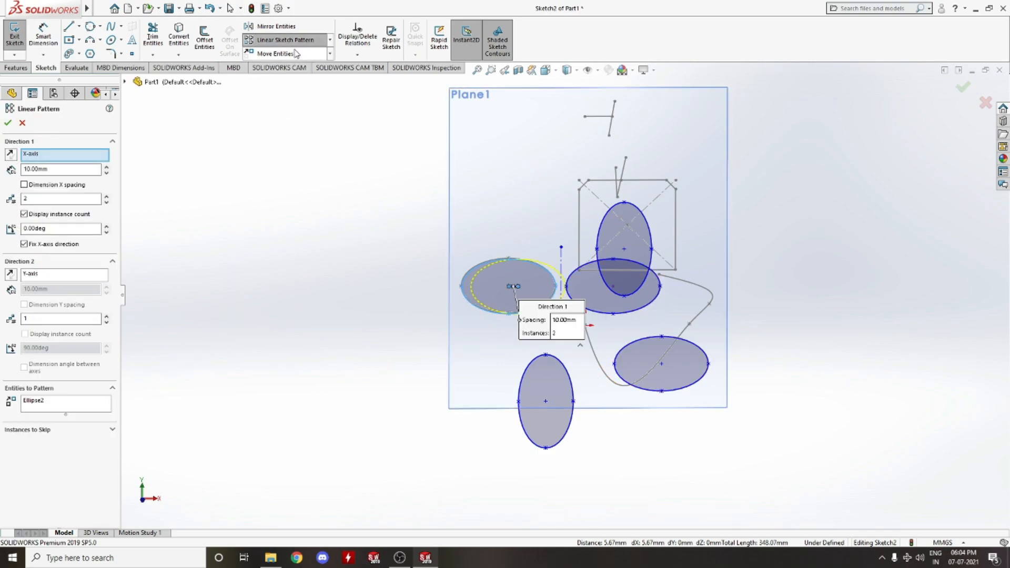
scroll(516, 287, down, 4)
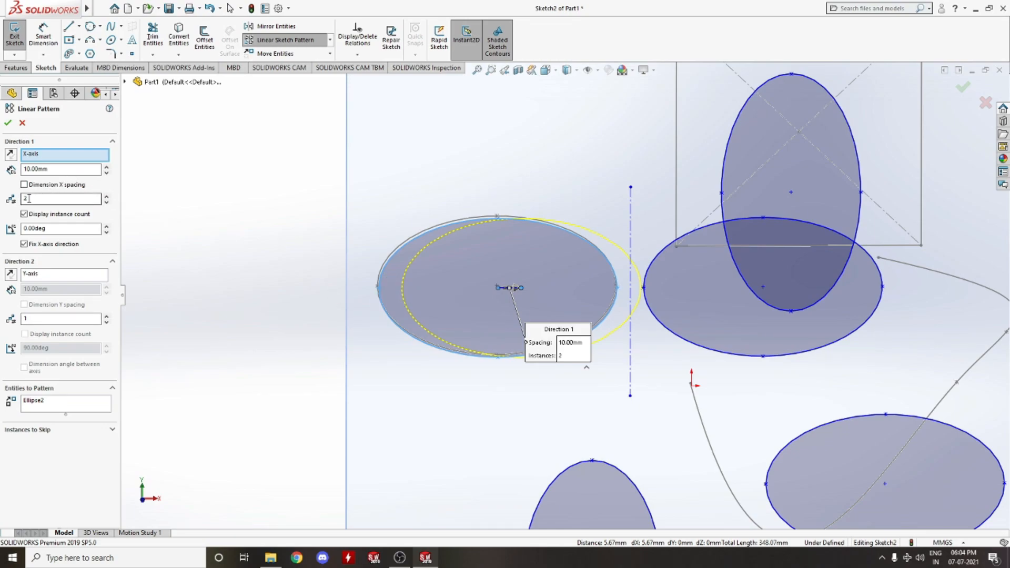
drag(42, 320, 2, 328)
drag(30, 200, 5, 201)
drag(48, 169, 1, 171)
text(10)
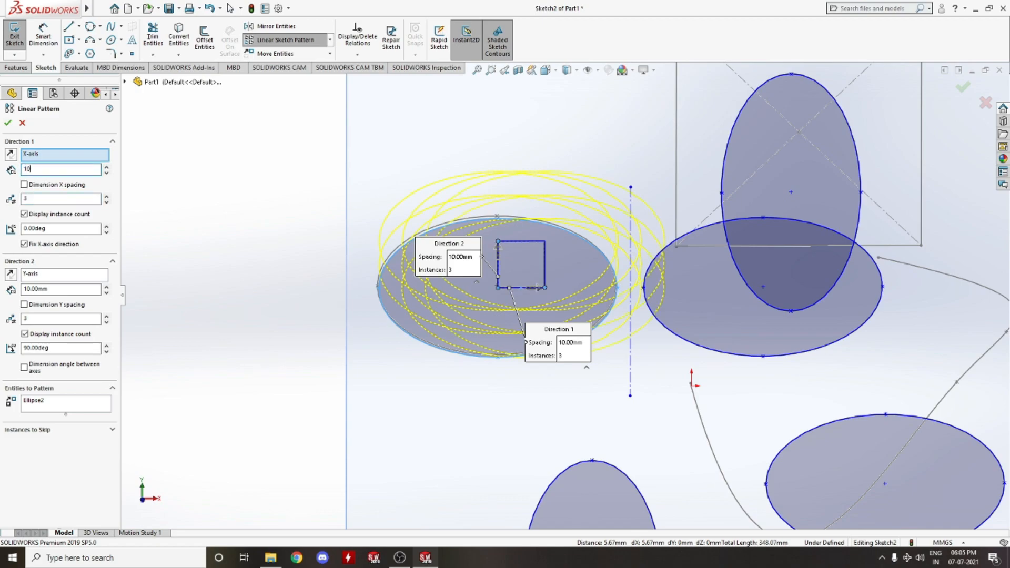
key(Return)
drag(70, 290, 5, 294)
text(100)
key(Return)
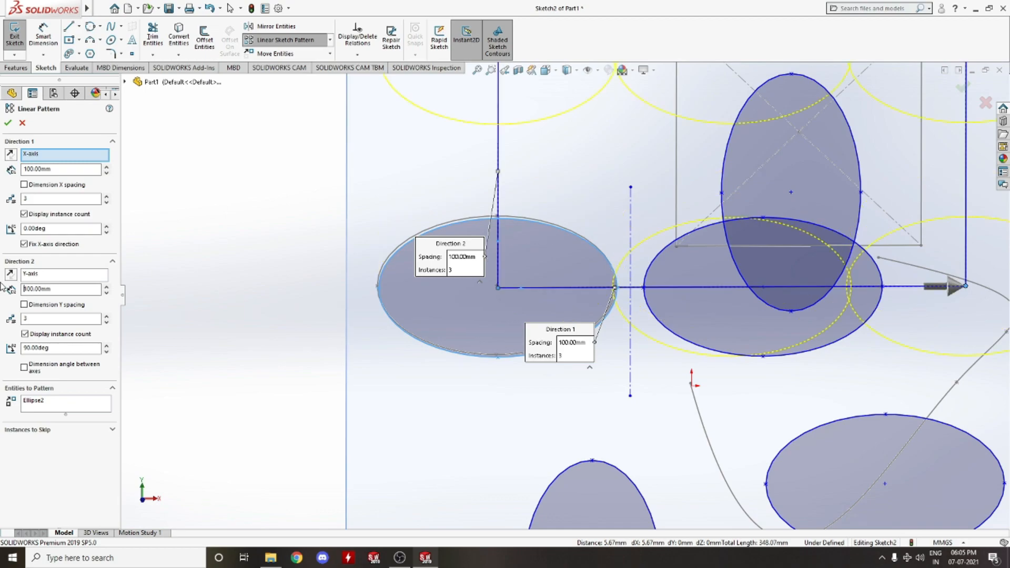
scroll(545, 309, up, 5)
scroll(542, 304, up, 4)
scroll(605, 294, down, 4)
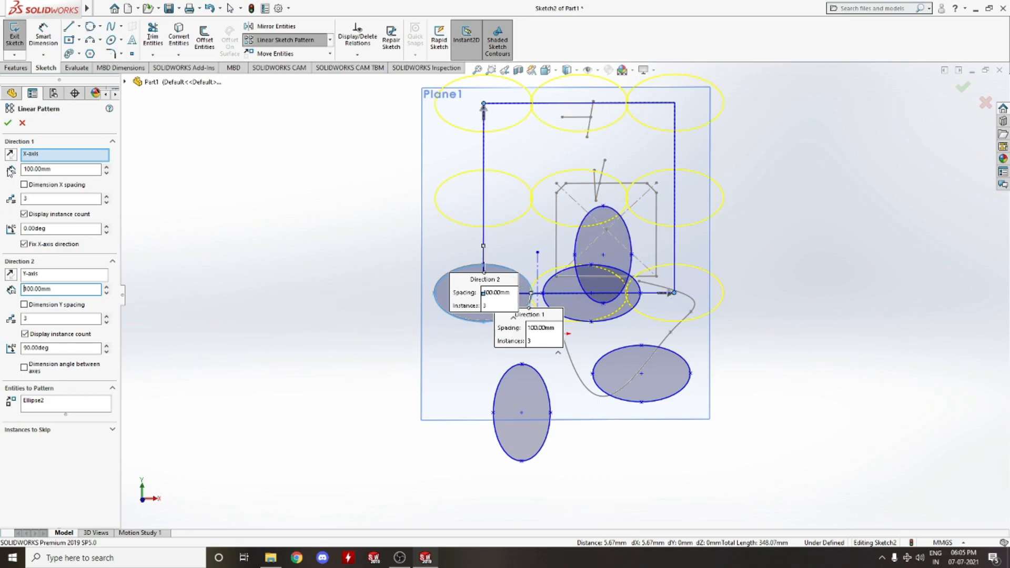
click(7, 123)
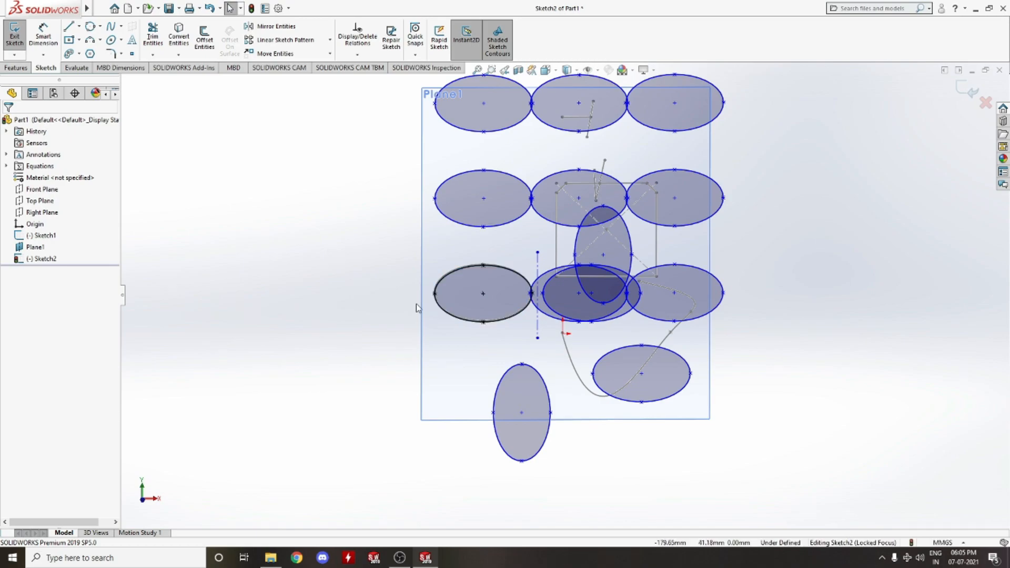
Move the upper-left patterned ellipse by 500 mm in X and 150 mm in Y
mouse_move(759, 225)
middle_down()
mouse_move(724, 230)
mouse_move(732, 240)
middle_up()
scroll(733, 239, up, 3)
scroll(730, 243, down, 5)
mouse_move(617, 261)
middle_down()
mouse_move(598, 263)
mouse_move(620, 299)
mouse_move(717, 300)
mouse_move(665, 326)
middle_up()
scroll(599, 264, up, 5)
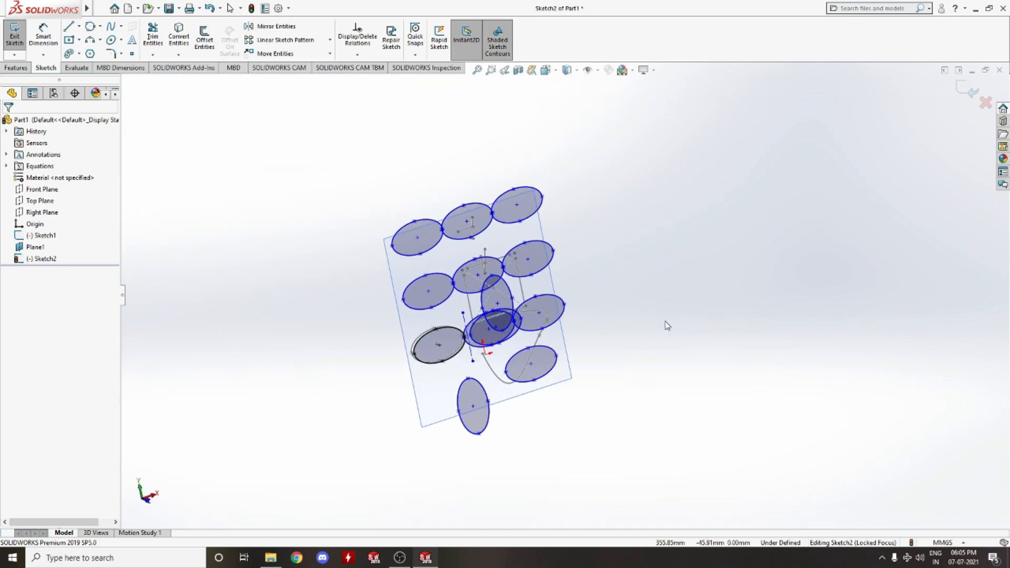
click(310, 56)
click(420, 239)
drag(418, 252, 289, 235)
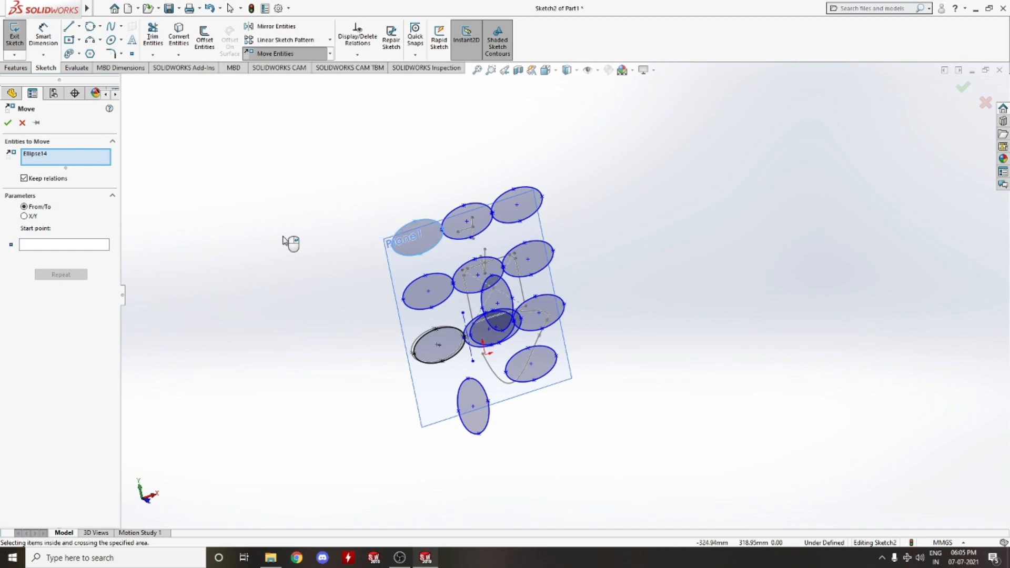
click(30, 218)
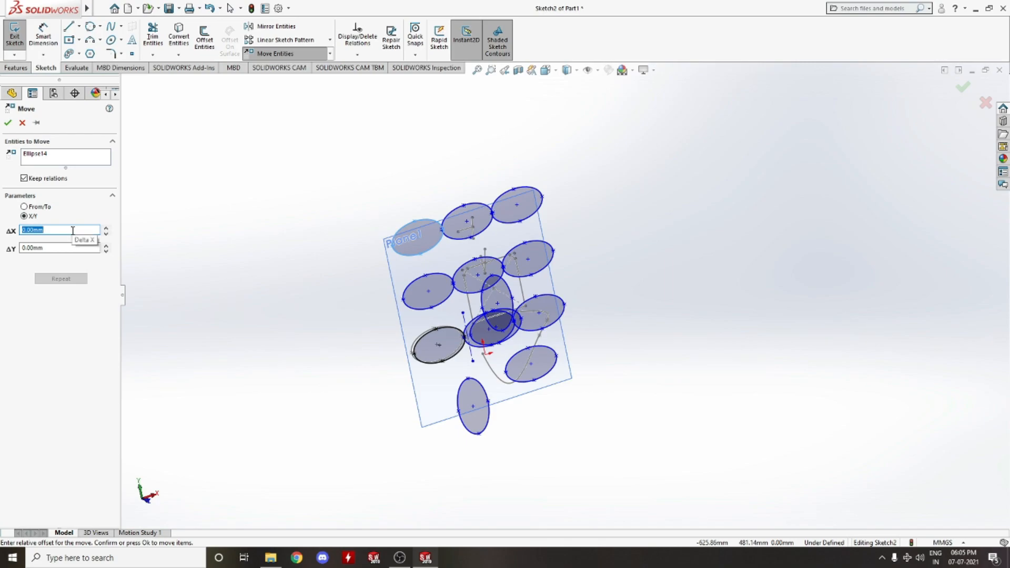
text(500)
key(Return)
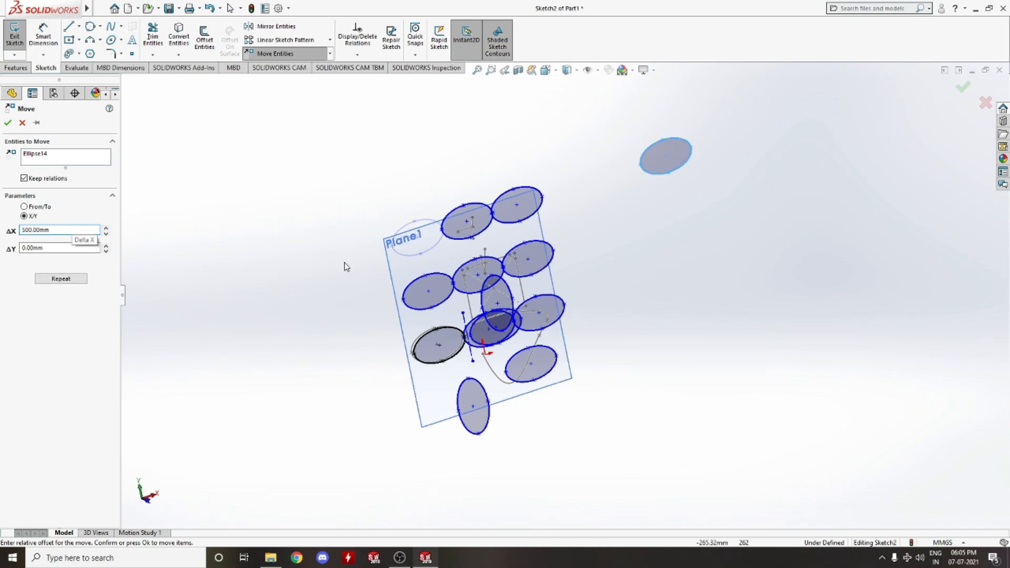
drag(57, 251, 1, 256)
text(150)
key(Return)
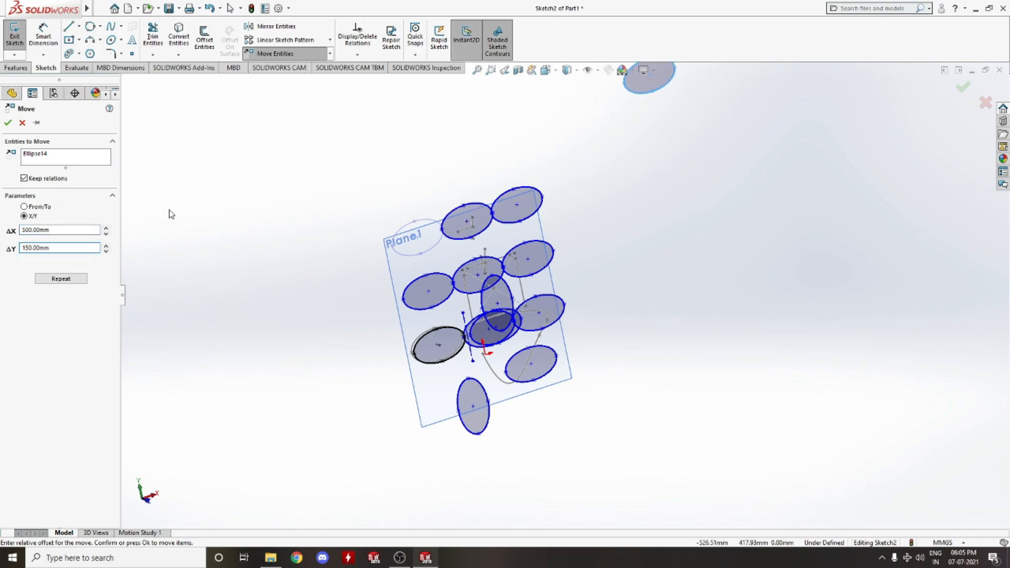
click(22, 124)
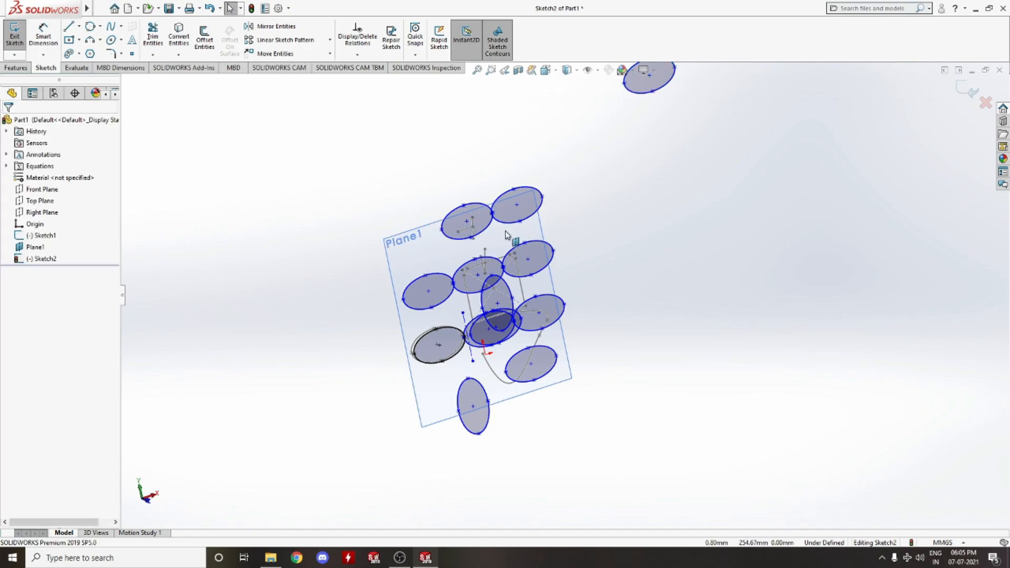
scroll(626, 251, down, 4)
scroll(605, 280, up, 1)
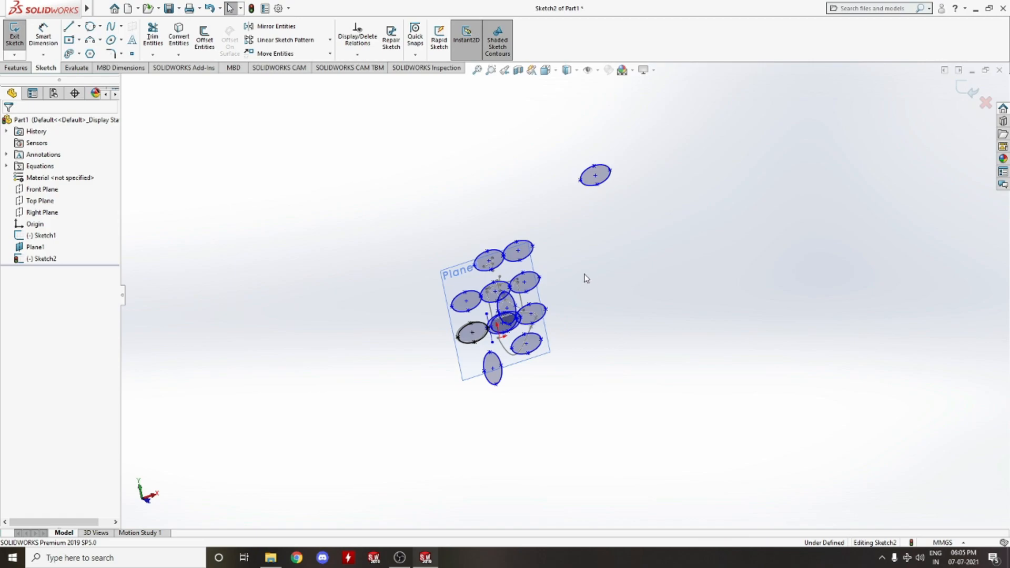
scroll(578, 275, up, 4)
scroll(571, 274, down, 2)
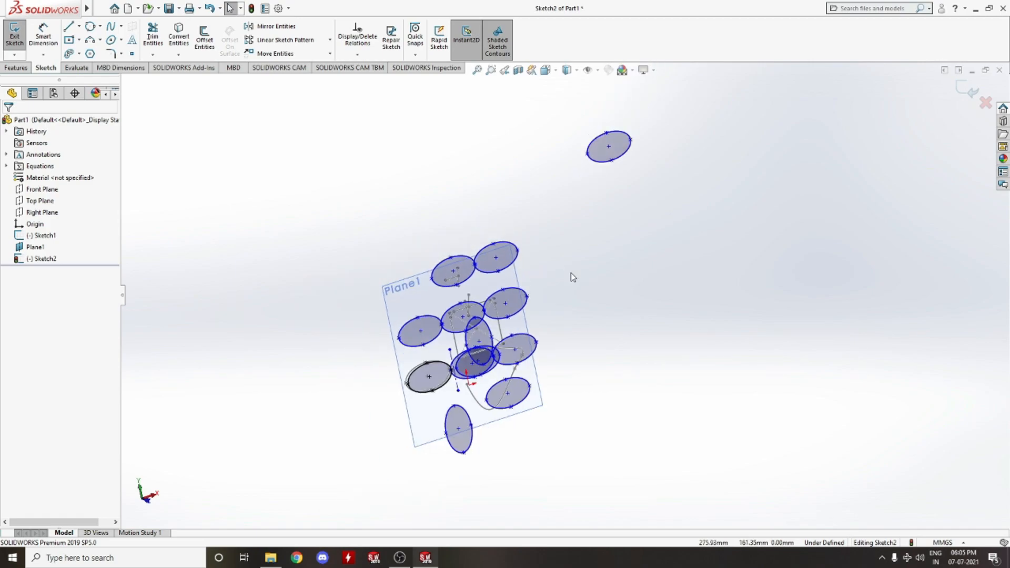